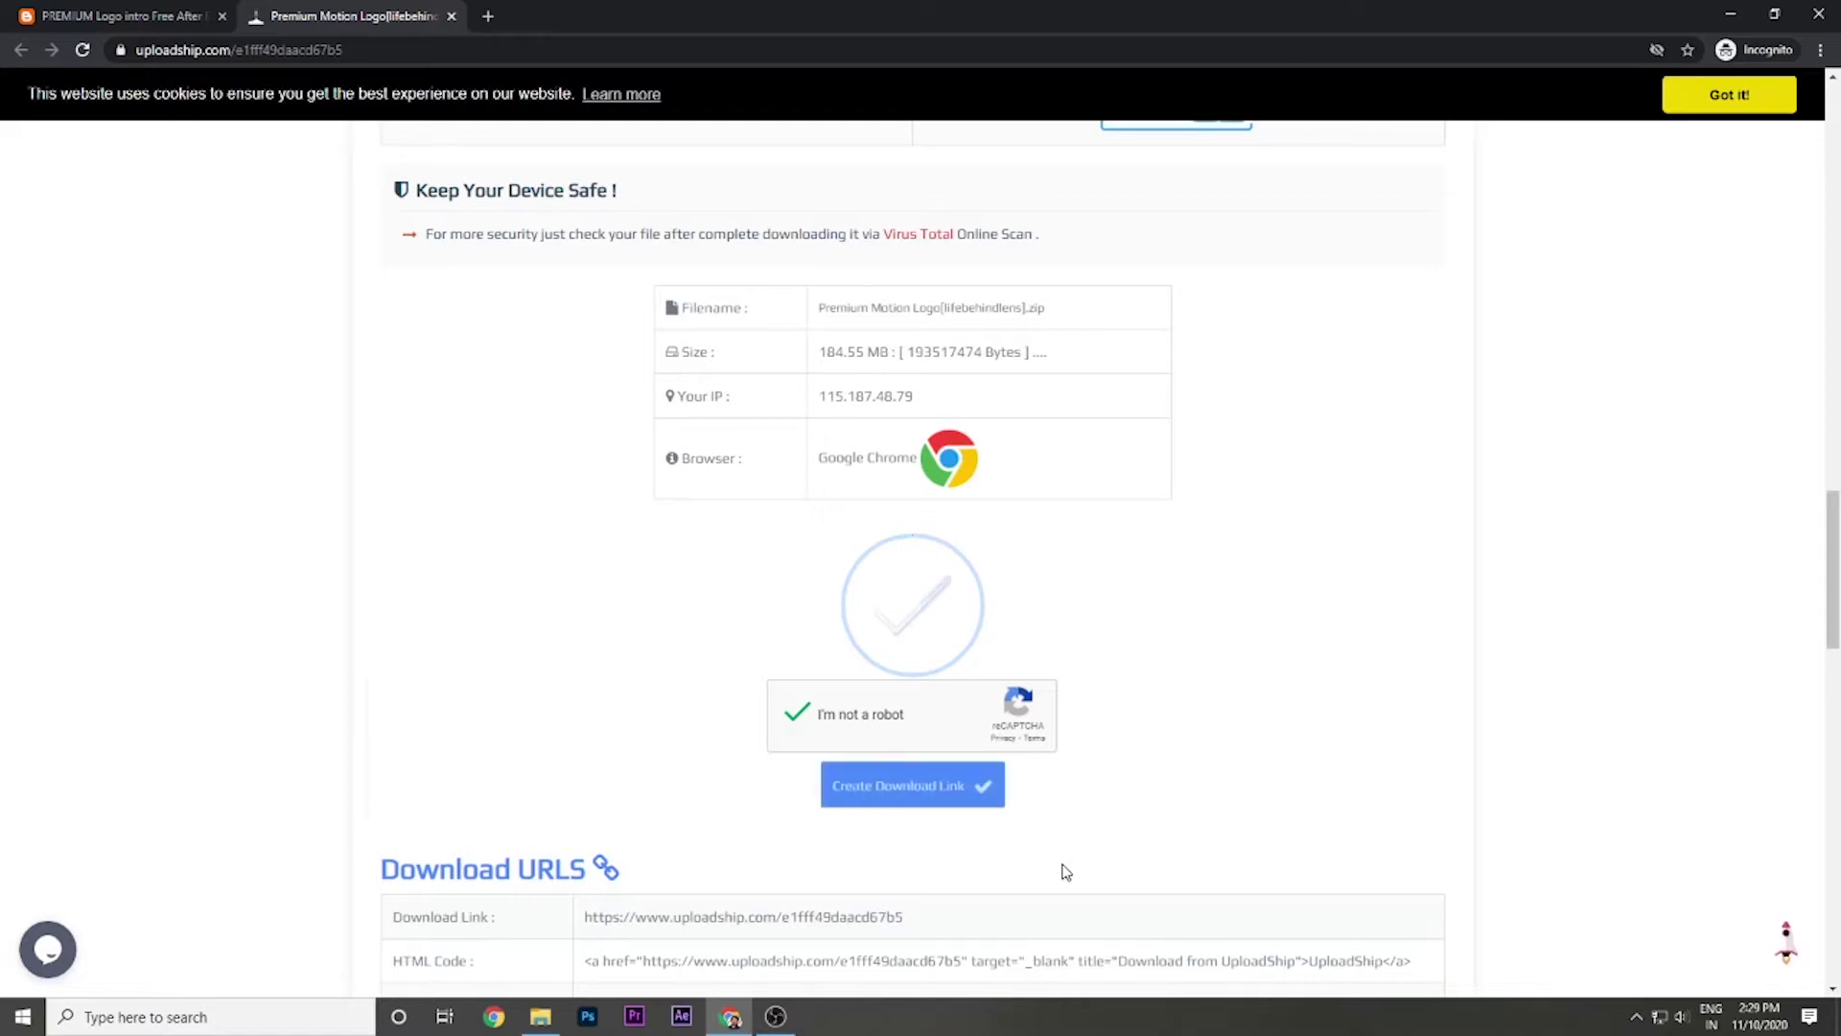
Generate the UploadShip download link and download the 185 MB Premium Motion Logo zip in Chrome.
click(954, 785)
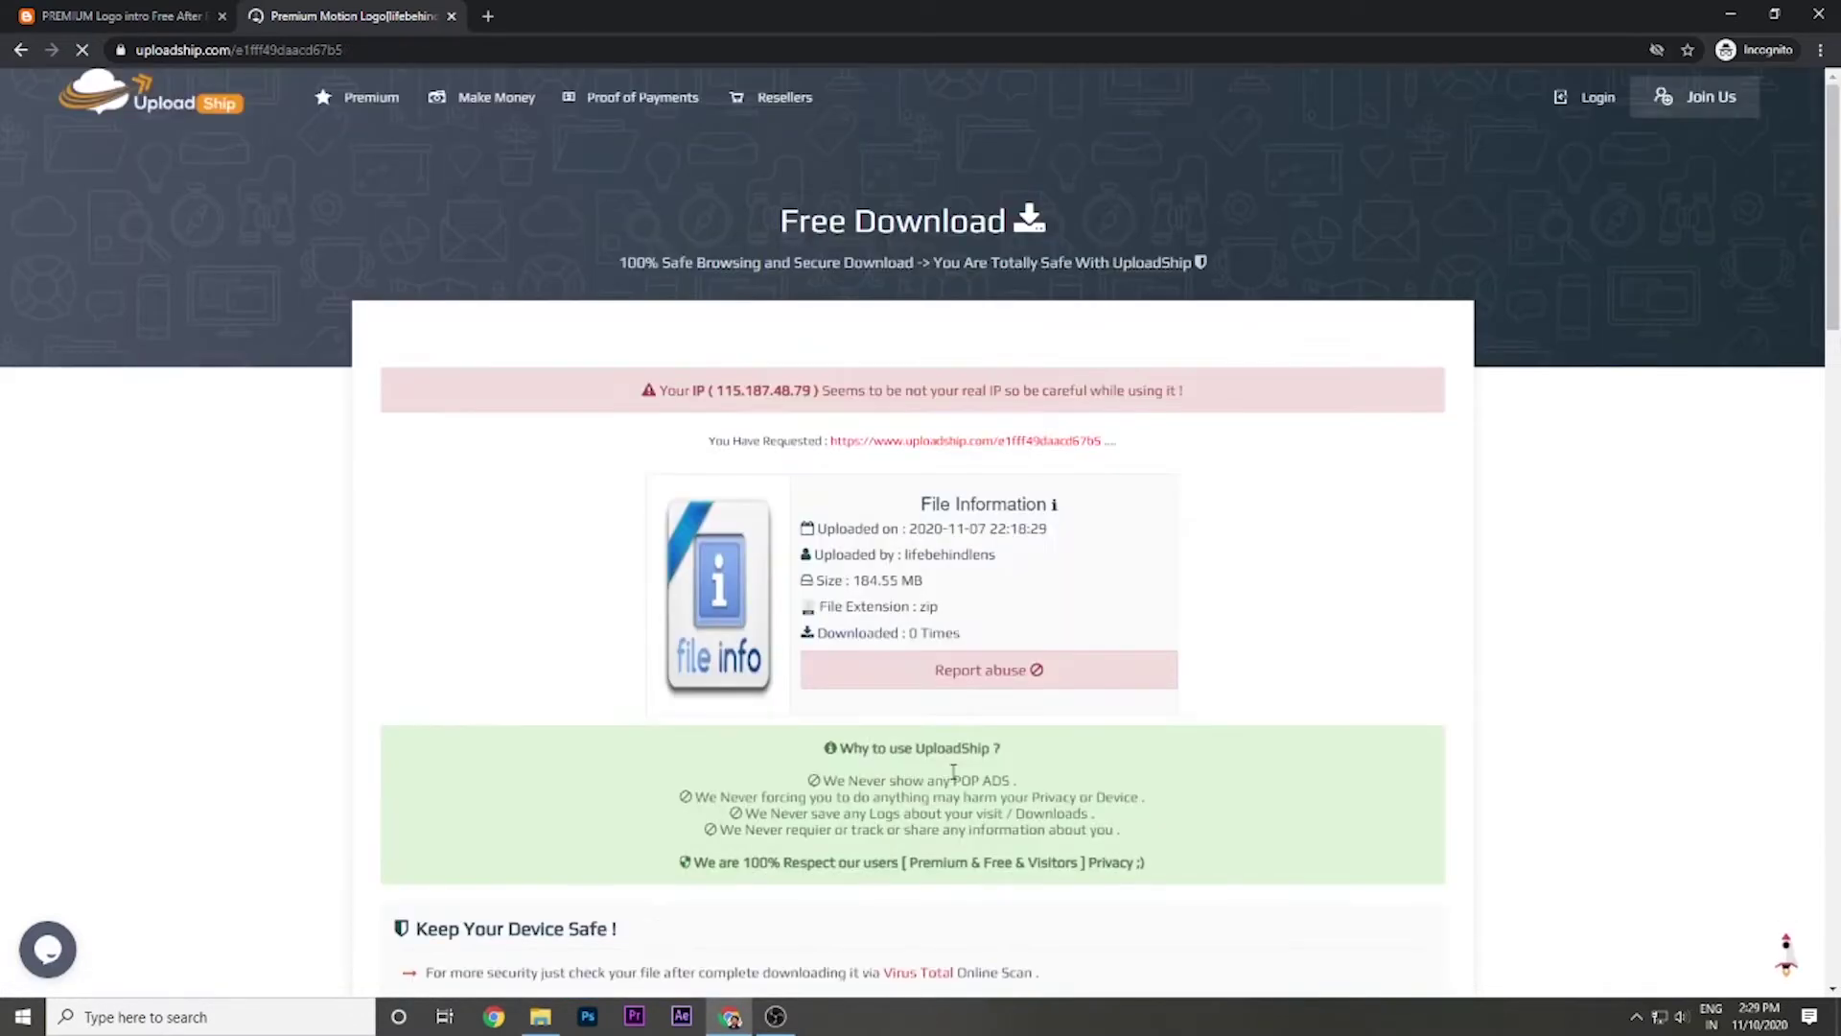
scroll(953, 773, down, 5)
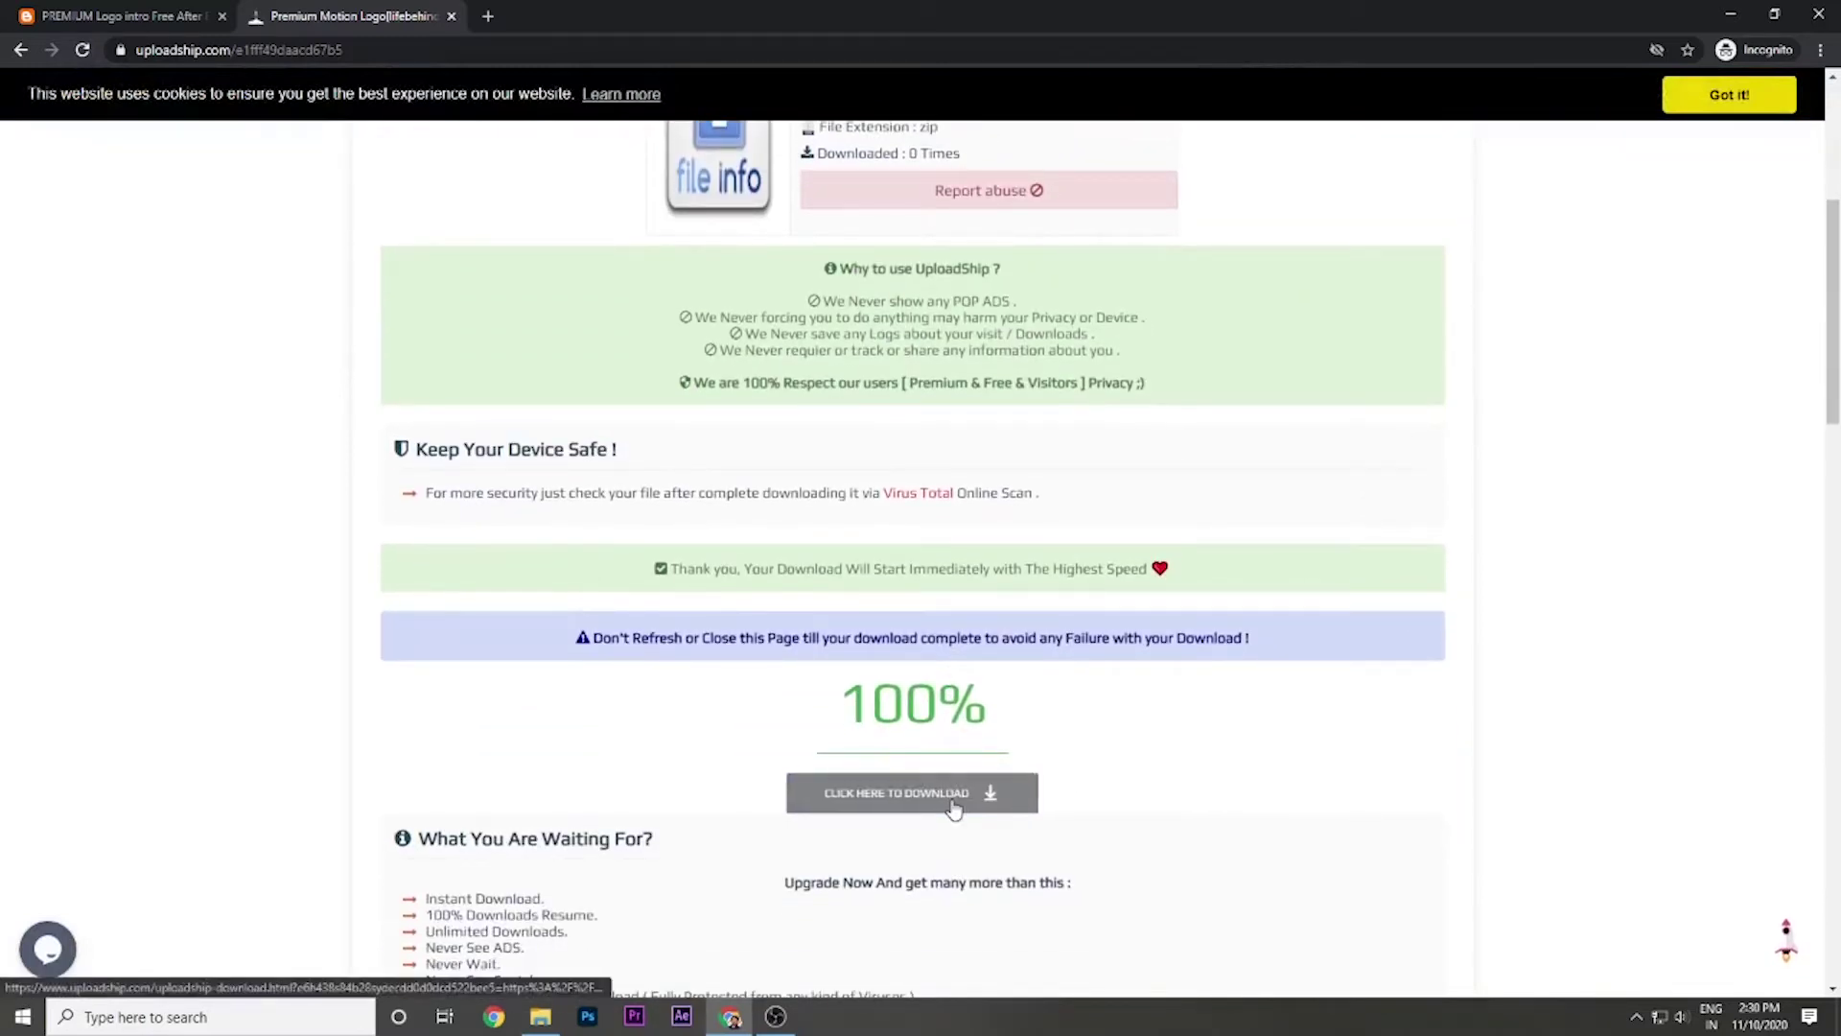
click(953, 802)
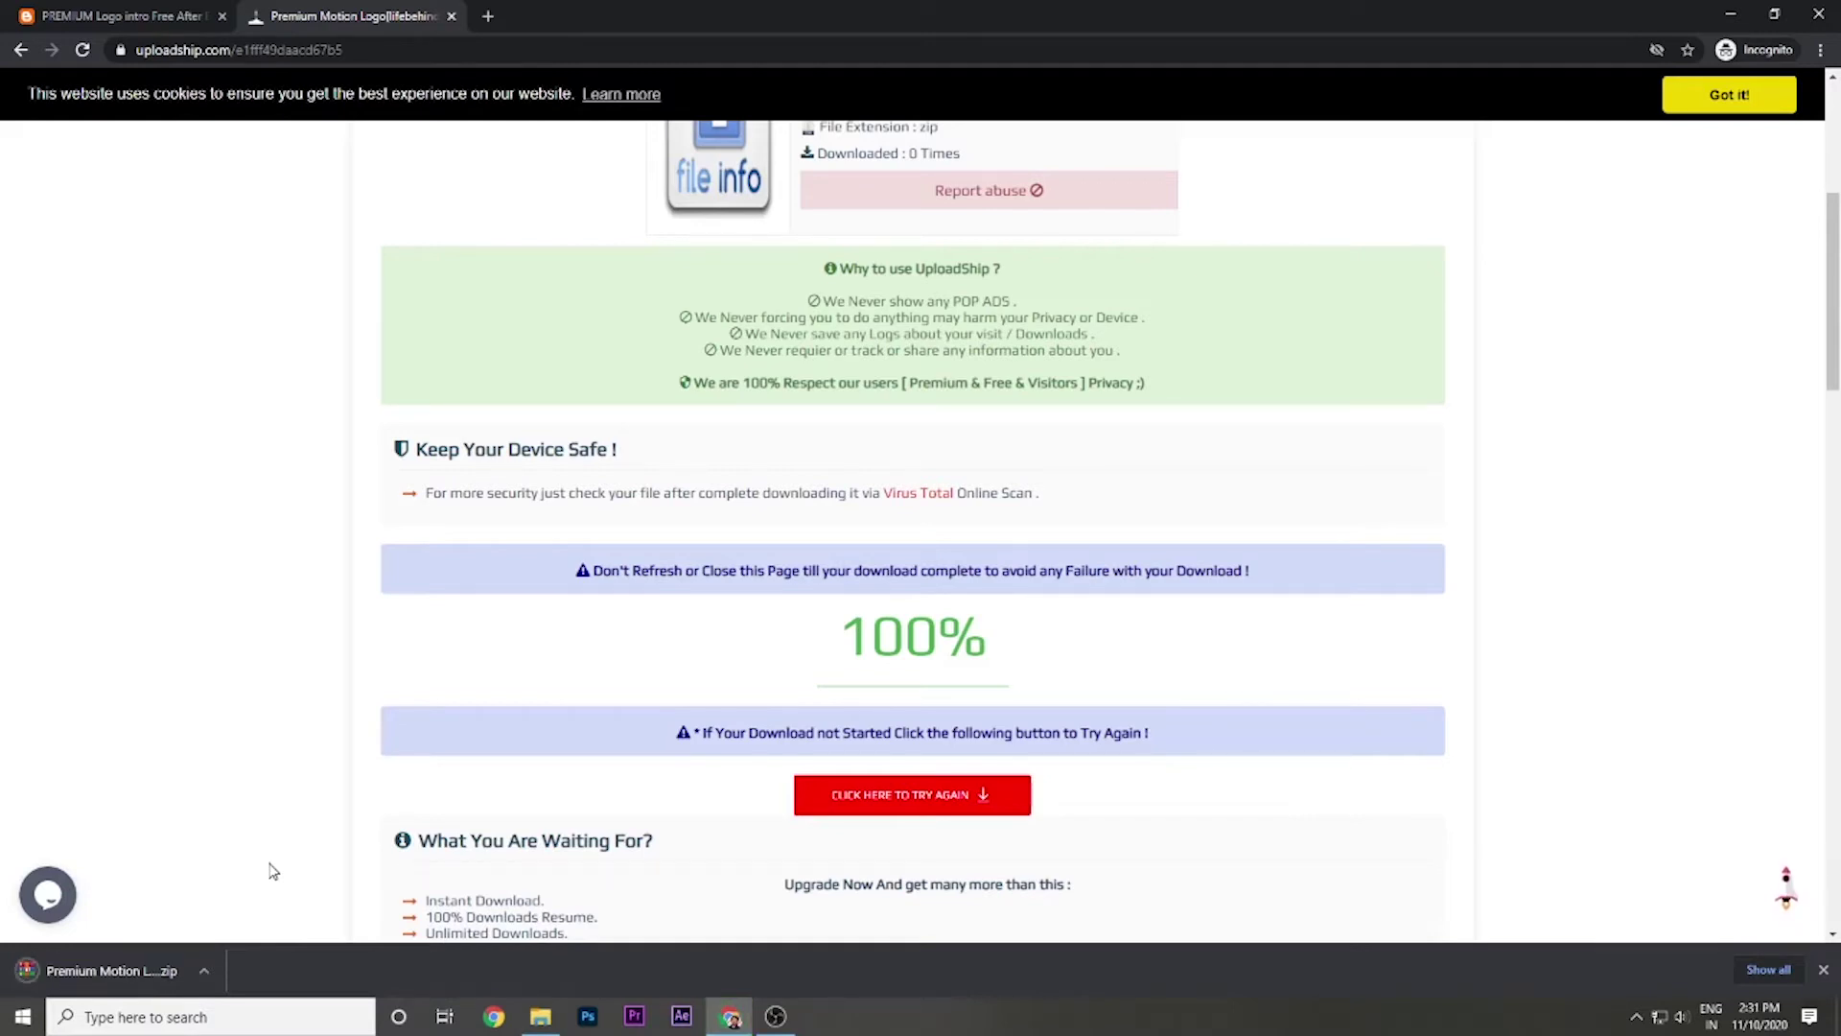
click(203, 970)
Extract the password-protected zip with its password and open Premium Logo.aep from the extracted folder.
click(244, 905)
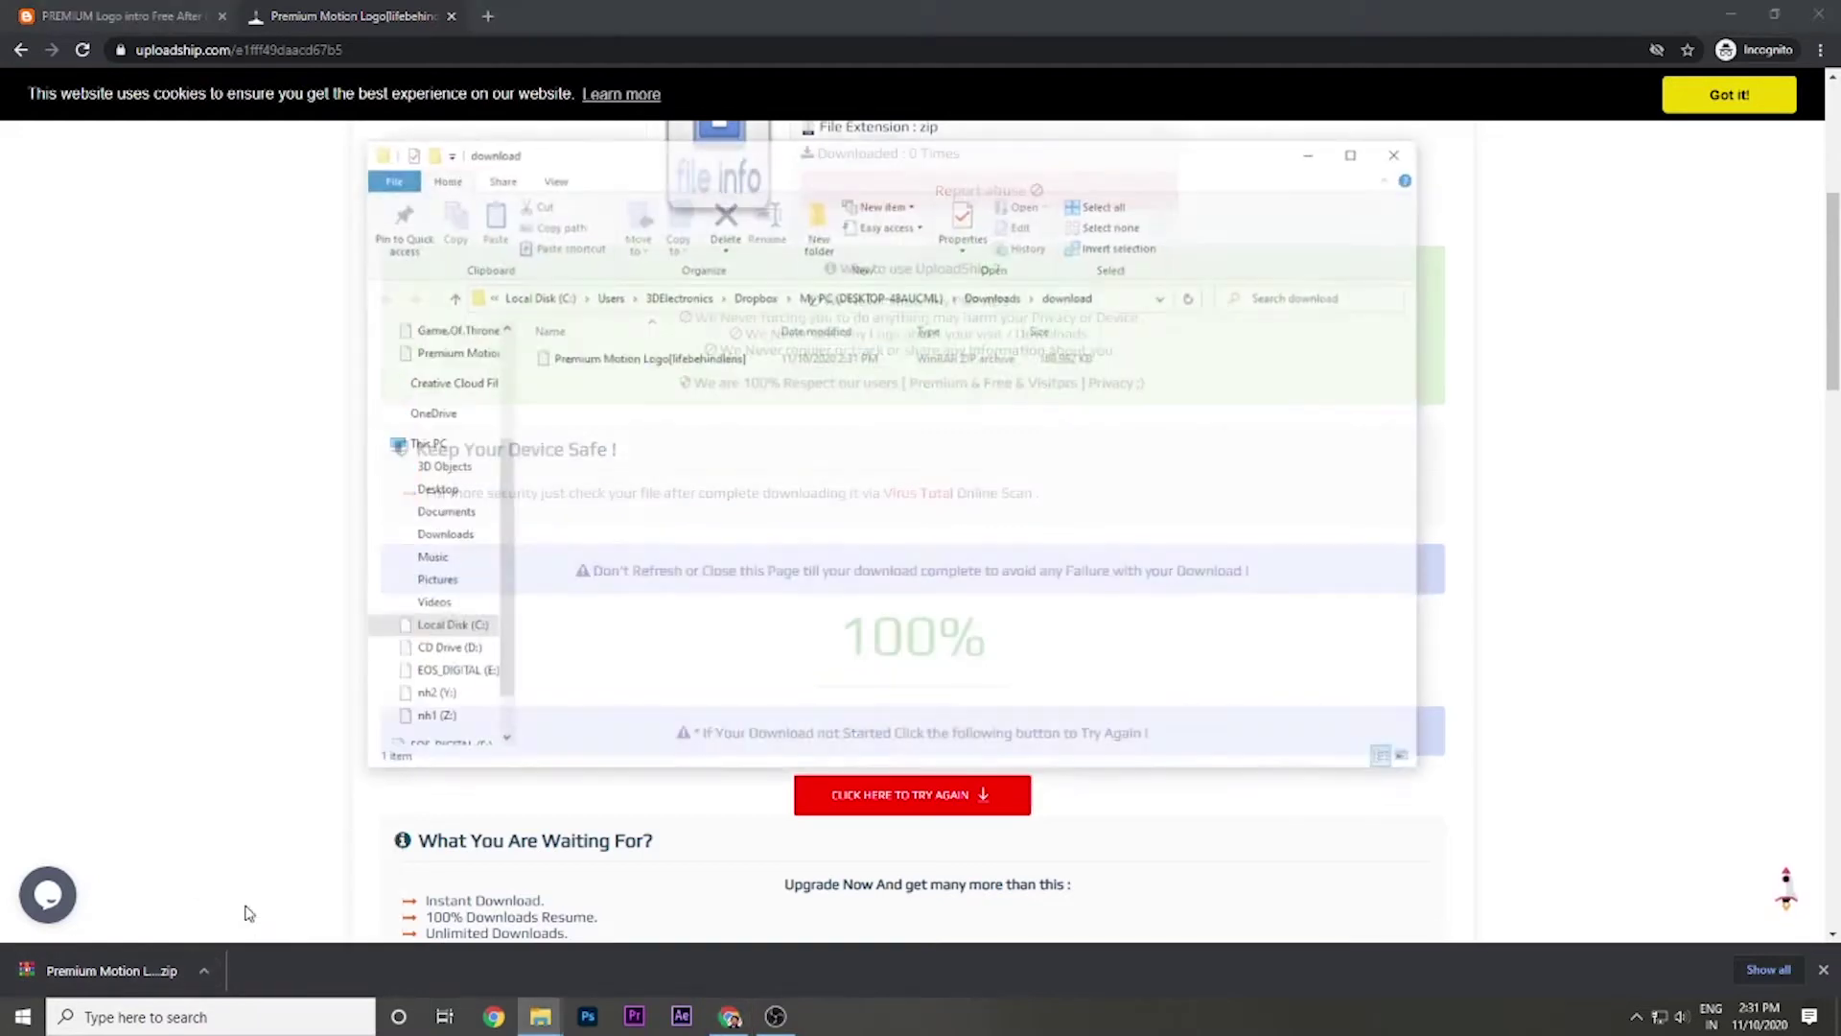
right_click(595, 365)
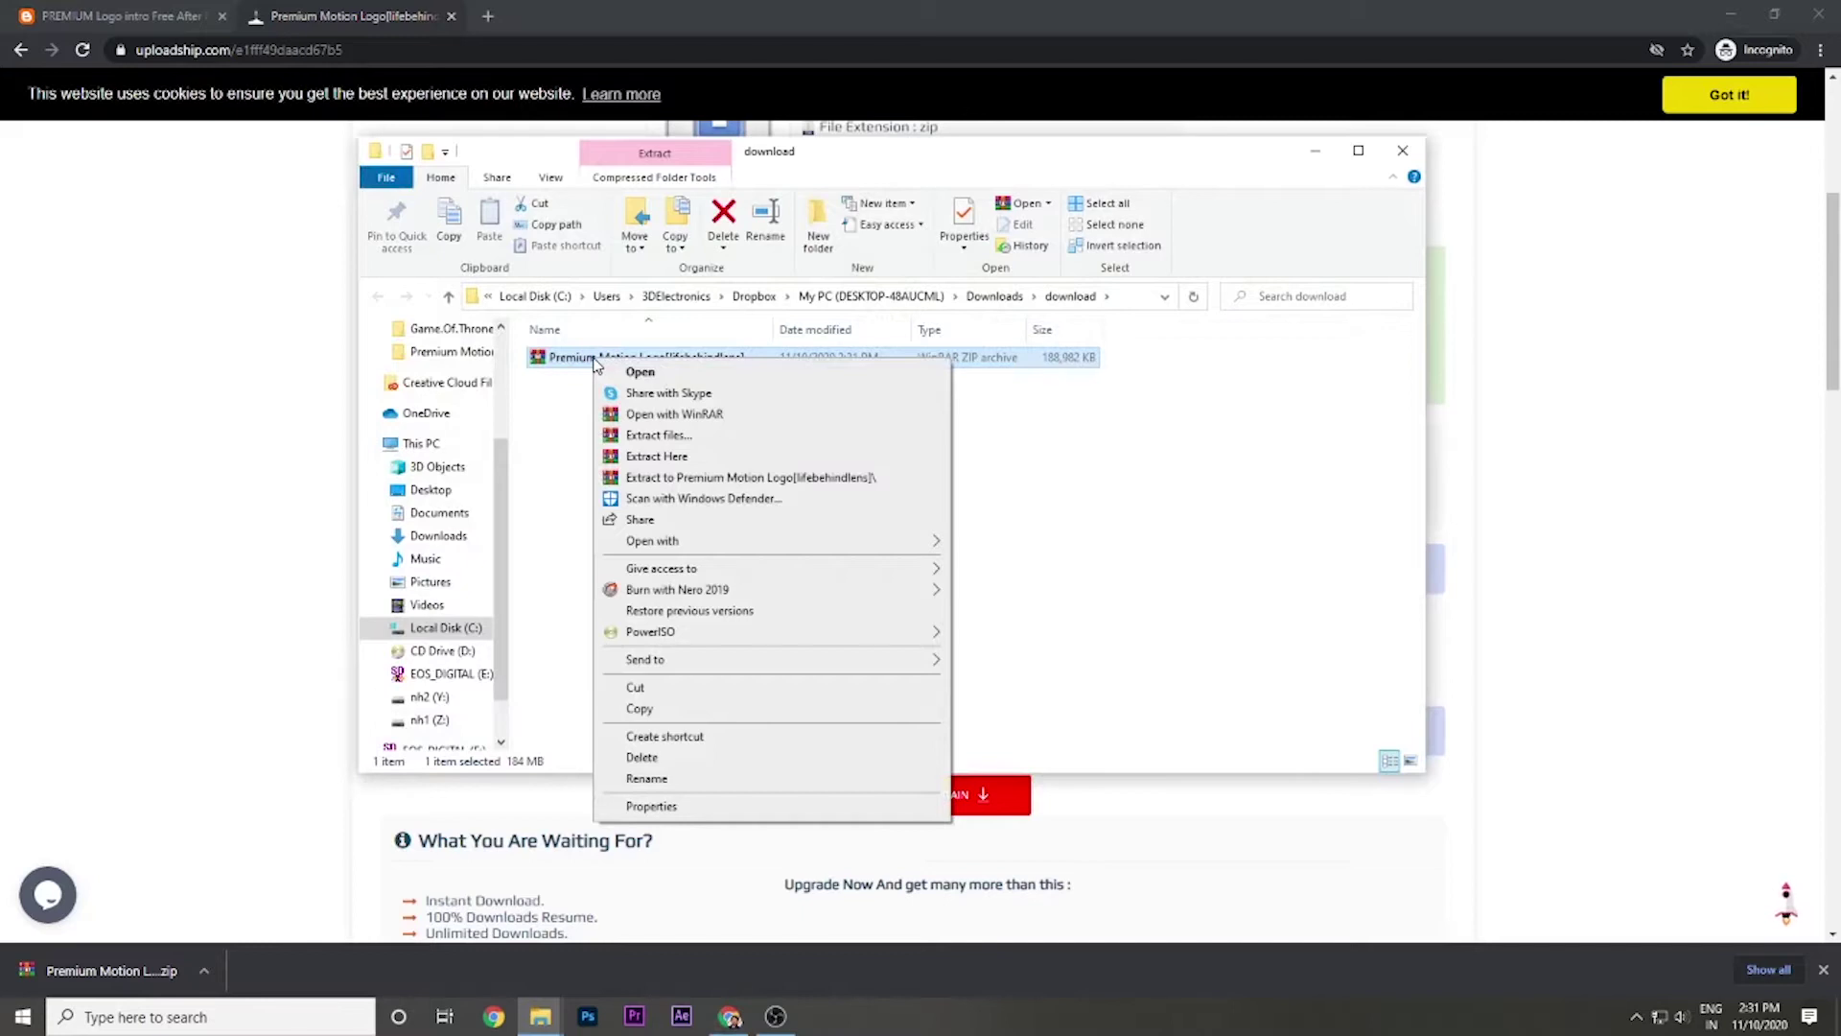
click(681, 459)
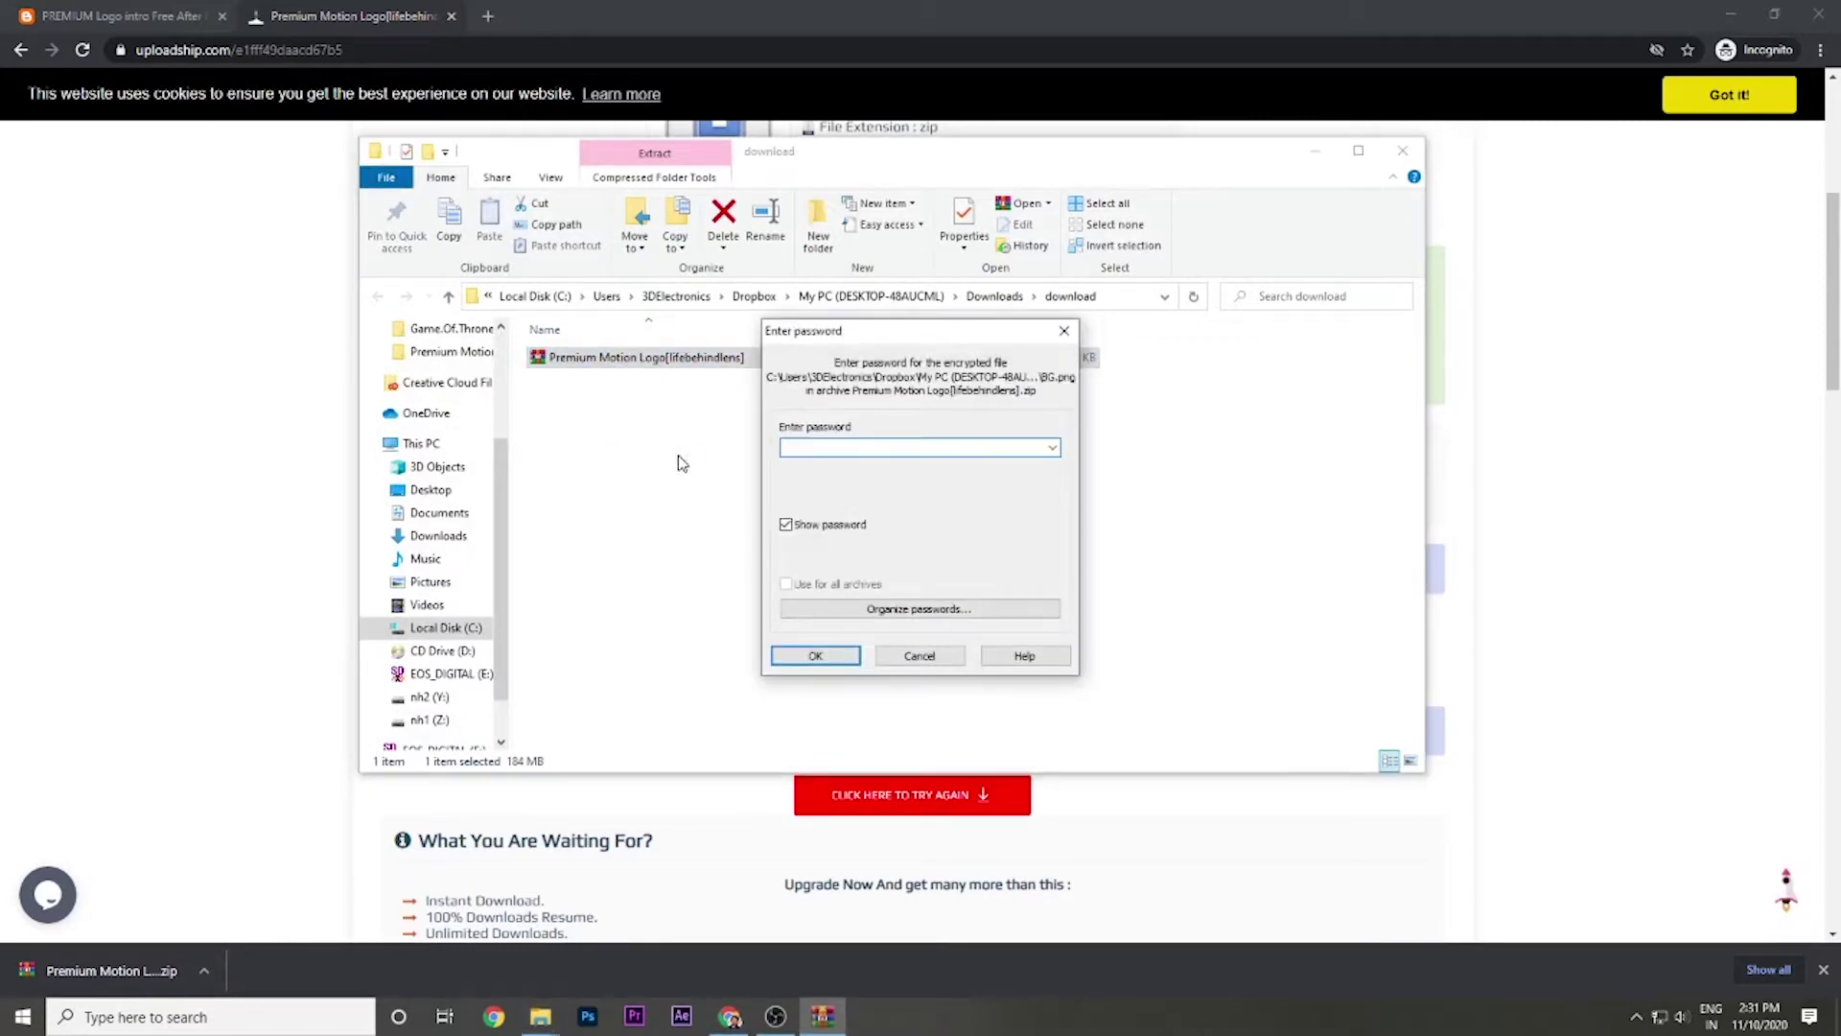
text(123)
click(832, 663)
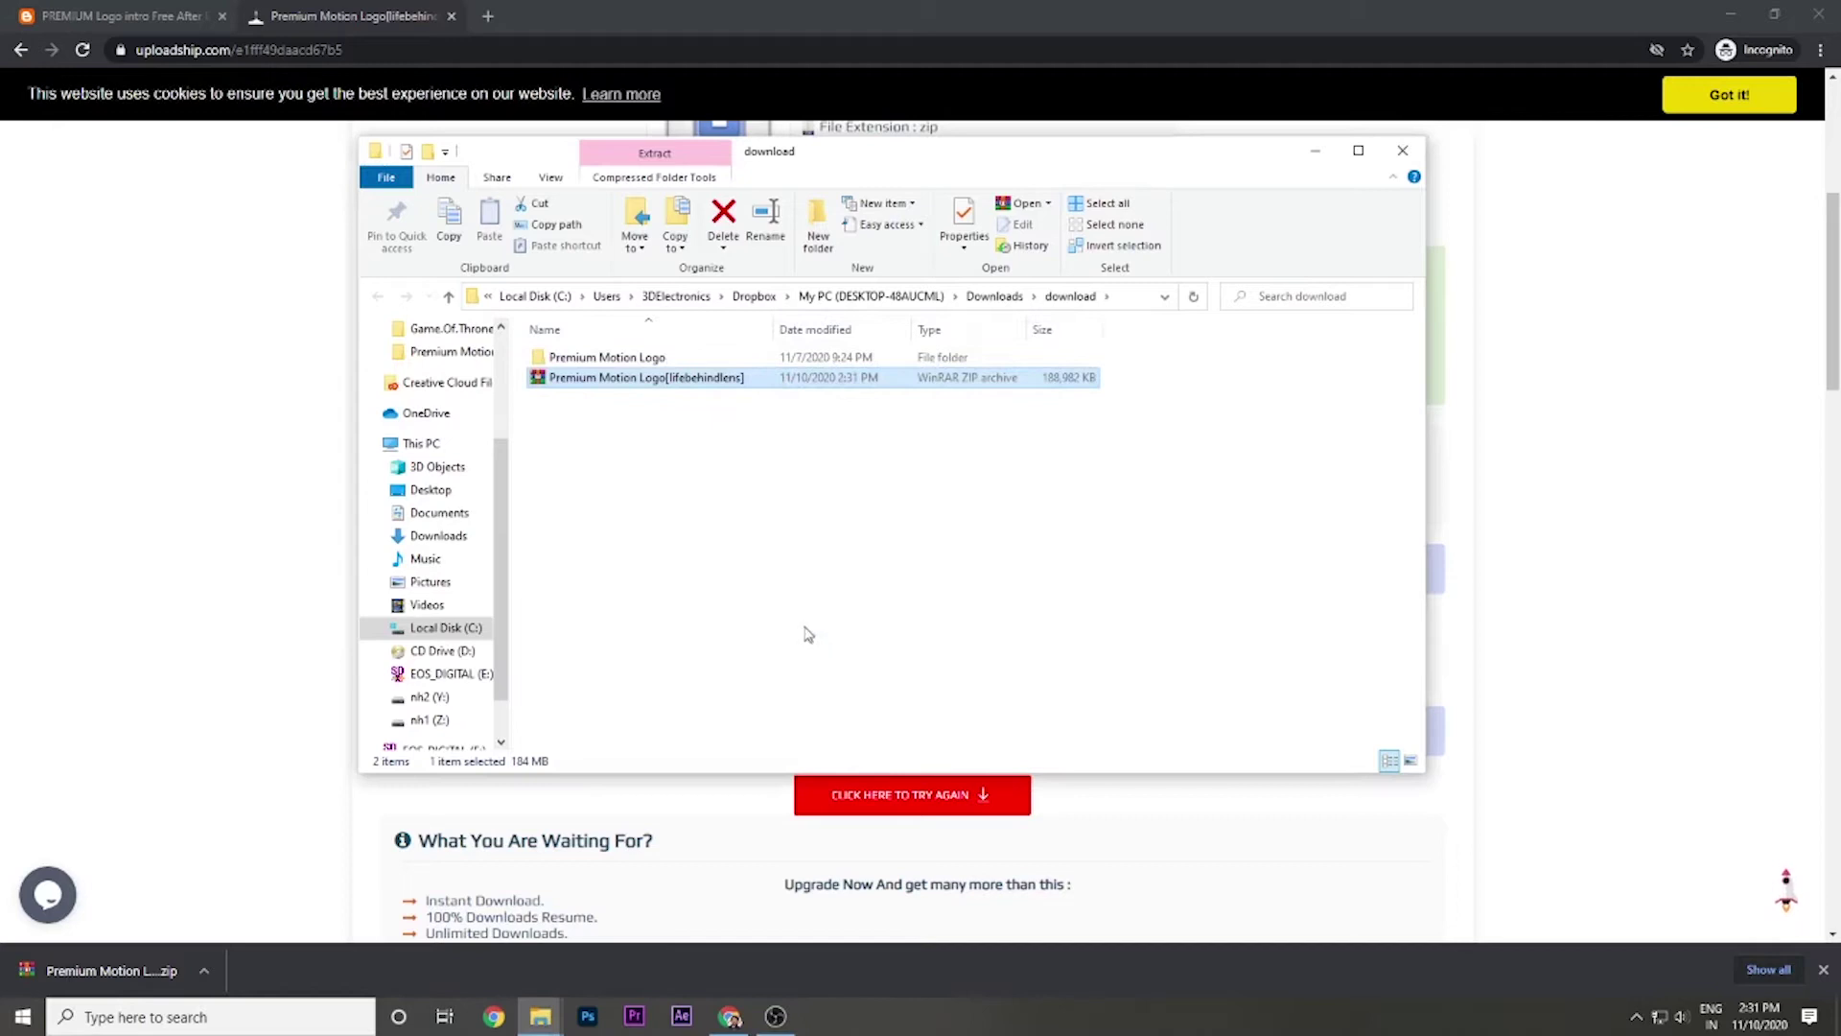
double_click(633, 359)
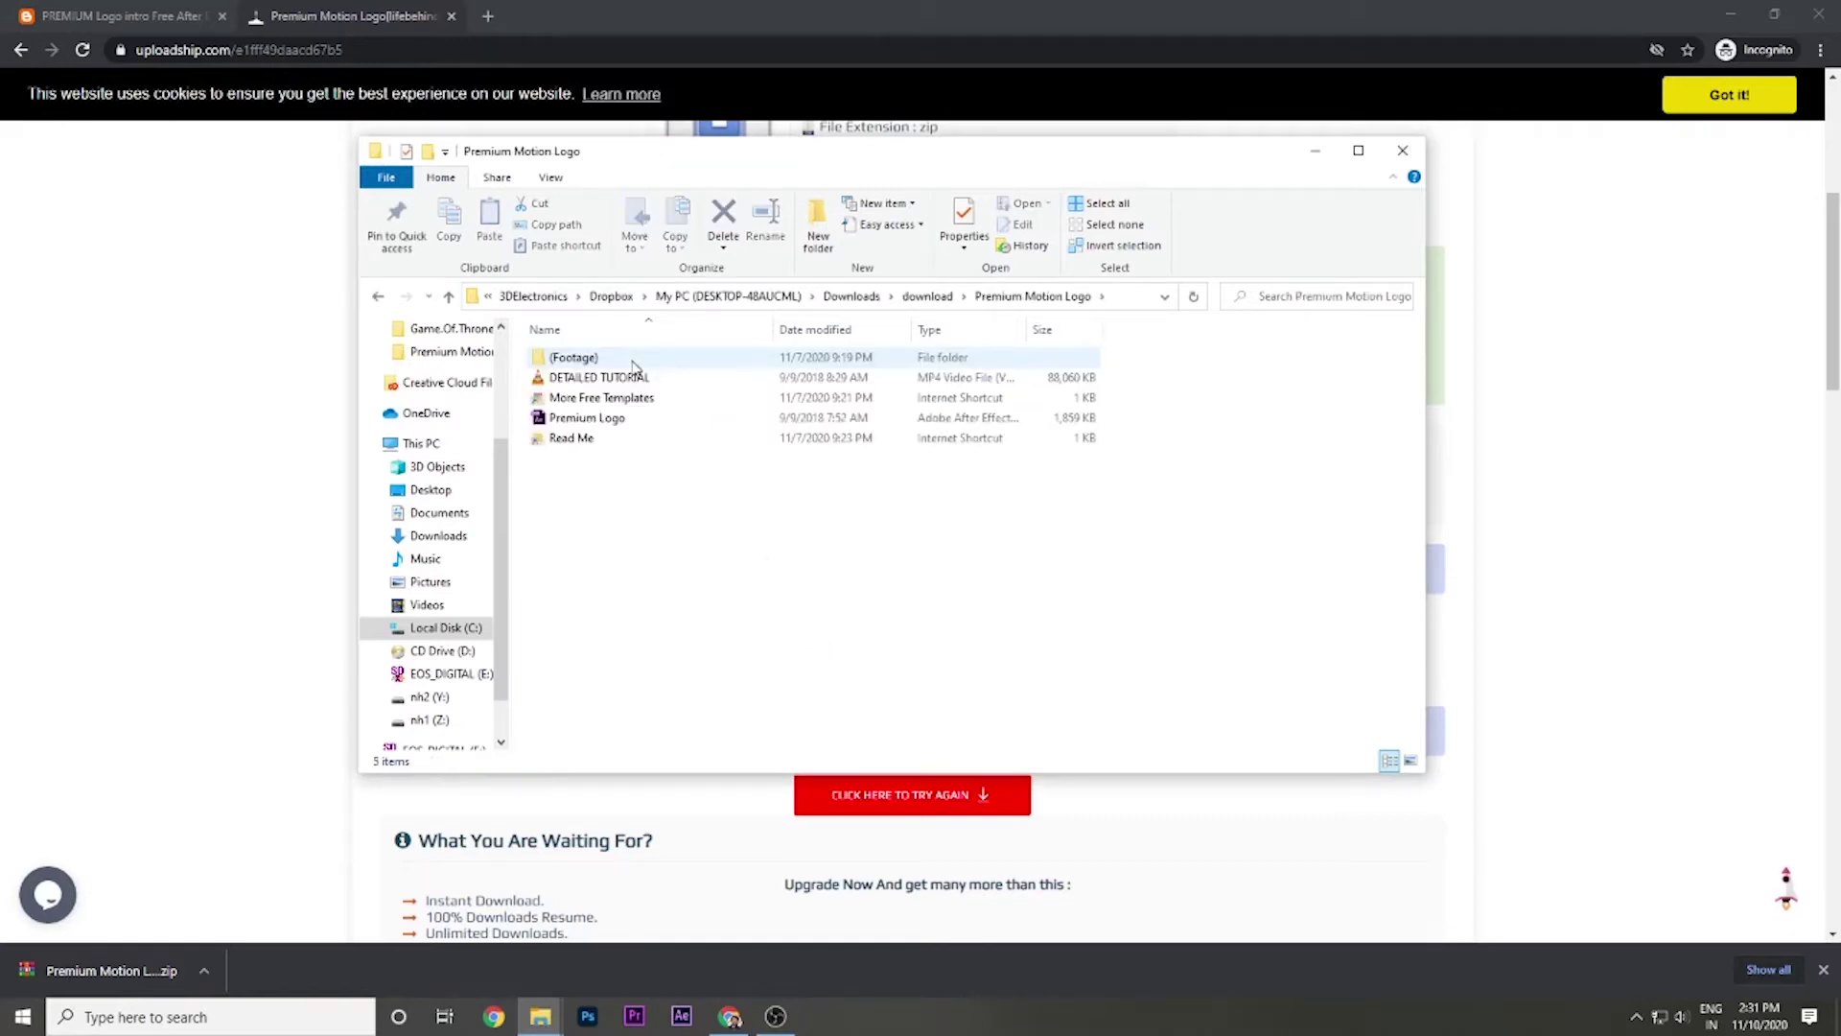
double_click(619, 418)
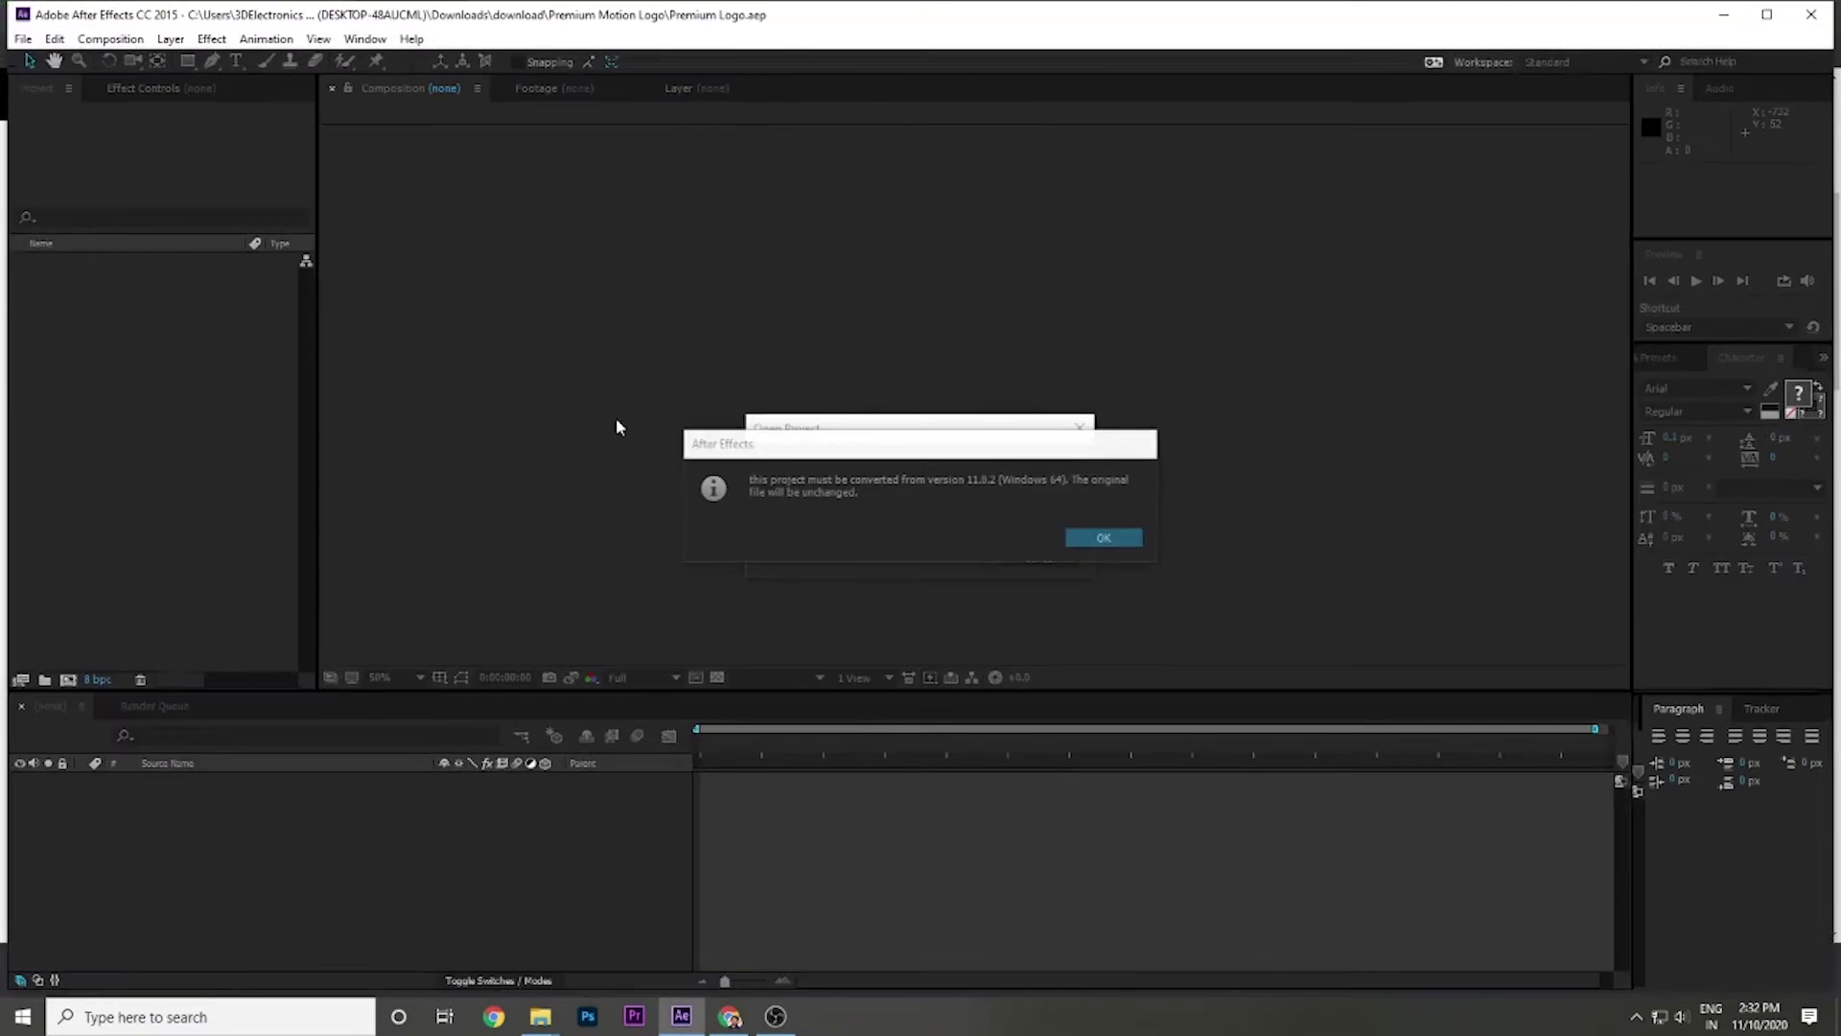
Accept the version conversion and scrub Render Comp to preview the PLATINUM logo animation.
click(1101, 537)
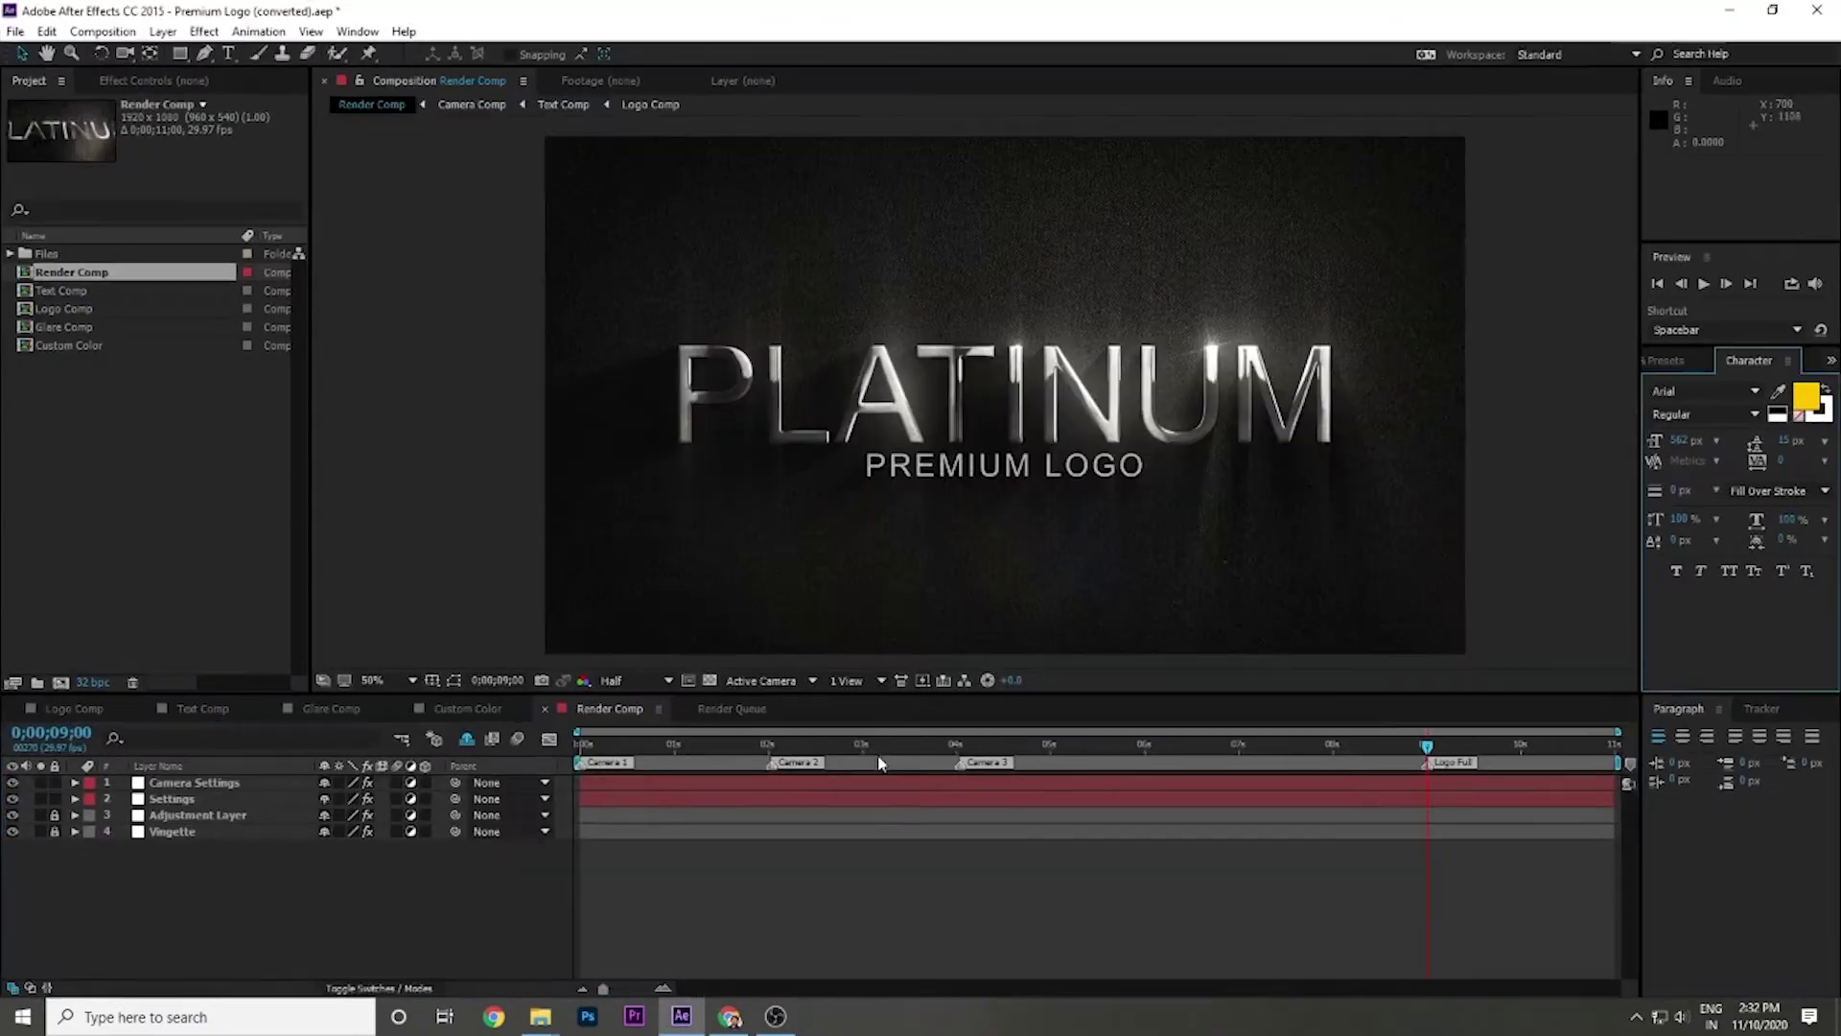
drag(879, 764, 594, 762)
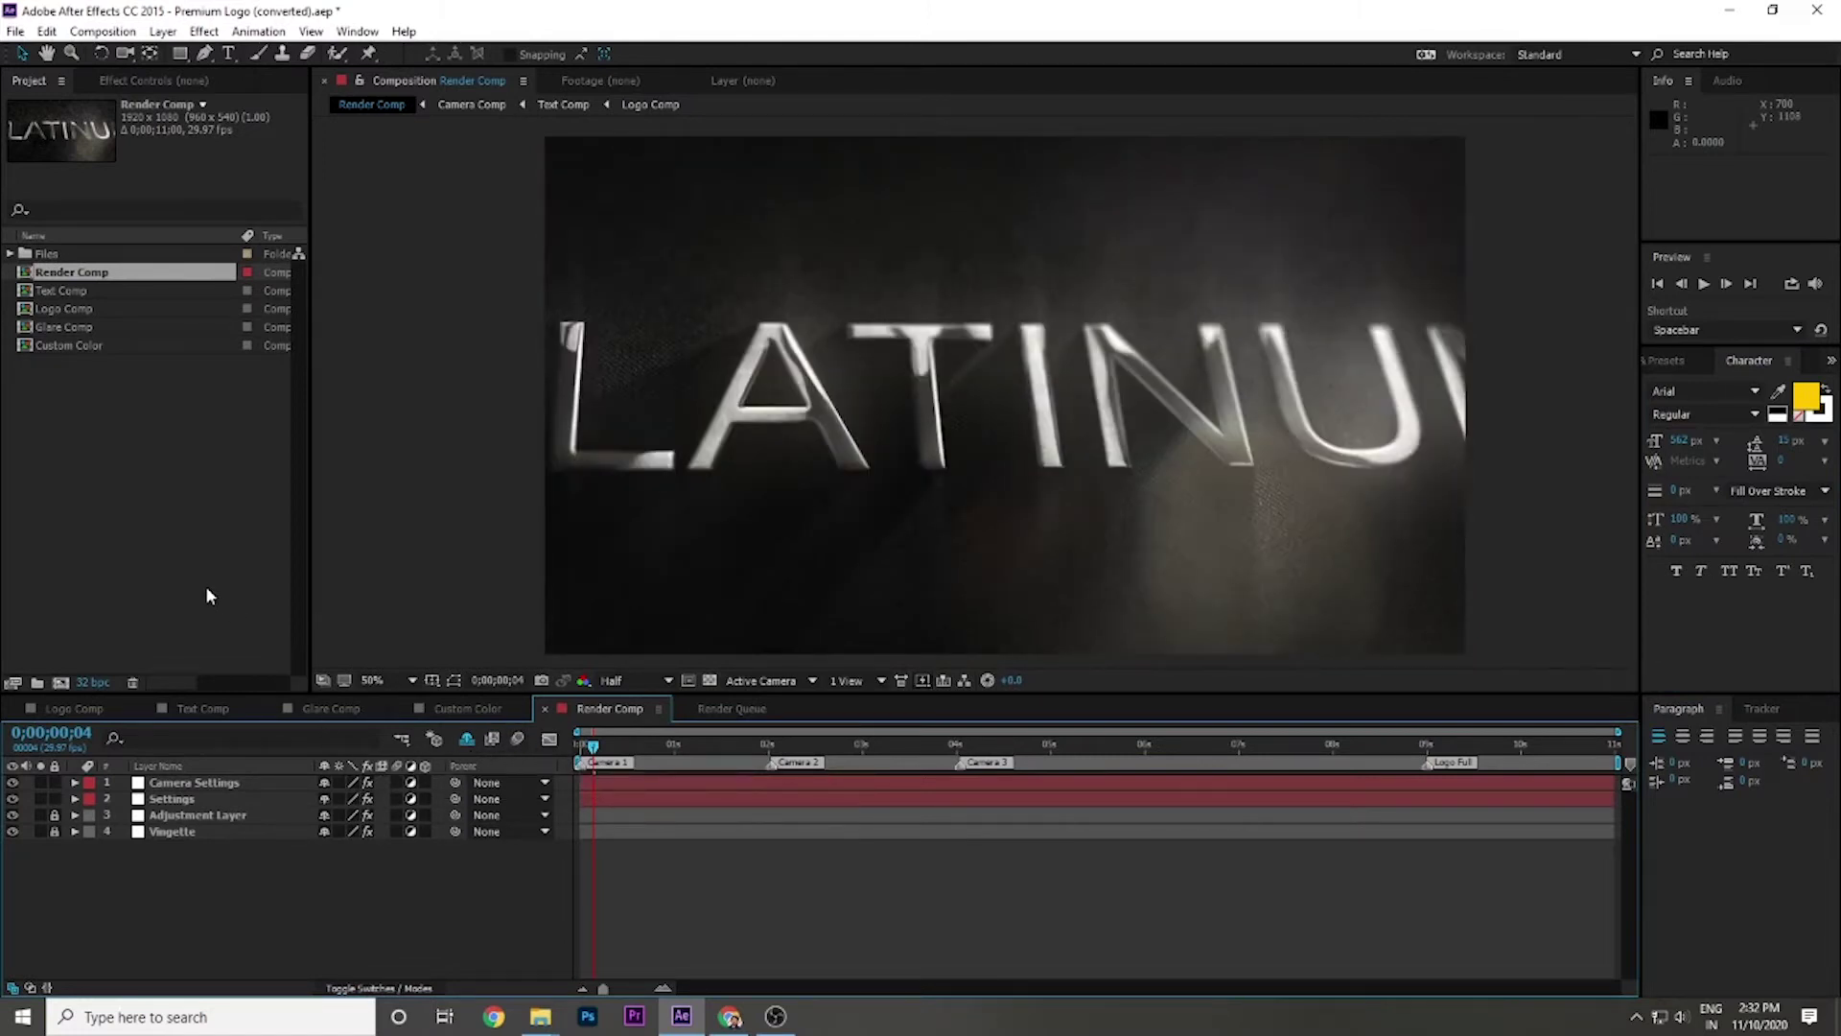
Check Text Comp at 0;00;04;24, then open Logo Comp and toggle the PLATINUM layer's visibility.
click(202, 708)
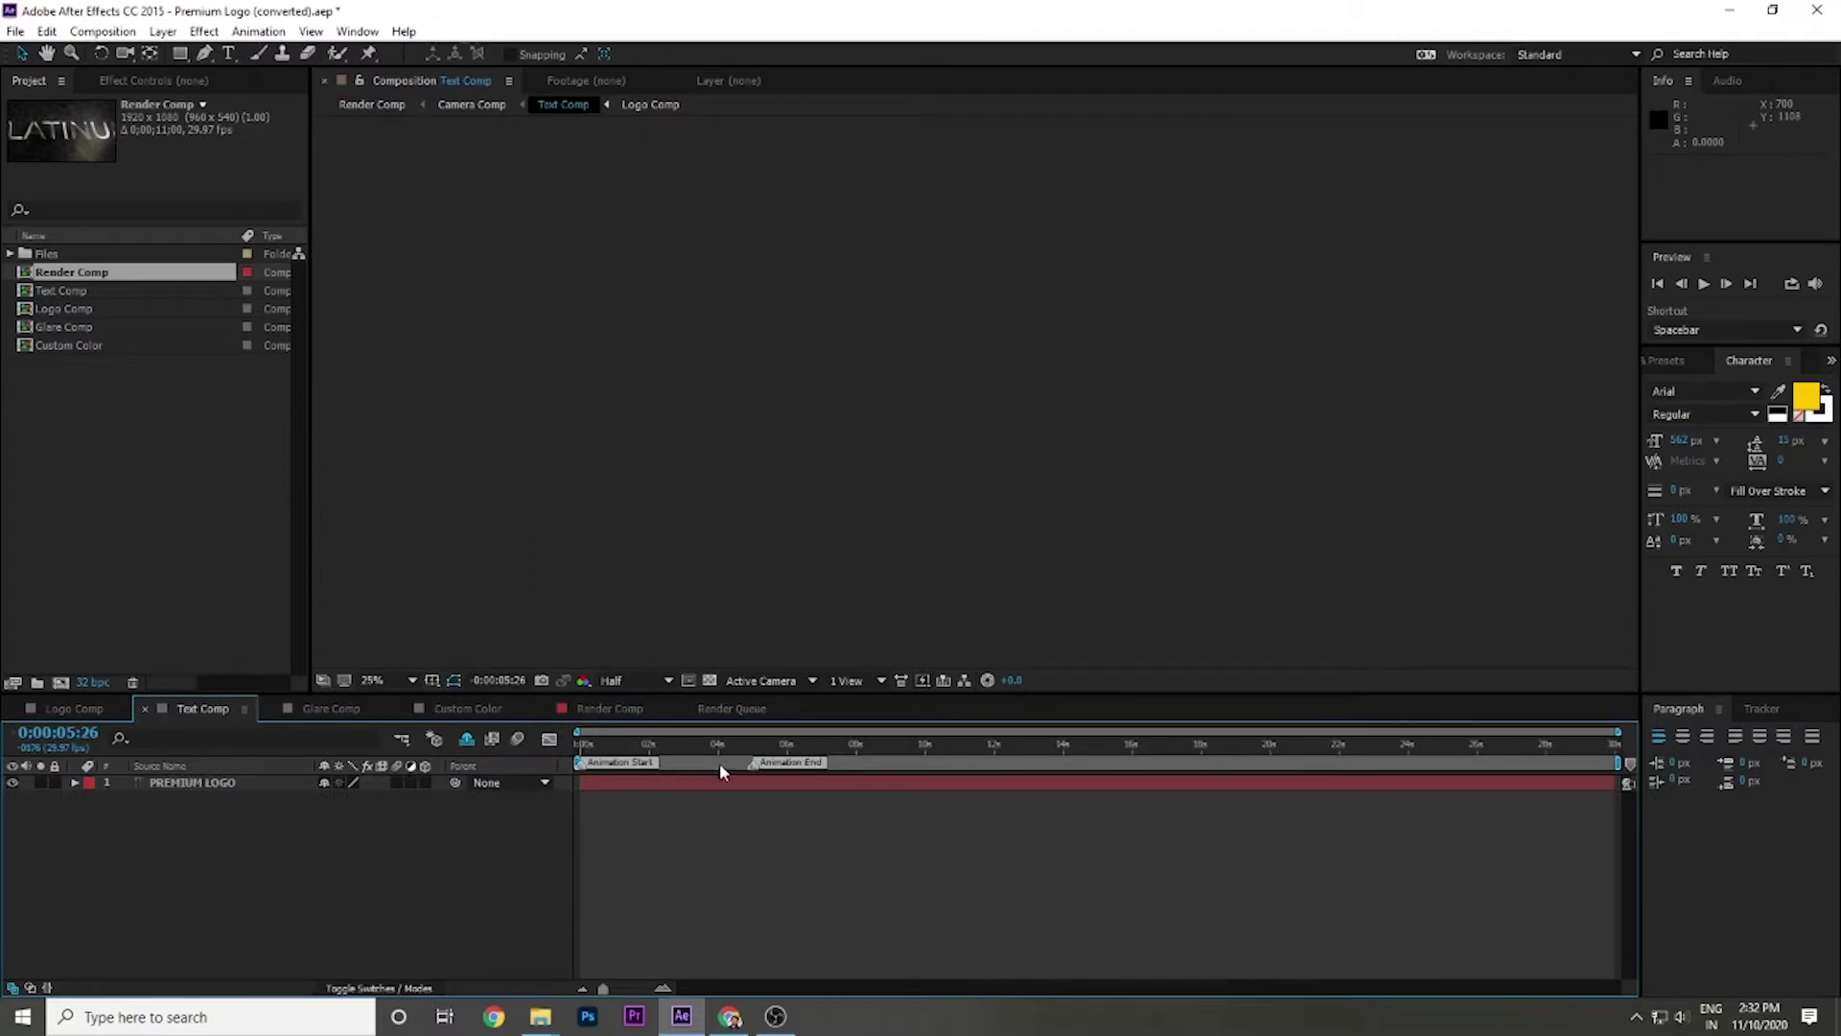
click(747, 746)
click(371, 785)
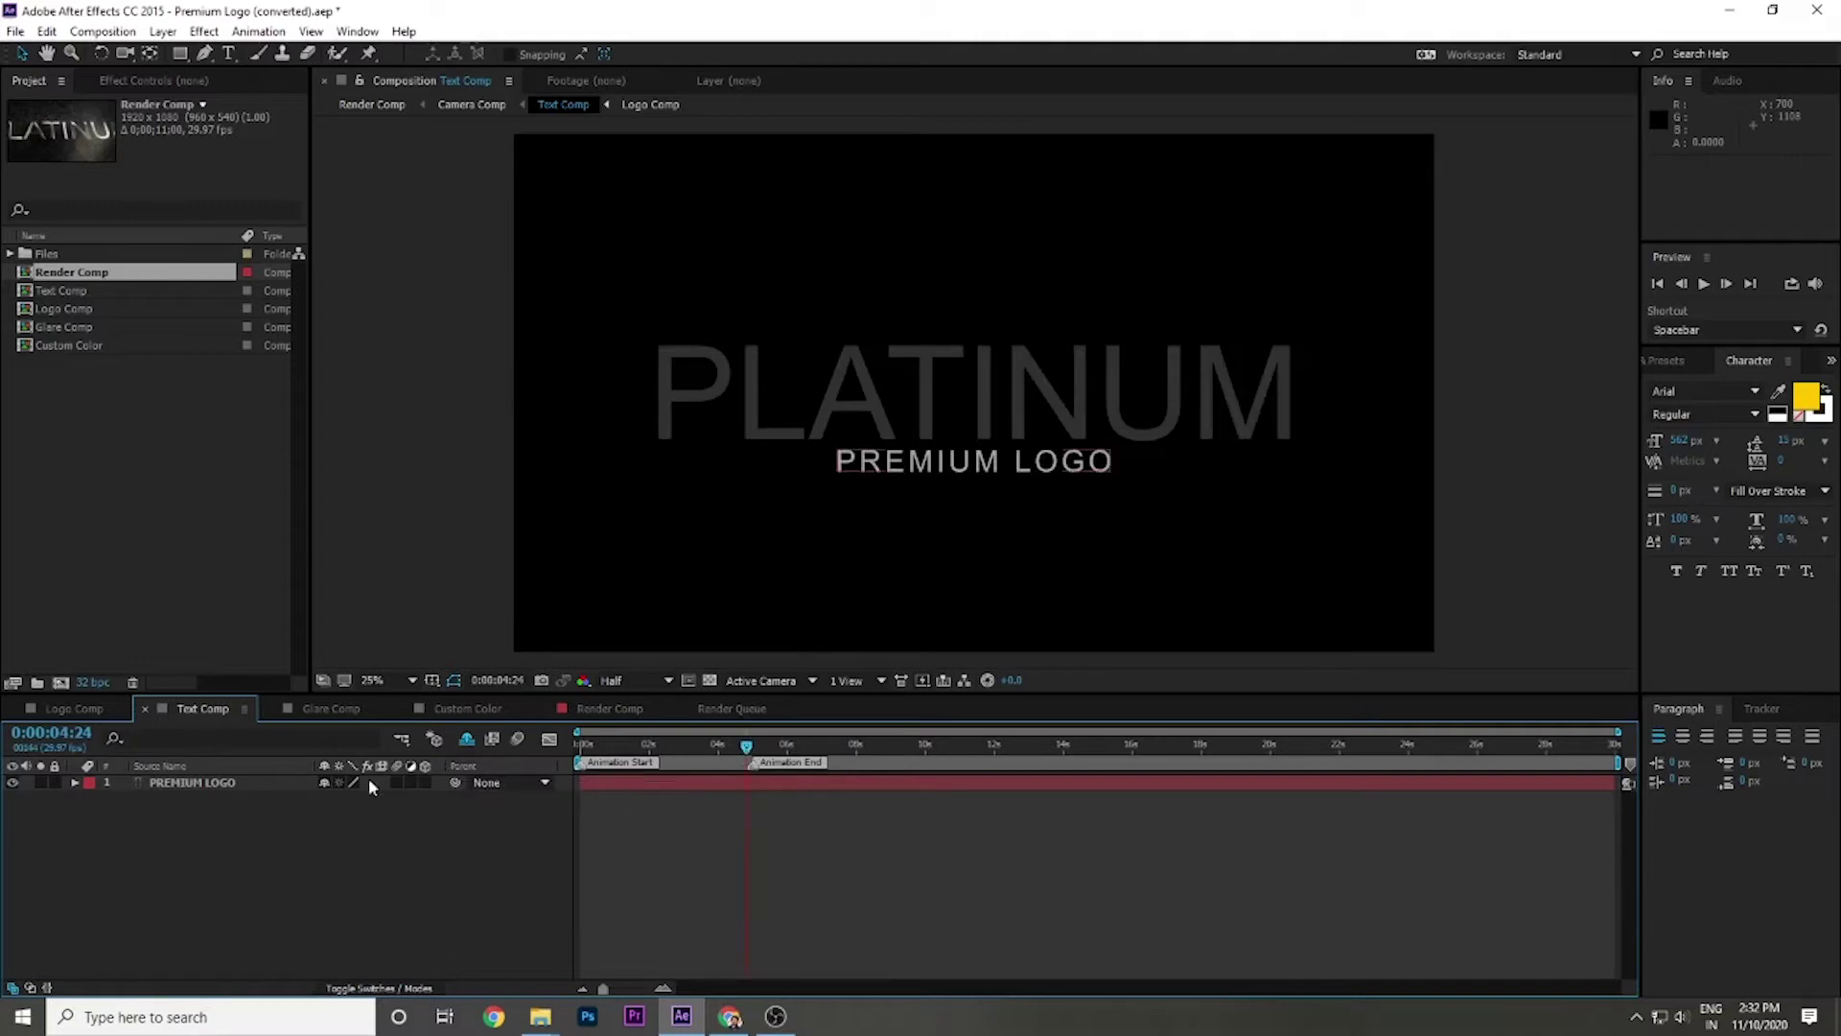
click(89, 712)
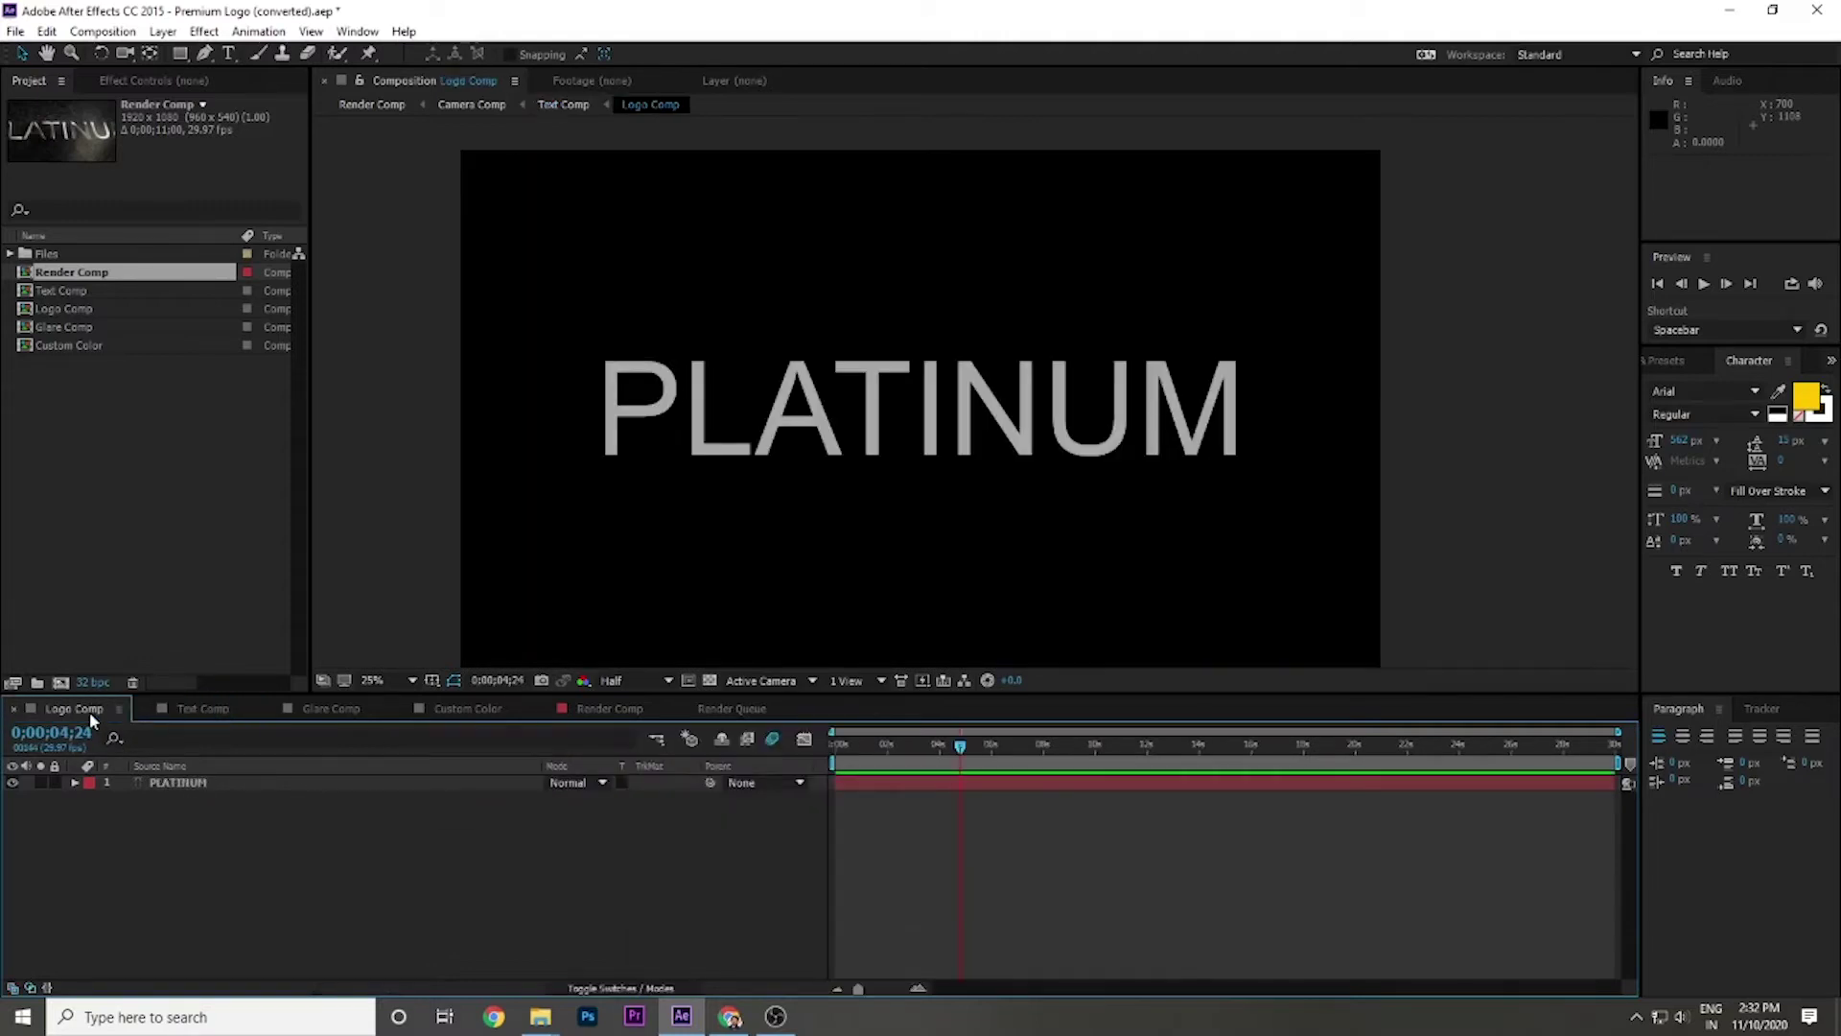
click(199, 707)
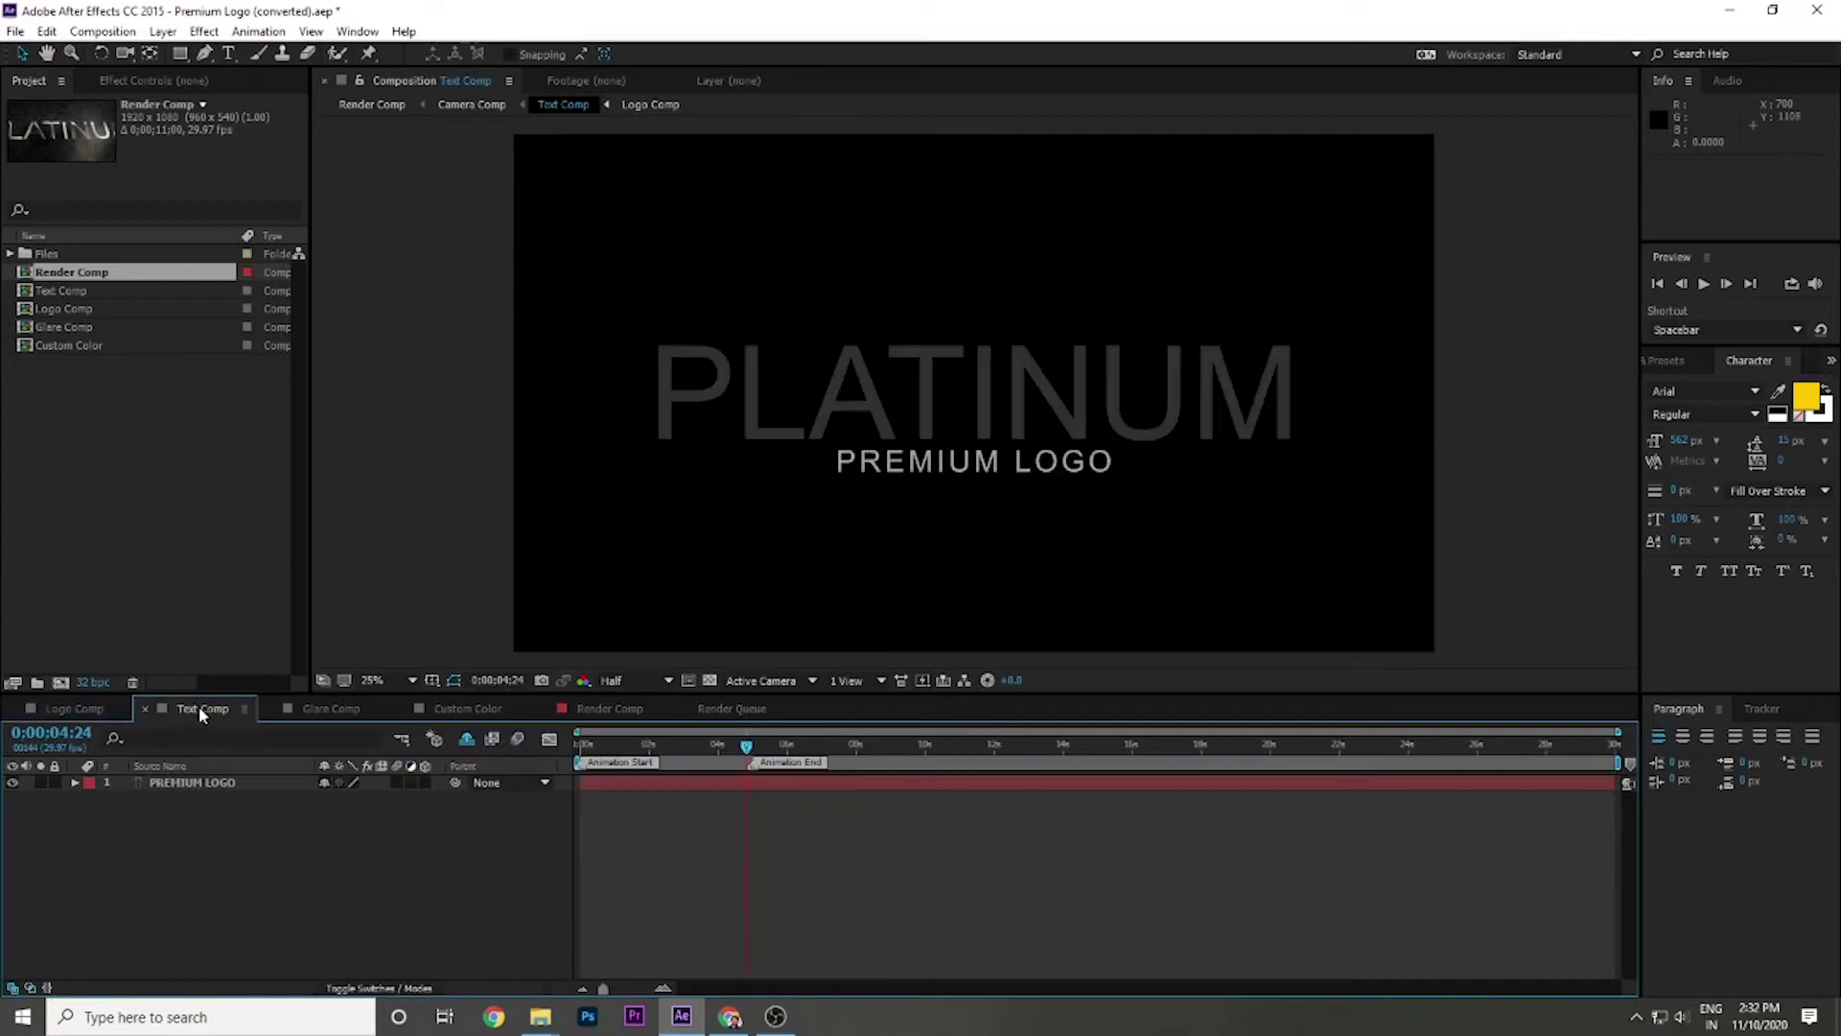
click(86, 710)
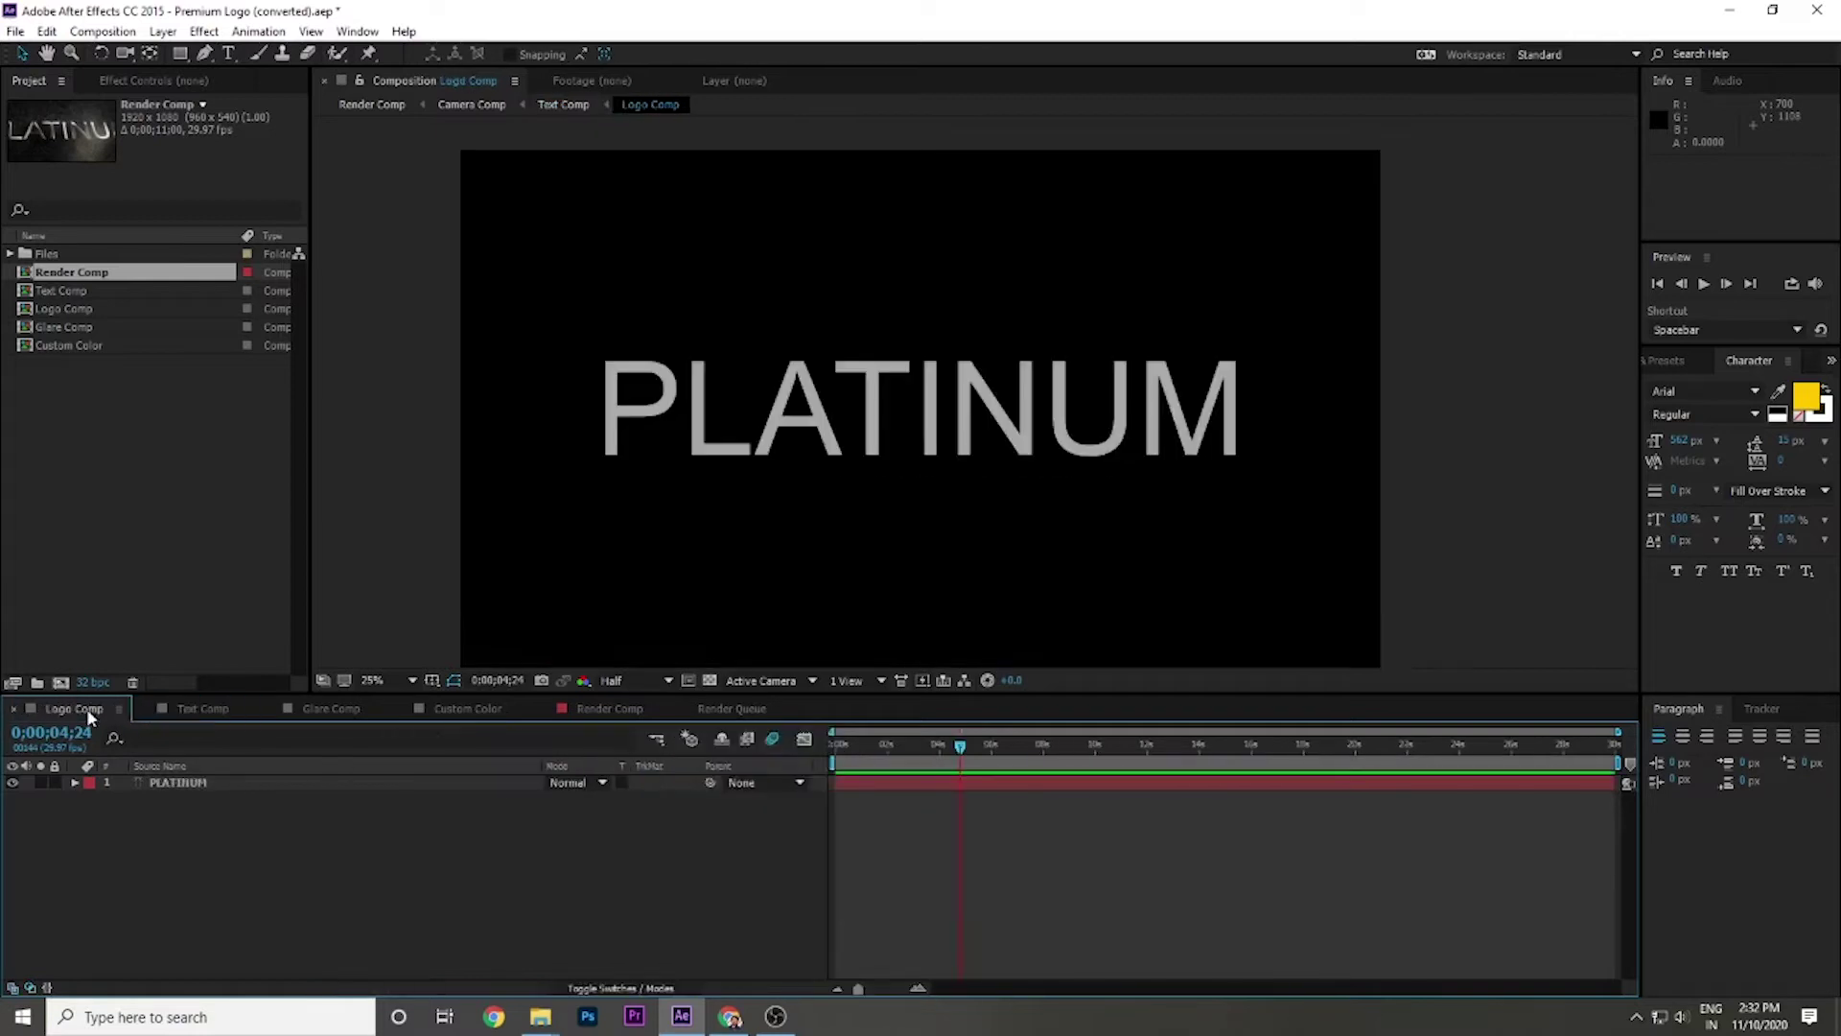
click(11, 783)
click(12, 784)
Change the PLATINUM text to 'Your Logo' and reduce its font size slightly.
click(138, 781)
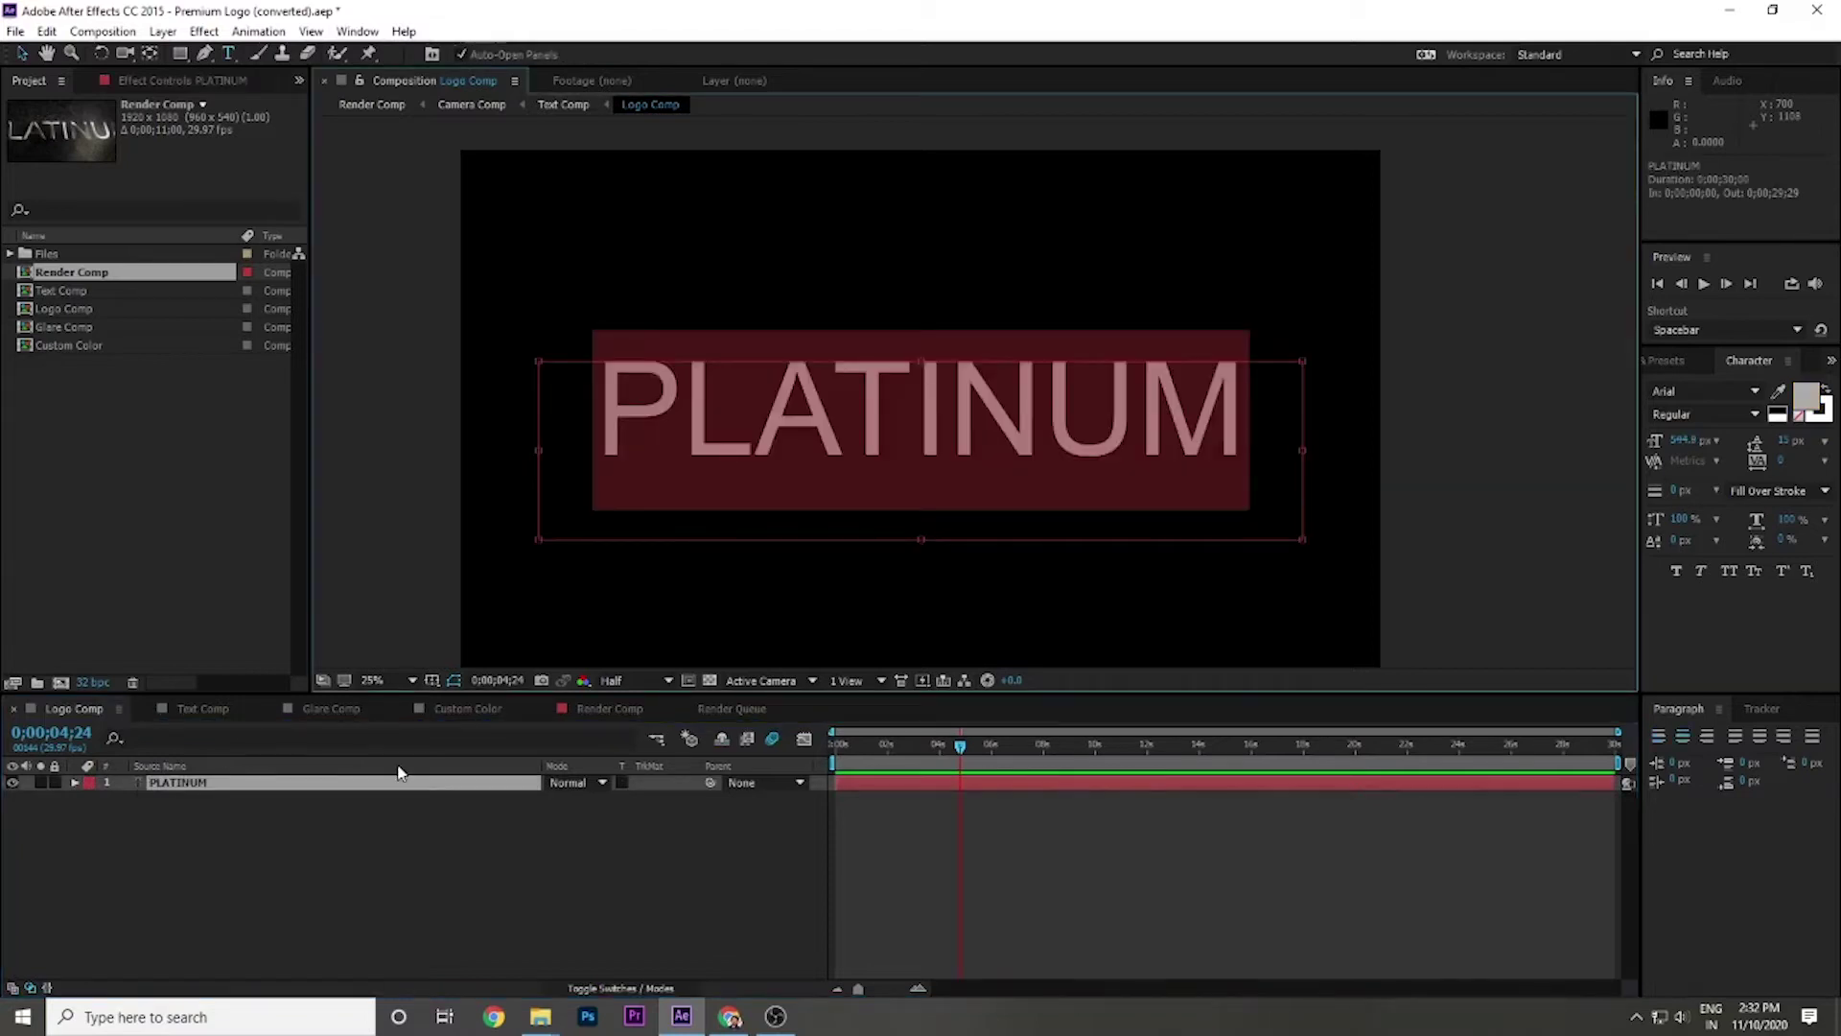
text(Yo)
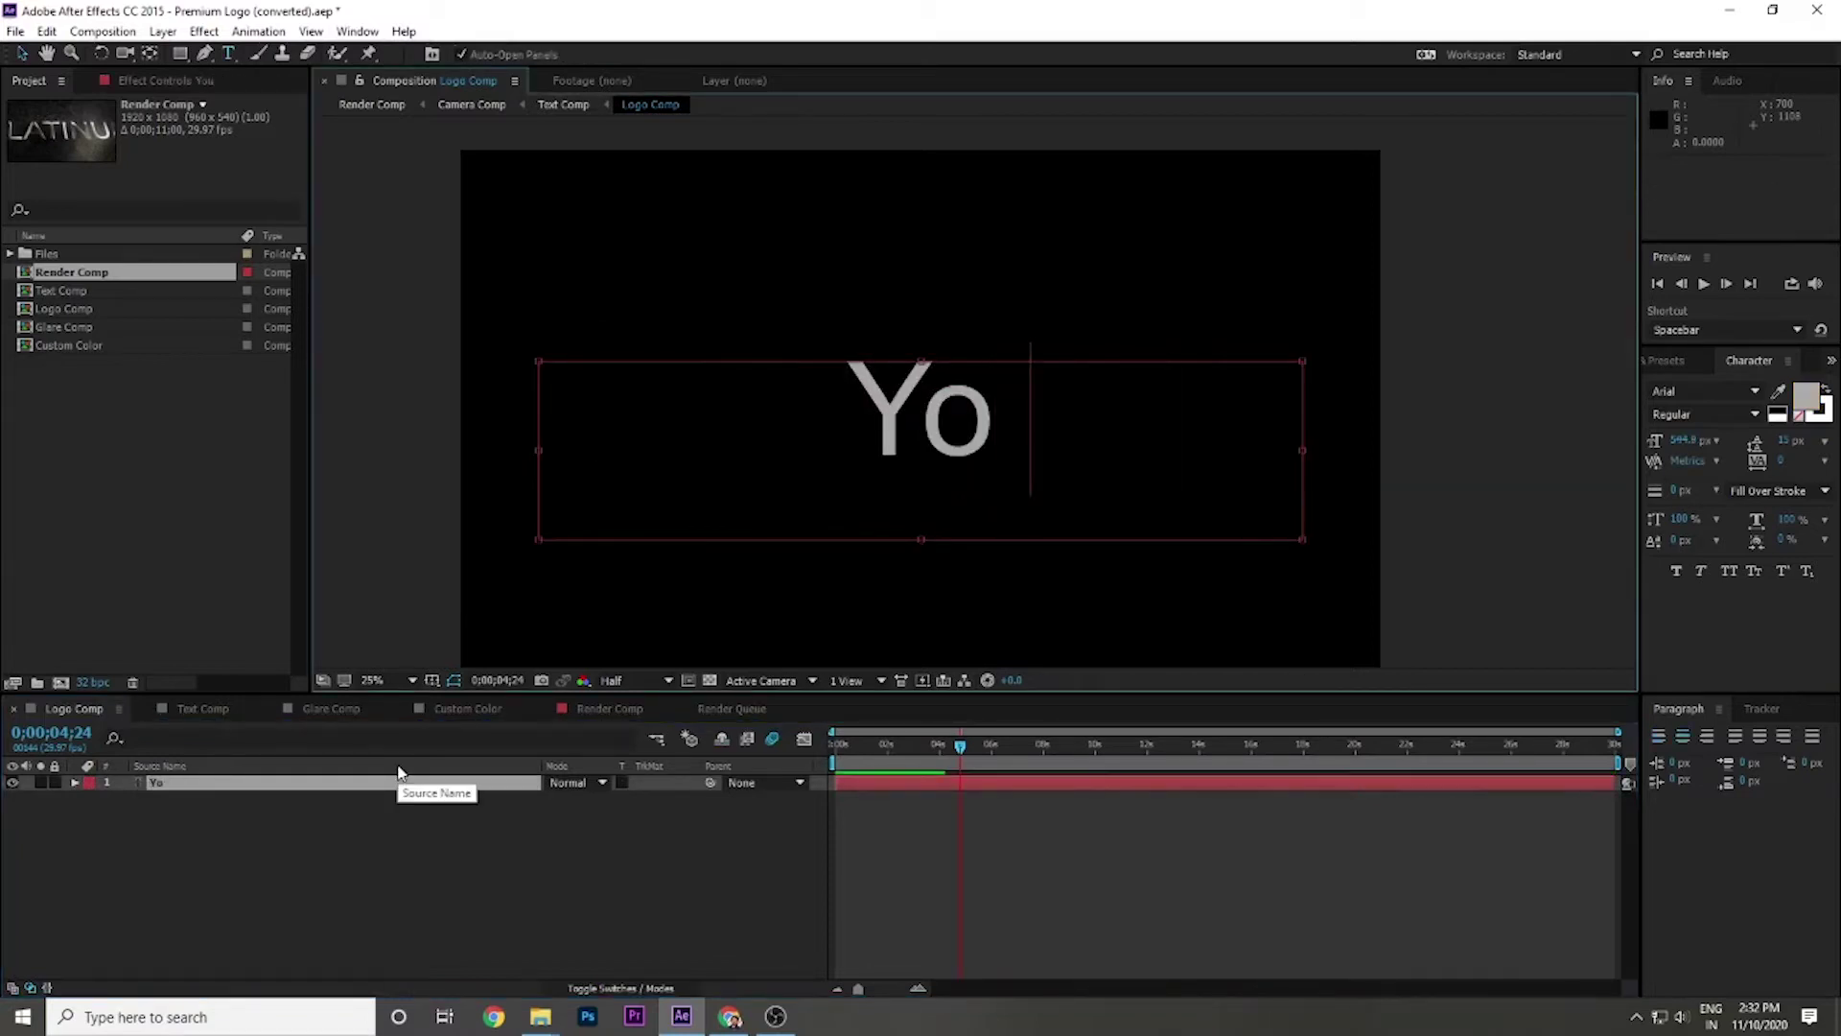
text(ur Logo)
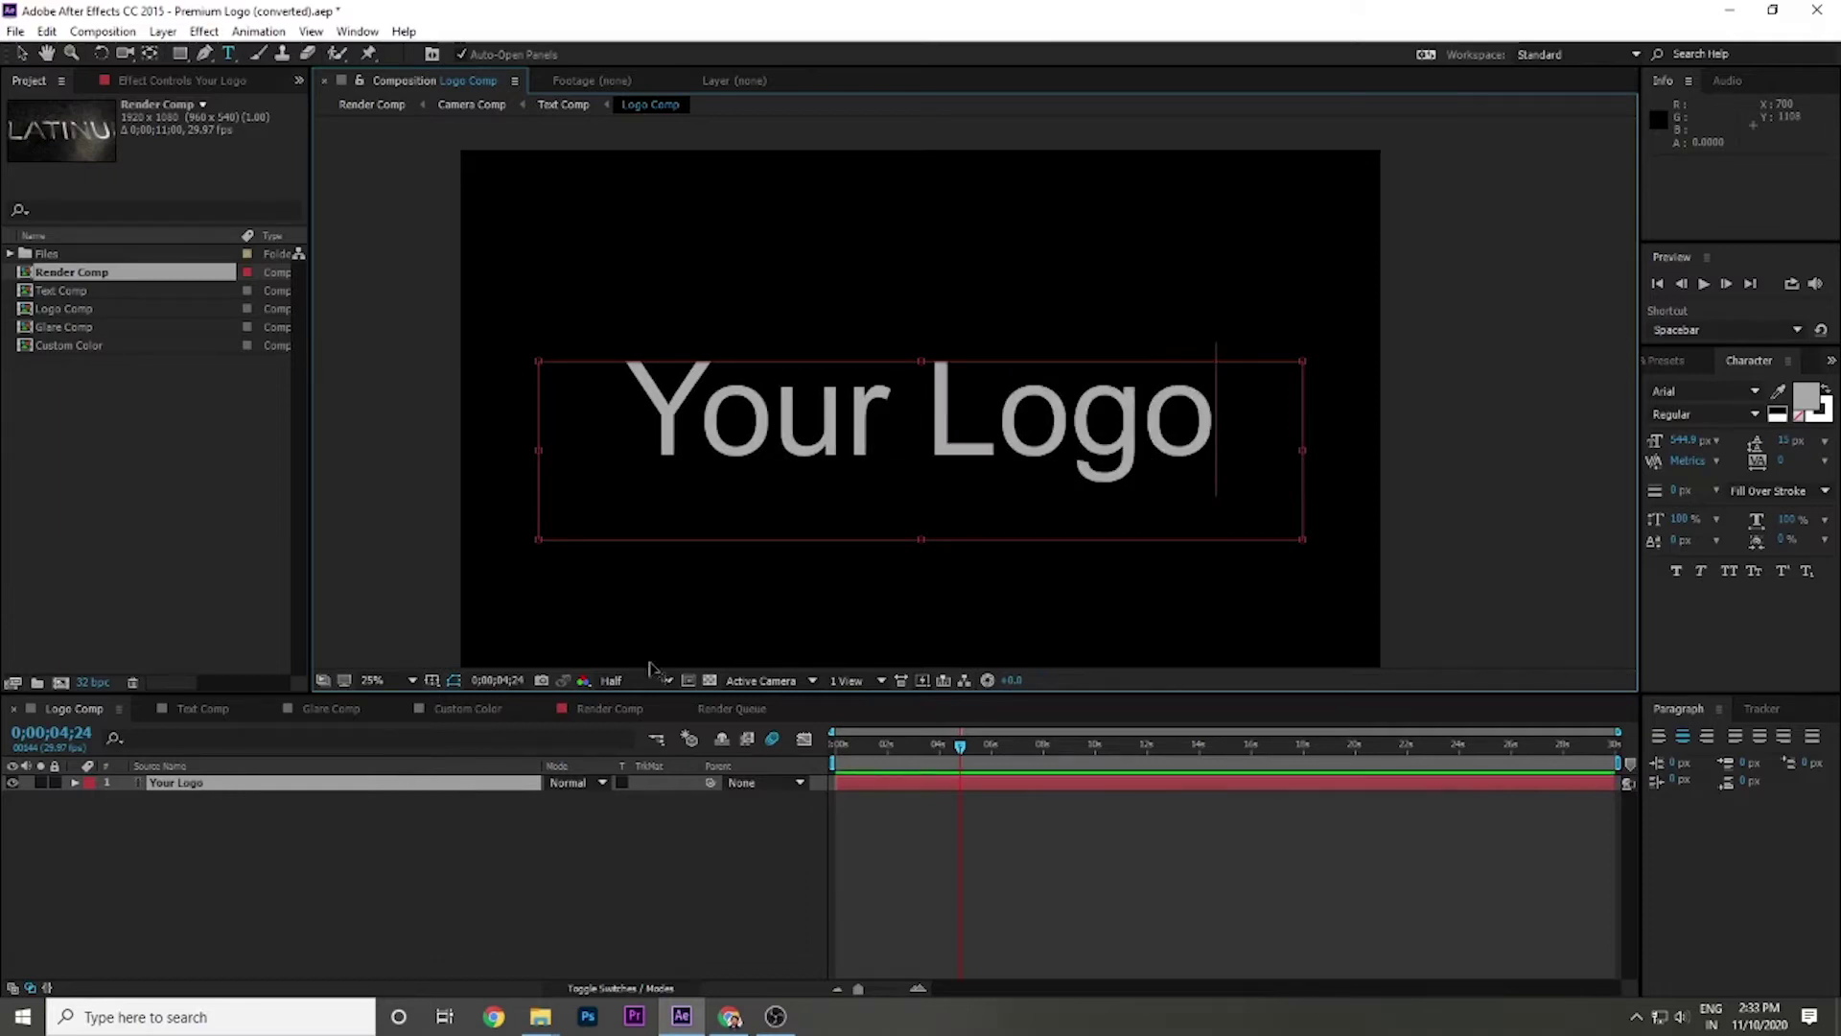
drag(1213, 407, 547, 395)
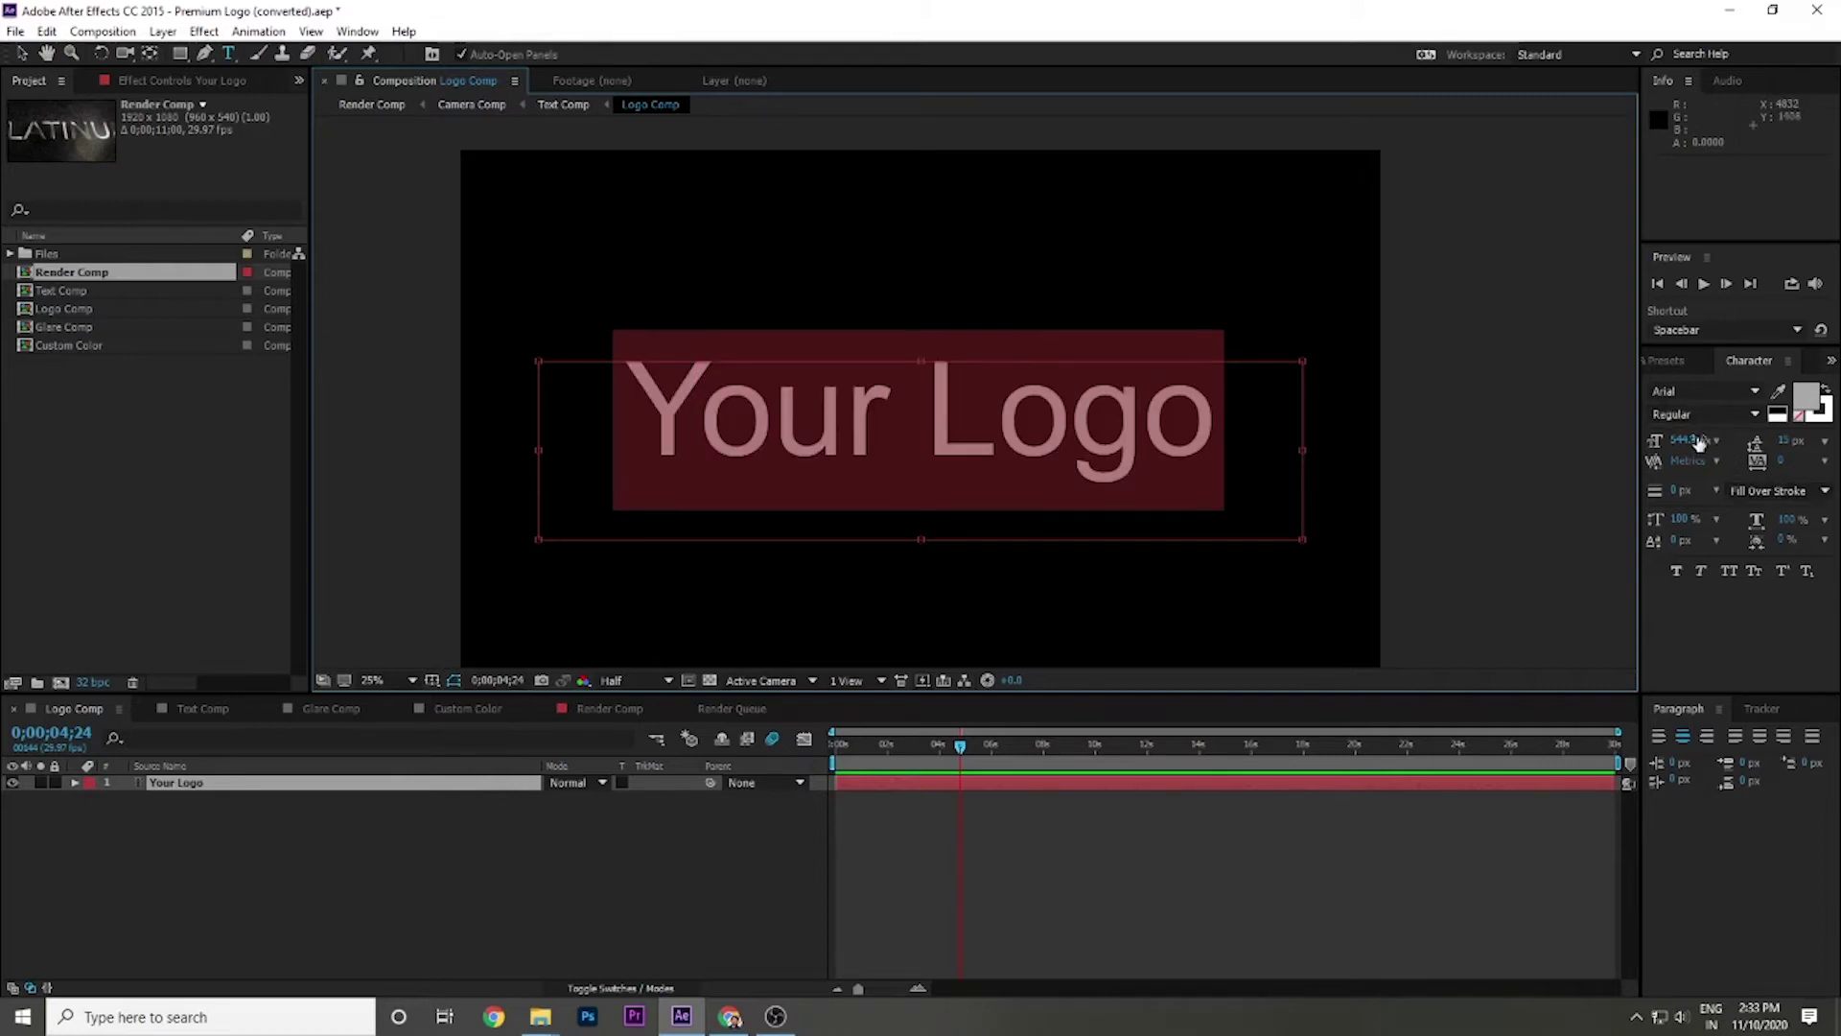
drag(1678, 443, 1679, 441)
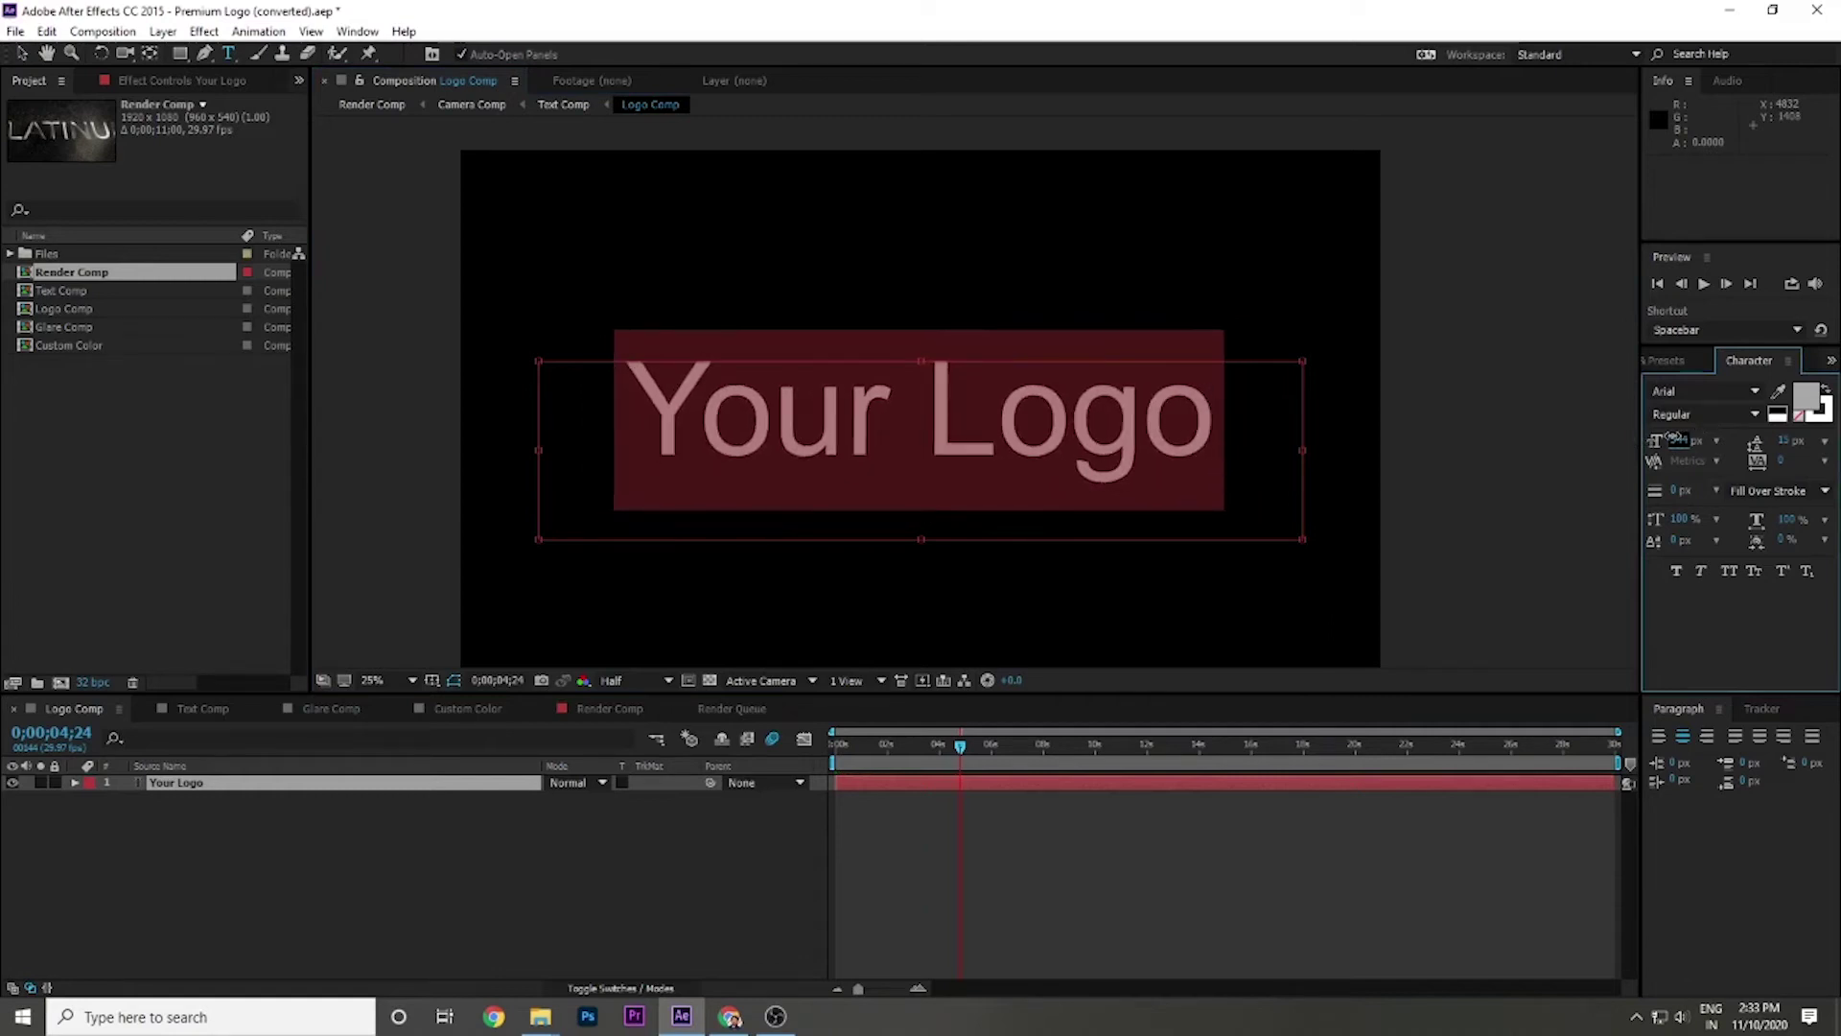
Try Bakery, Bernard MT Condensed and Calisto MT, then set Your Logo to Ebrima.
click(1755, 391)
click(1738, 514)
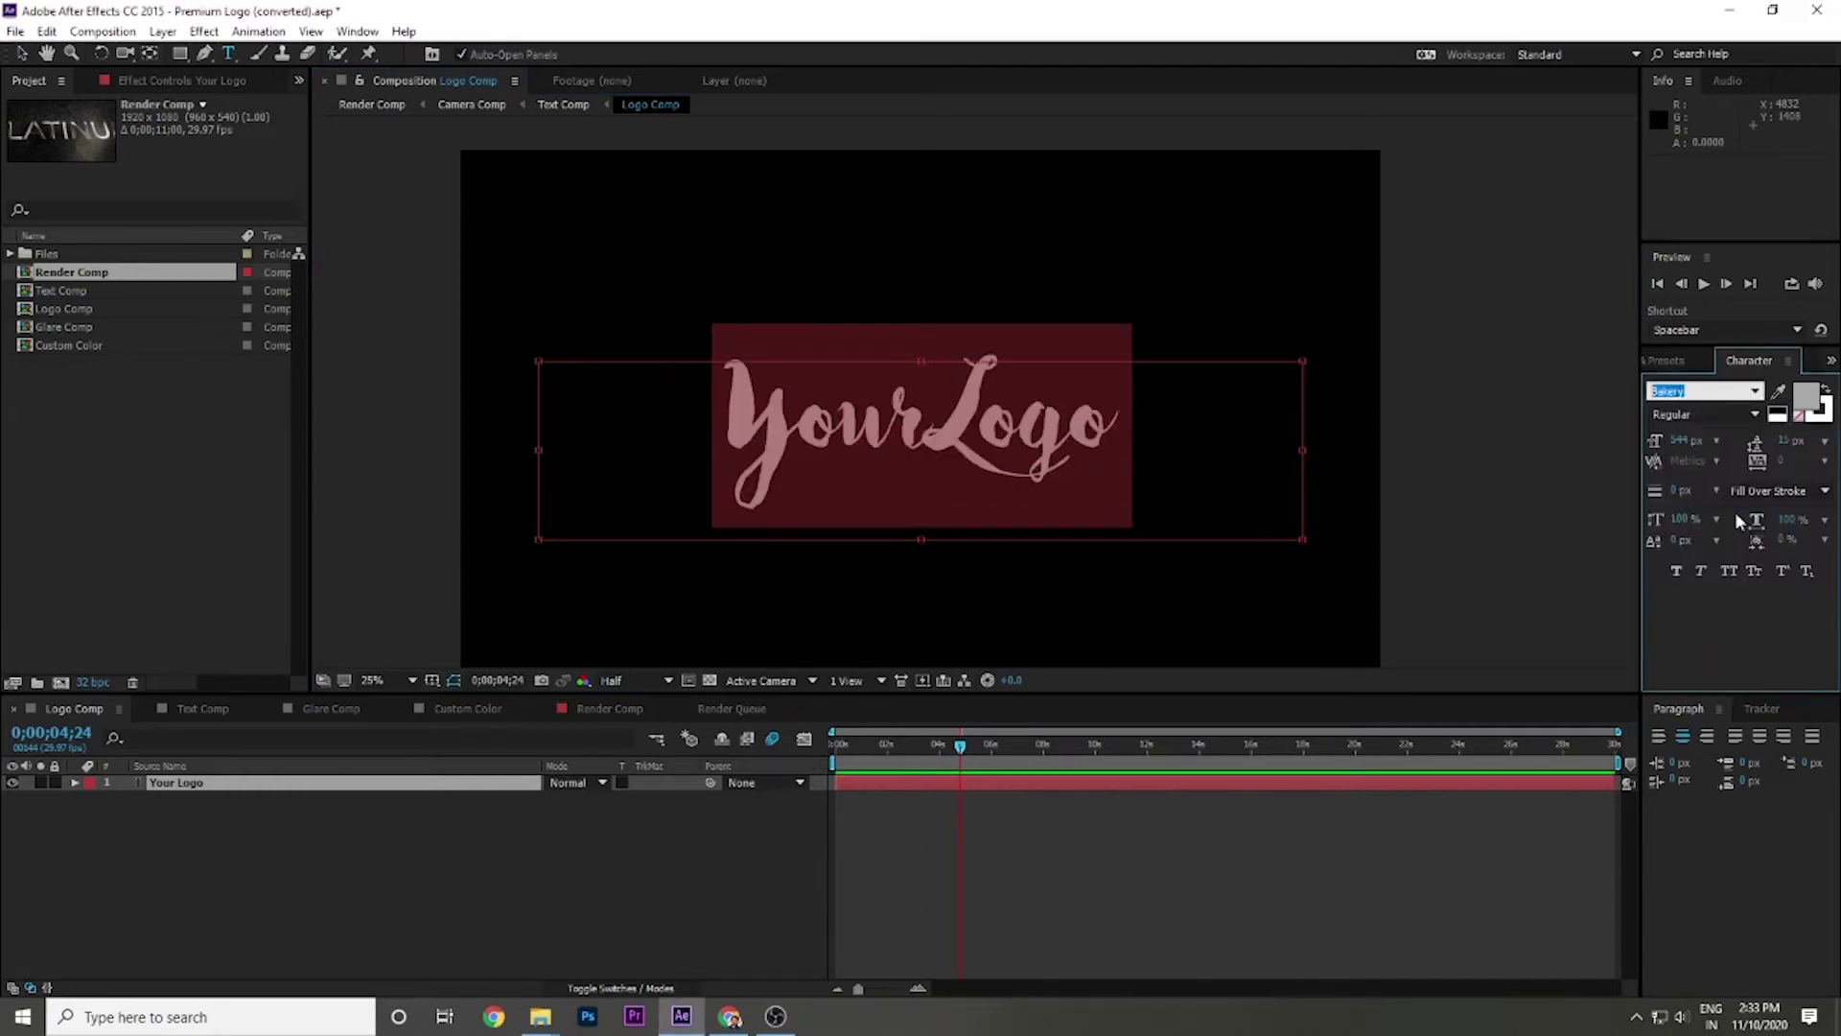
click(1755, 390)
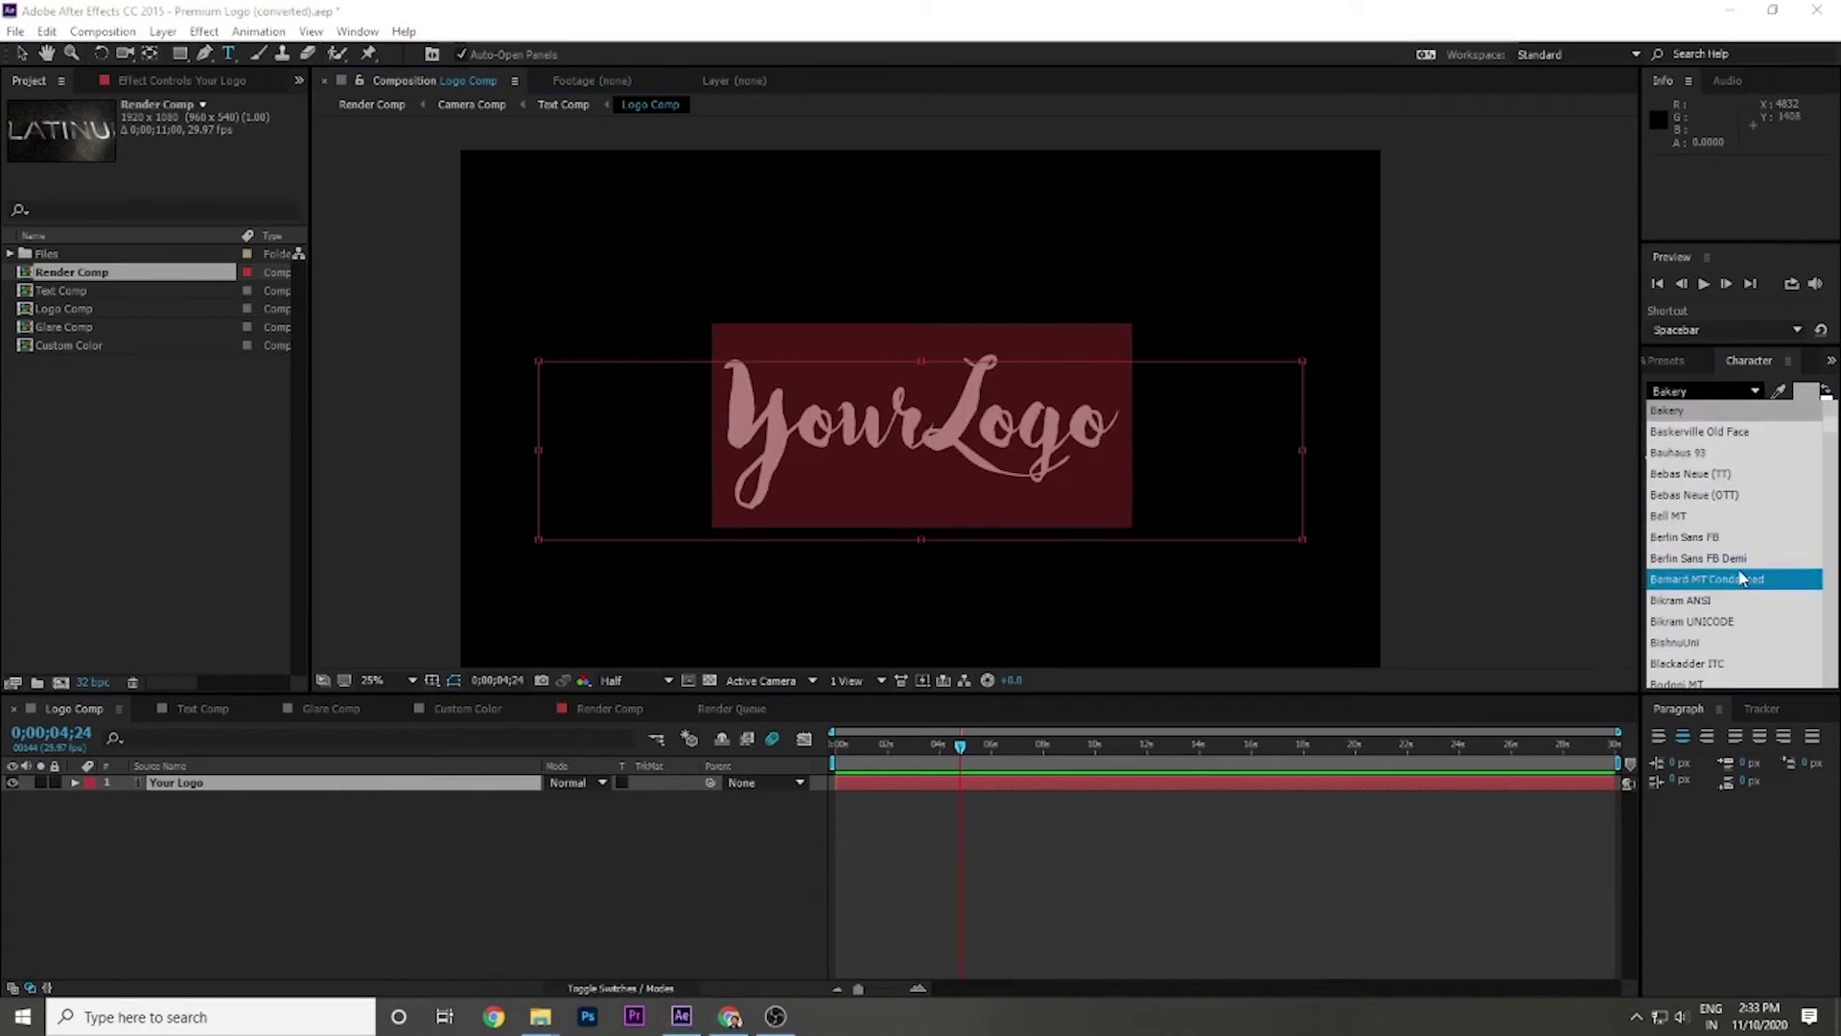
click(1717, 578)
click(1755, 390)
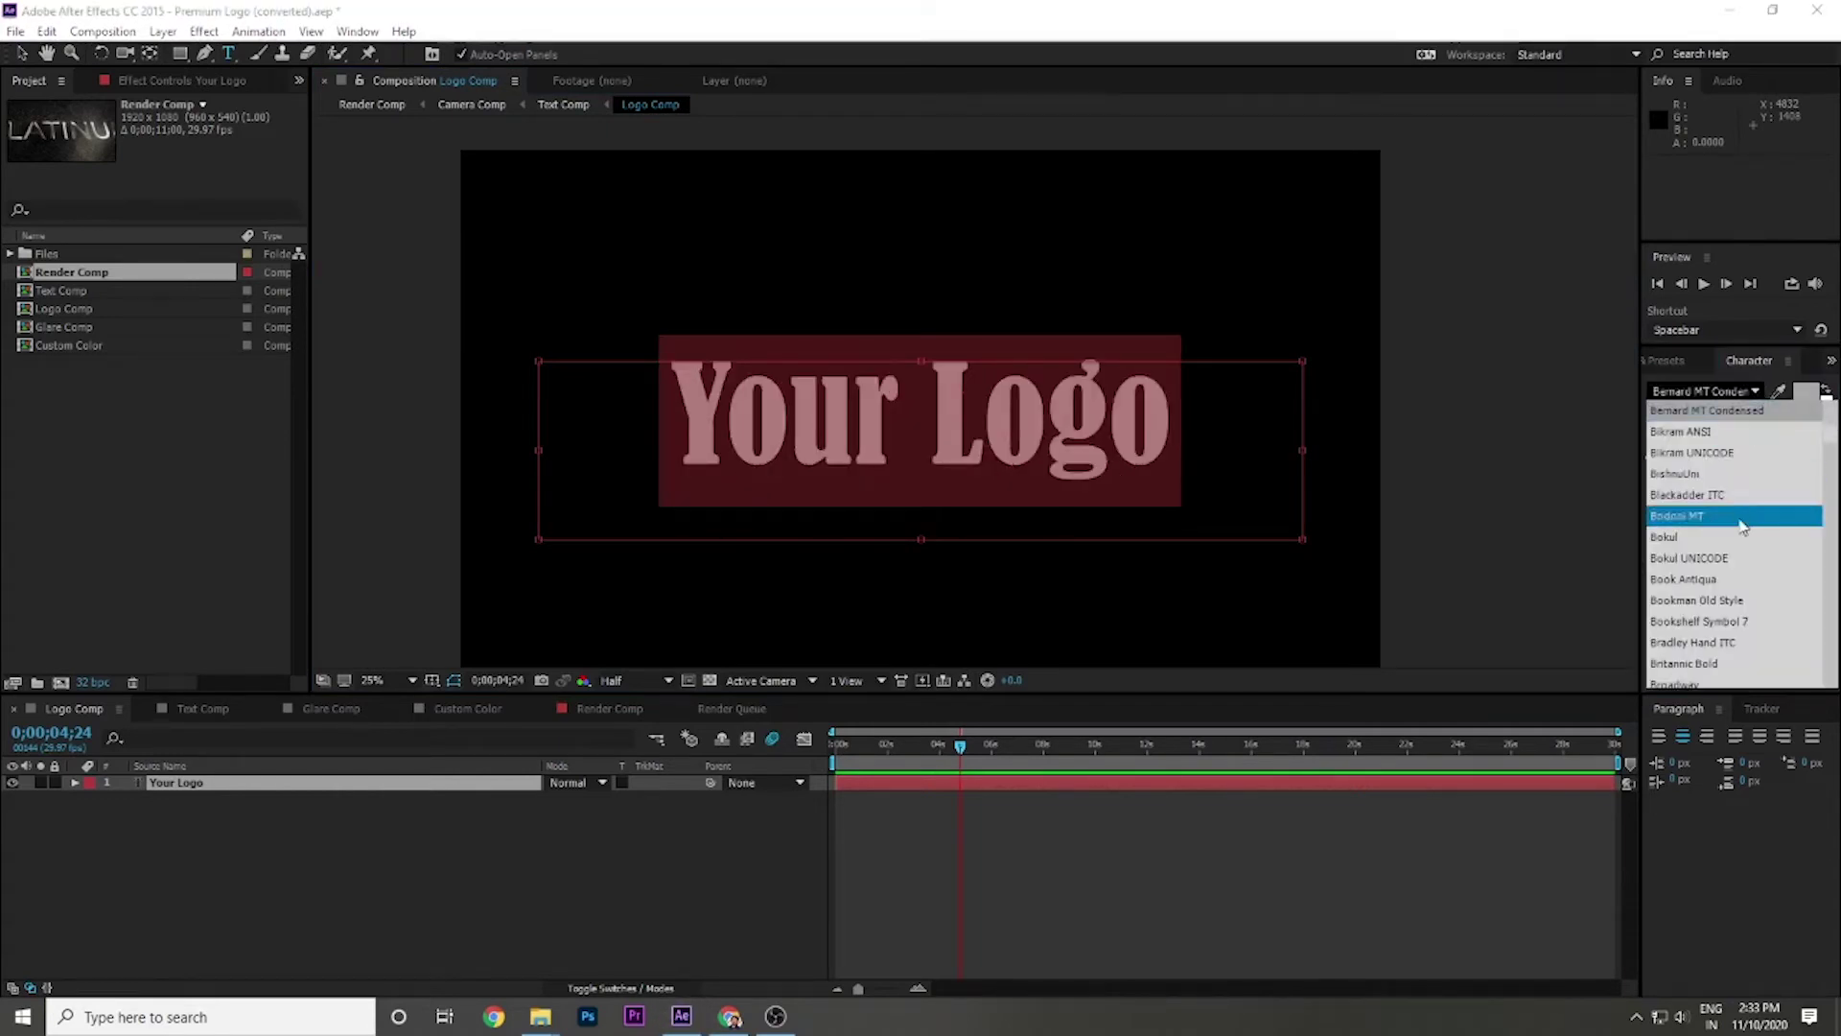
click(1720, 584)
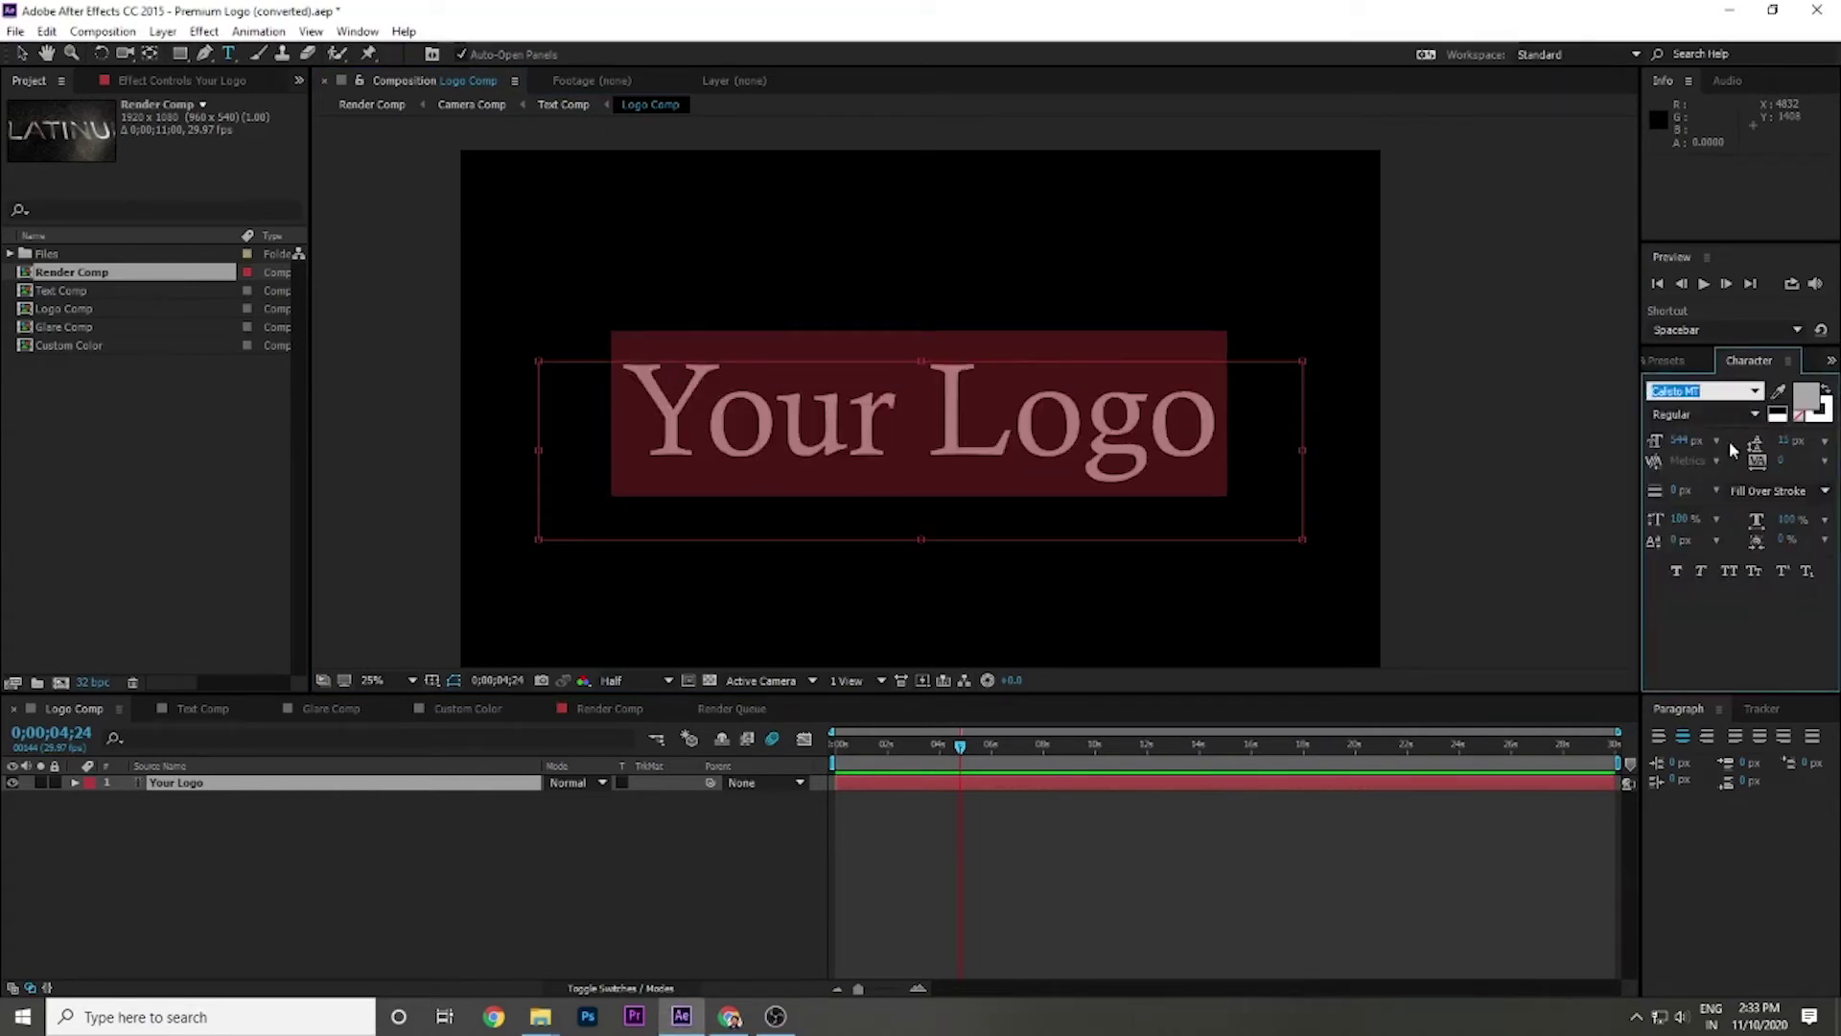
click(1755, 390)
click(1785, 570)
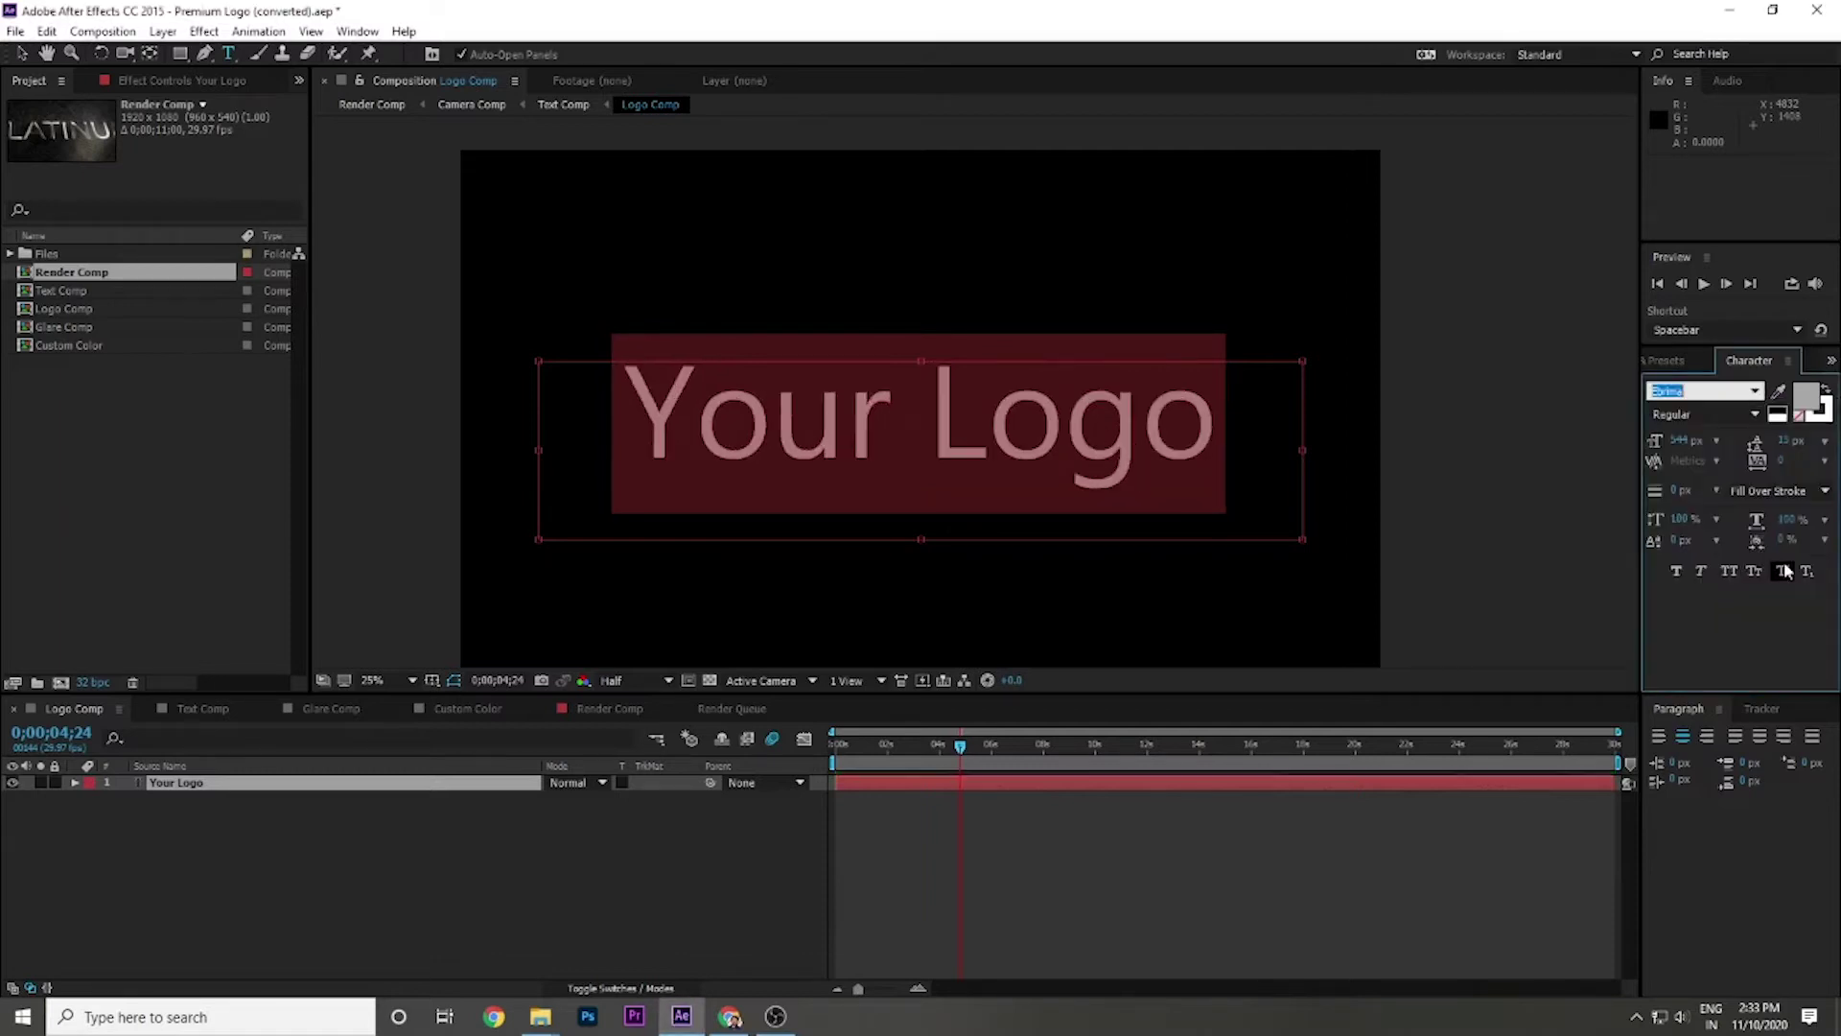
Make Your Logo Faux Bold and view it in Text Comp above PREMIUM LOGO.
click(1677, 572)
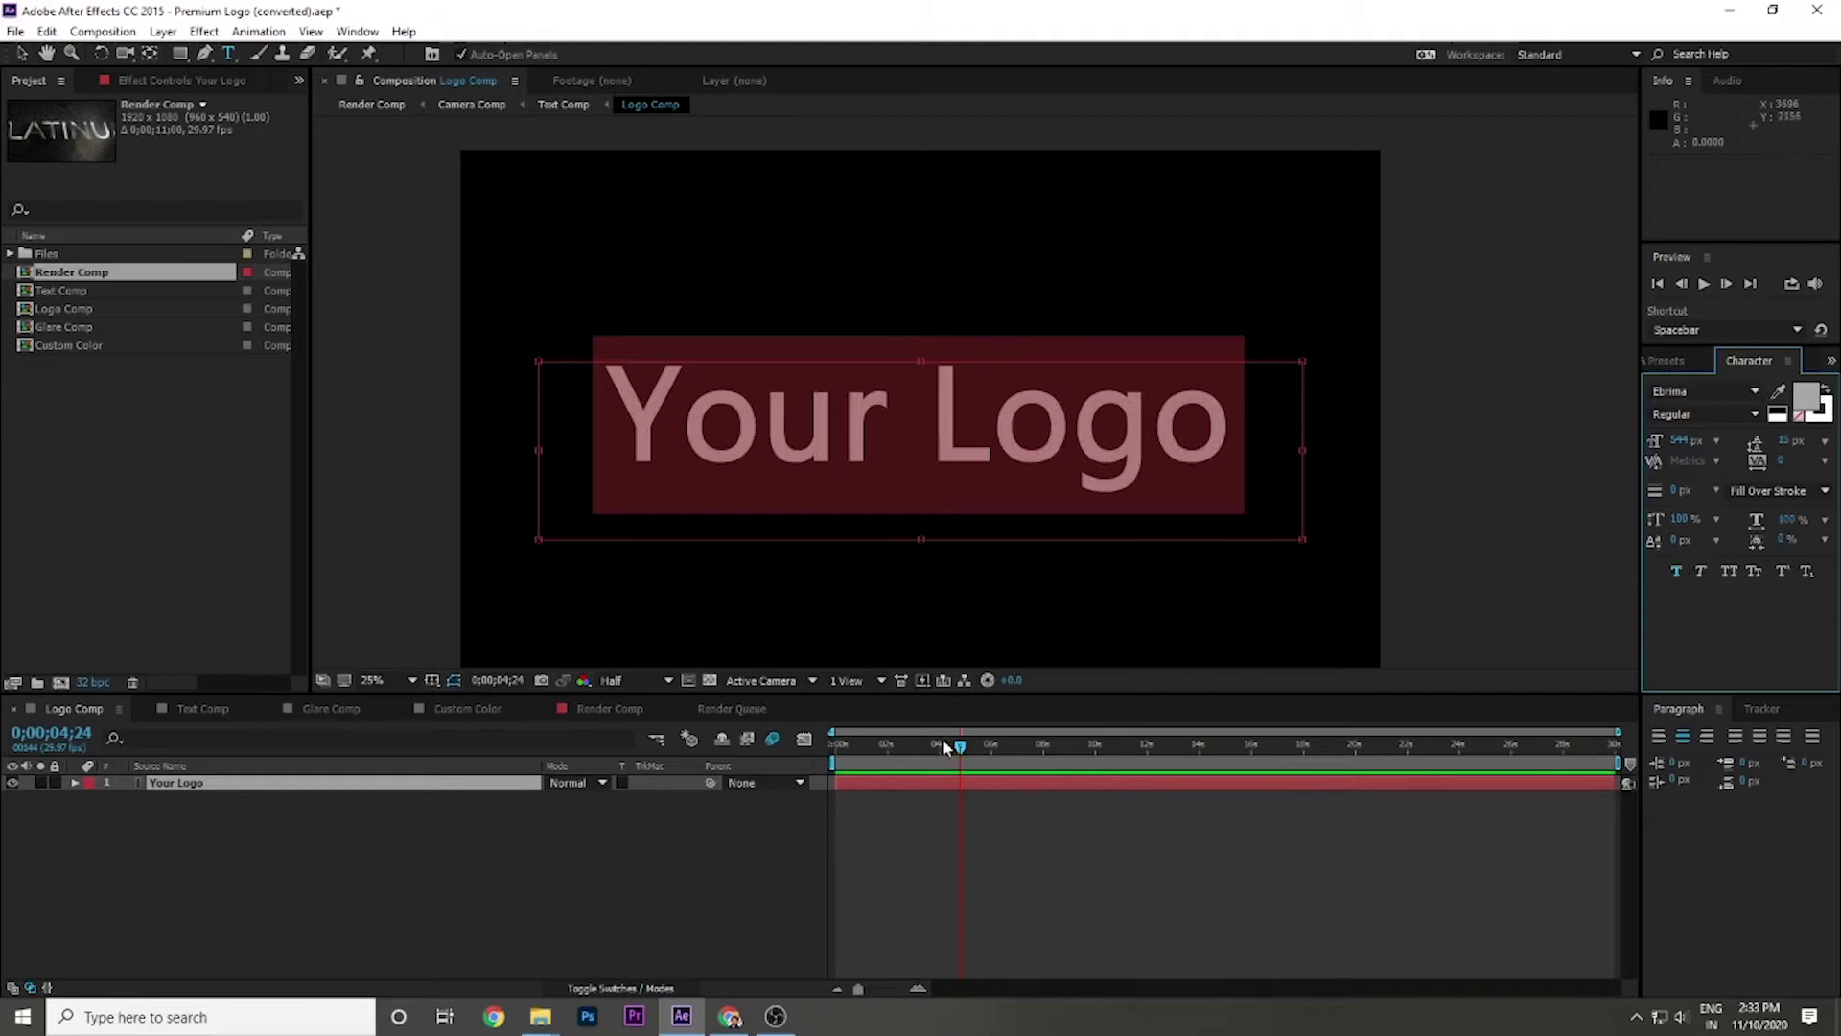
mouse_move(946, 747)
mouse_down()
mouse_move(925, 747)
mouse_move(958, 753)
mouse_up()
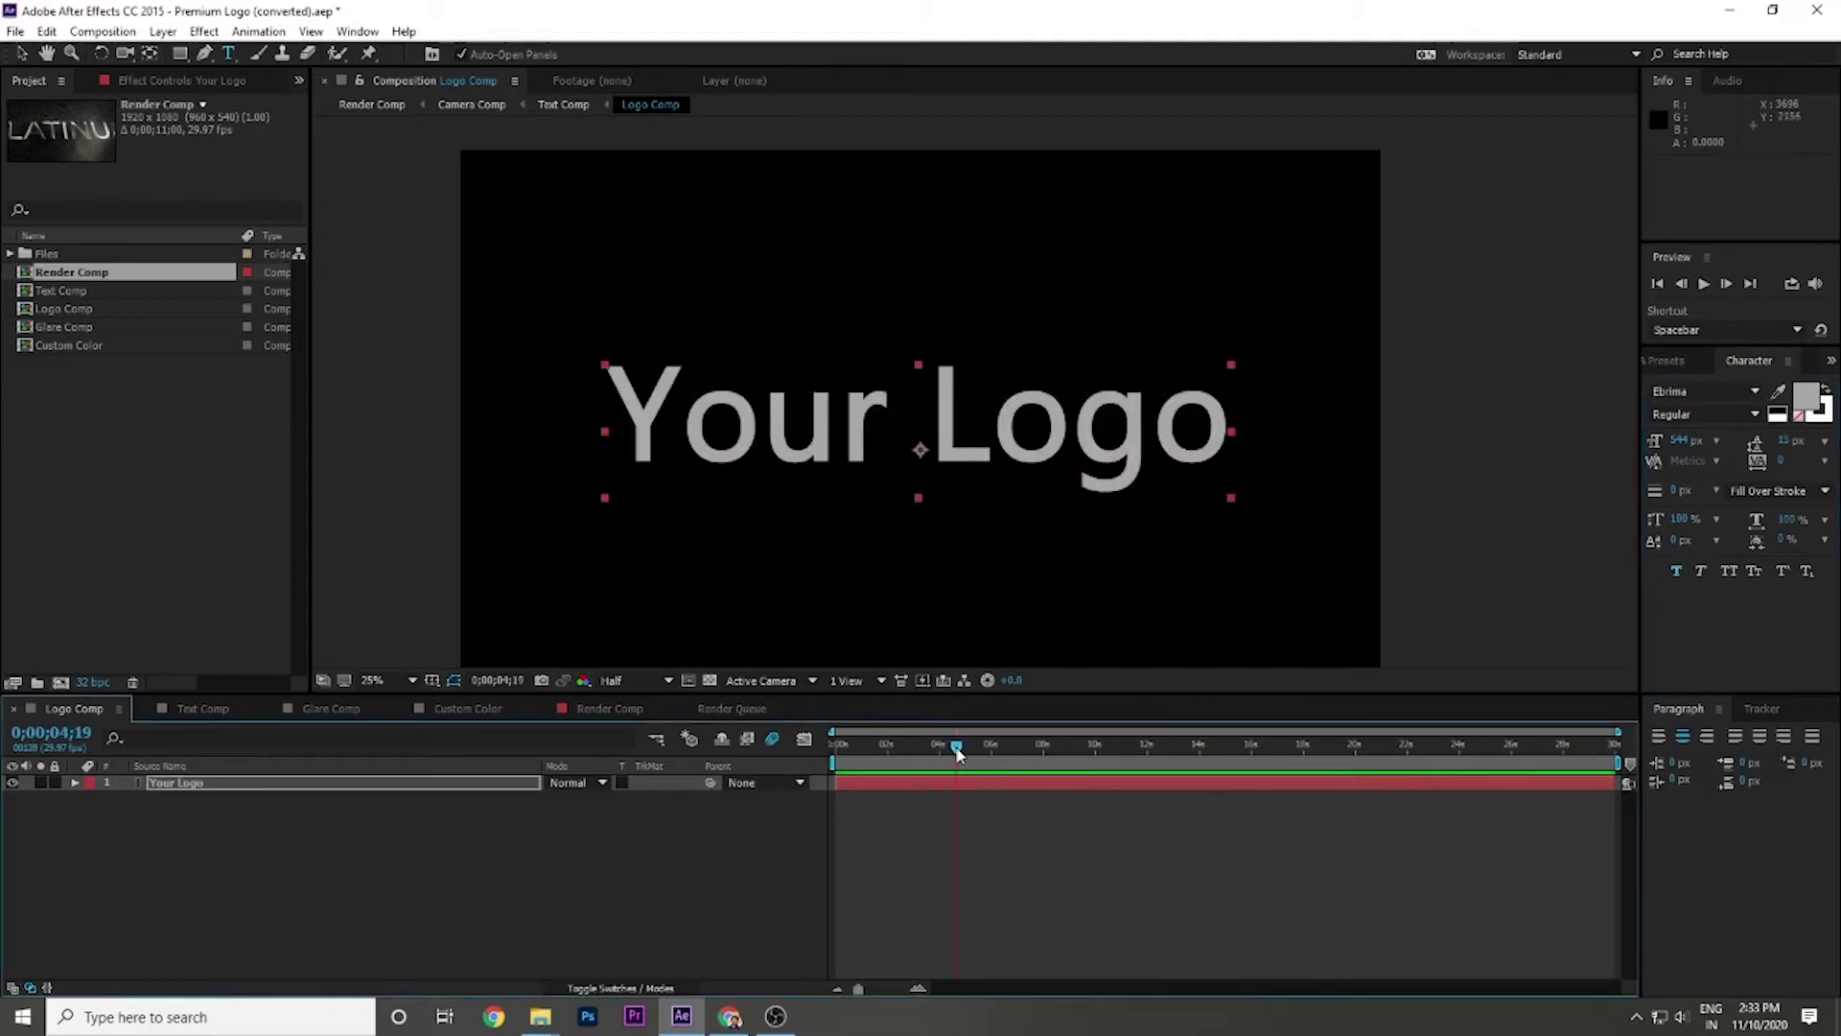
click(202, 710)
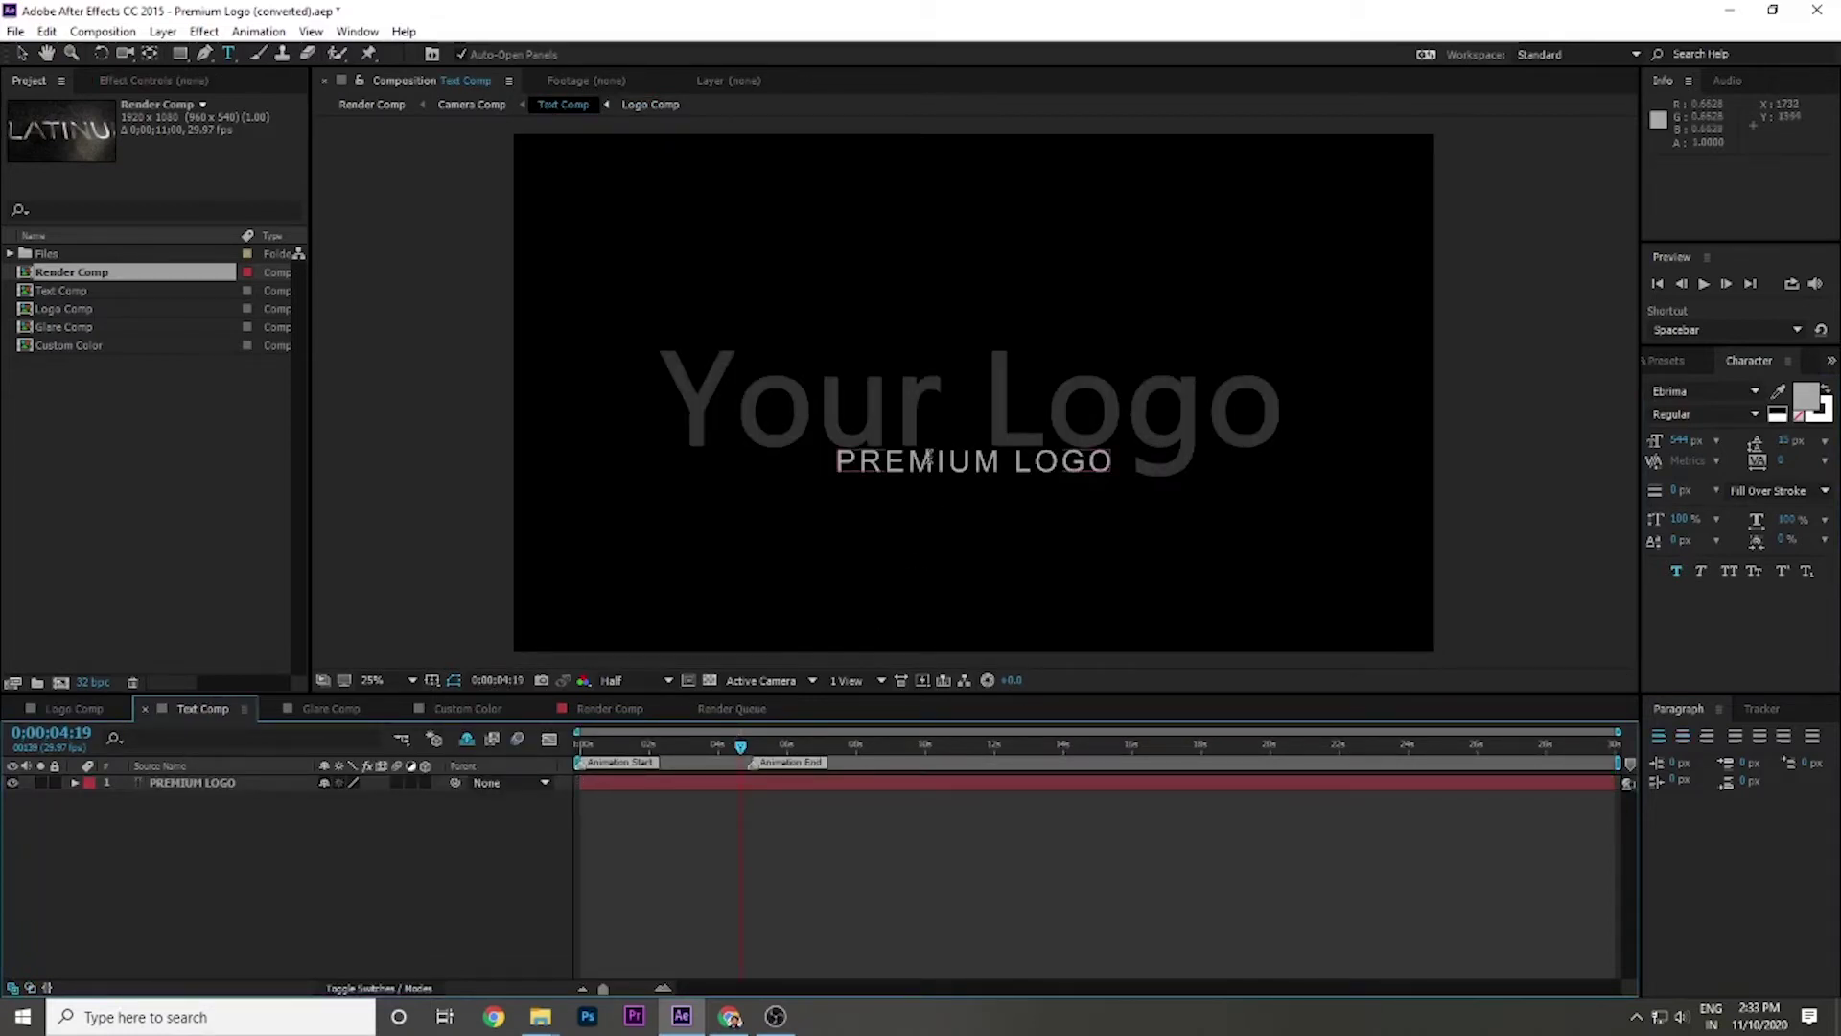
Replace the PREMIUM LOGO tagline with 'Tagline up here', then delete all of it to leave the layer empty.
click(140, 781)
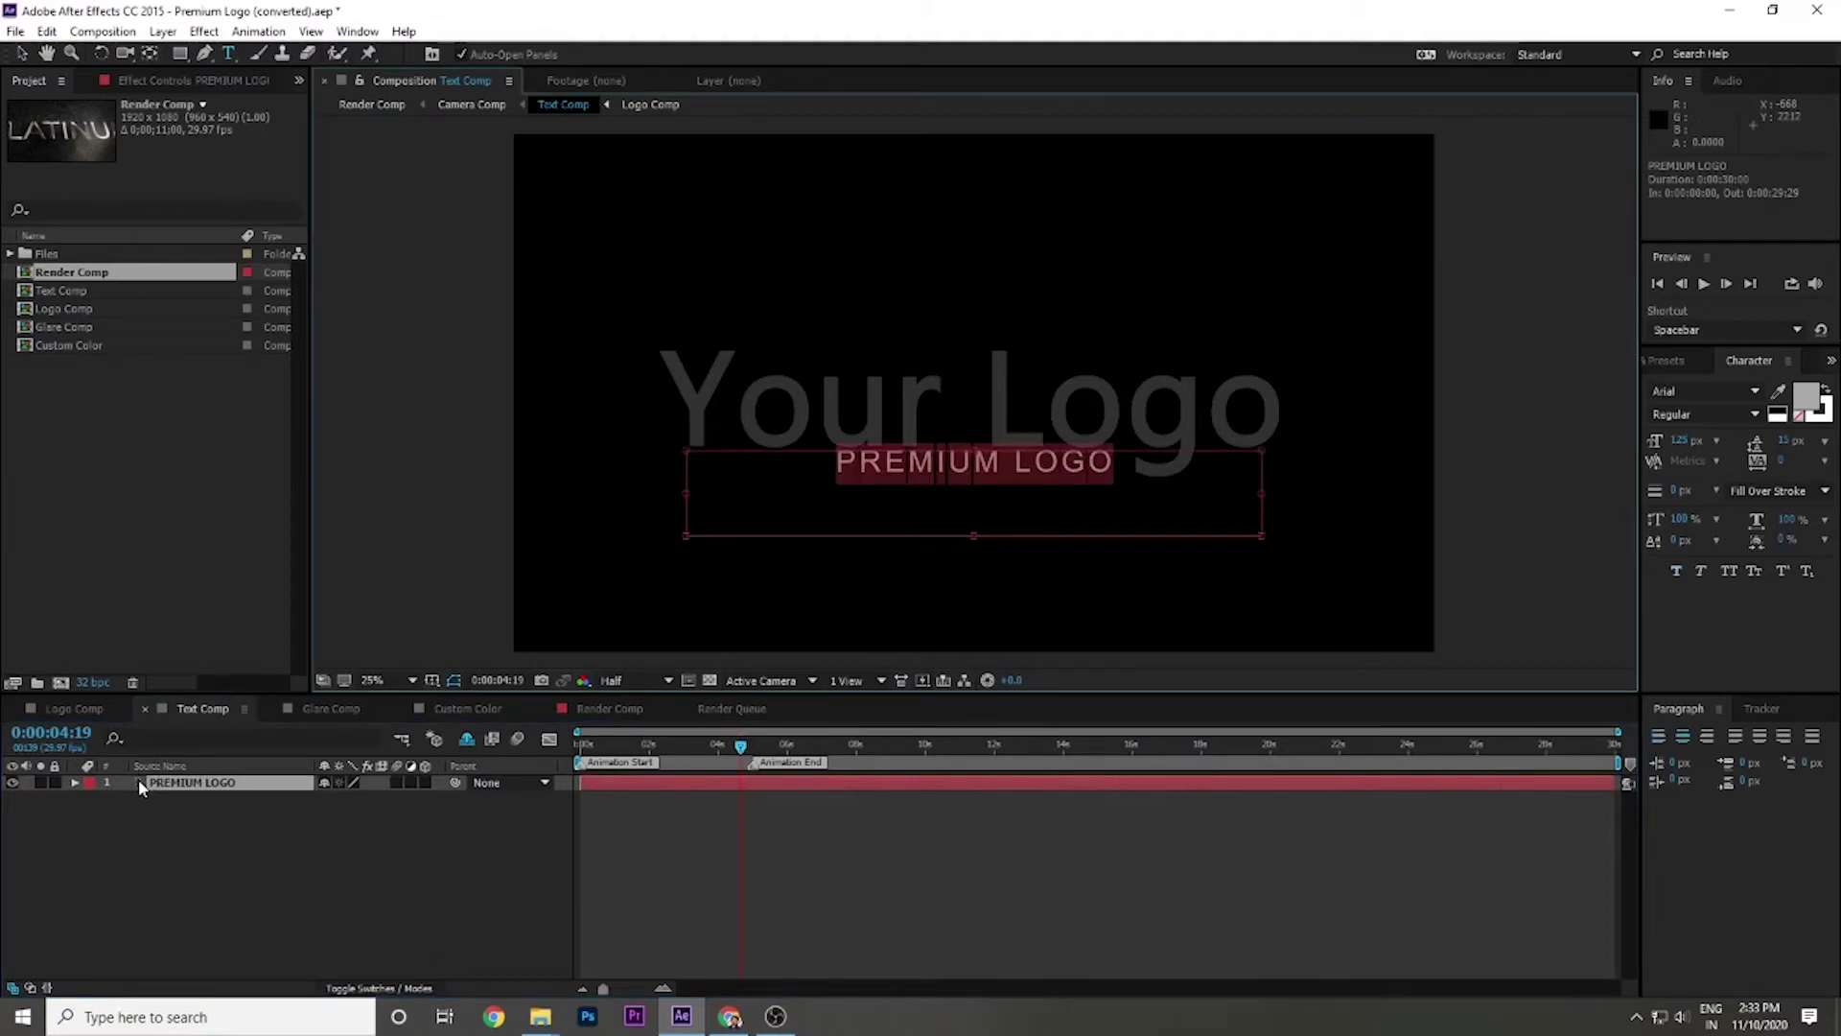
text(Tagline up)
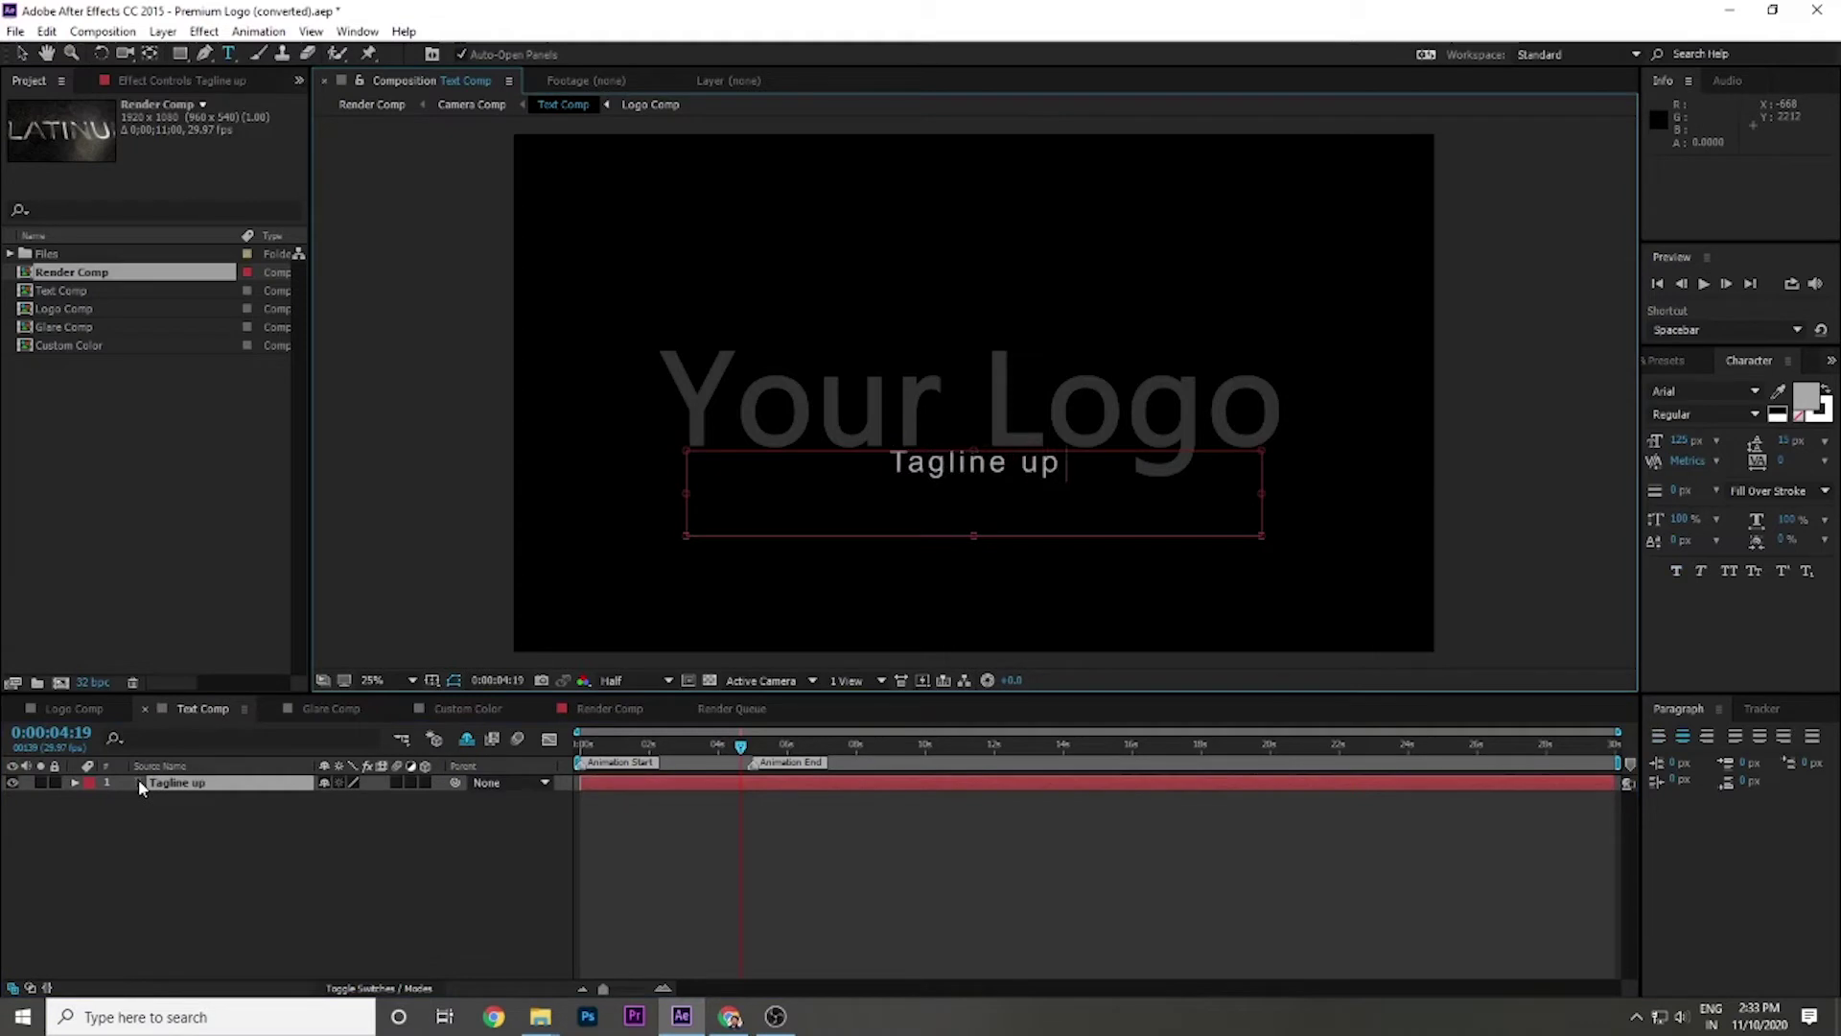
text( here)
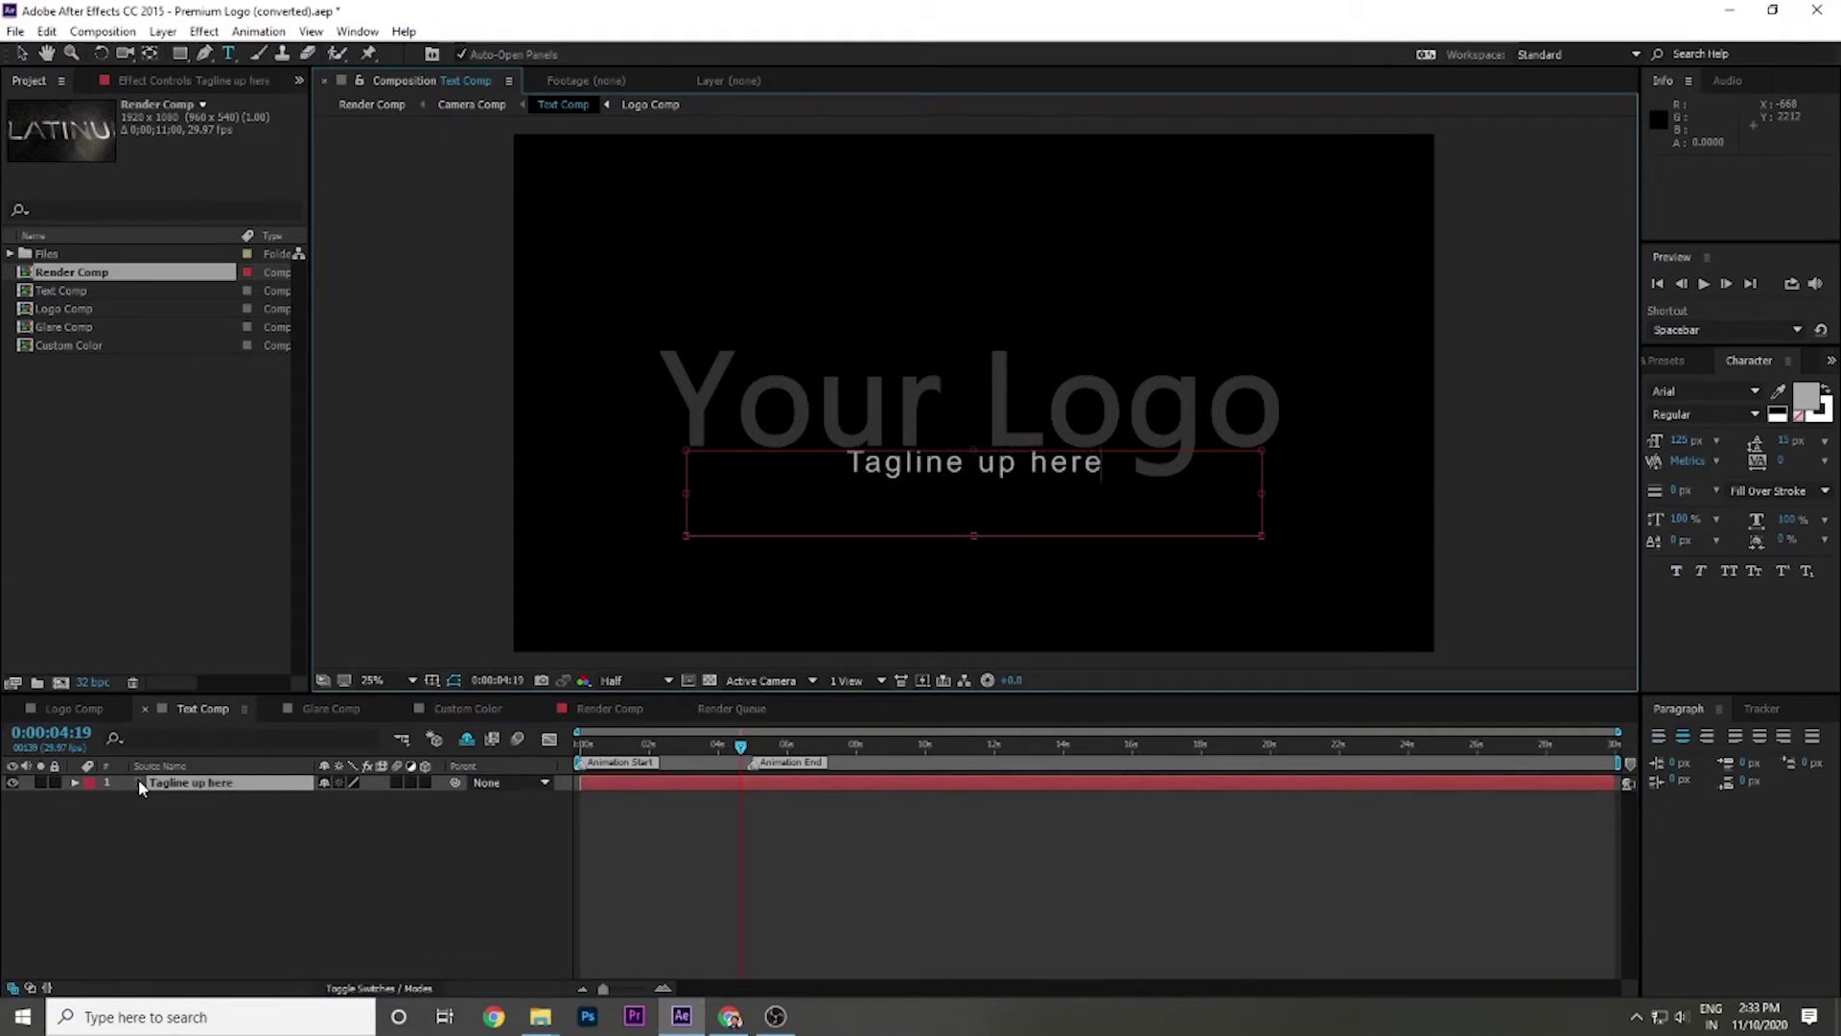
key(BackSpace)
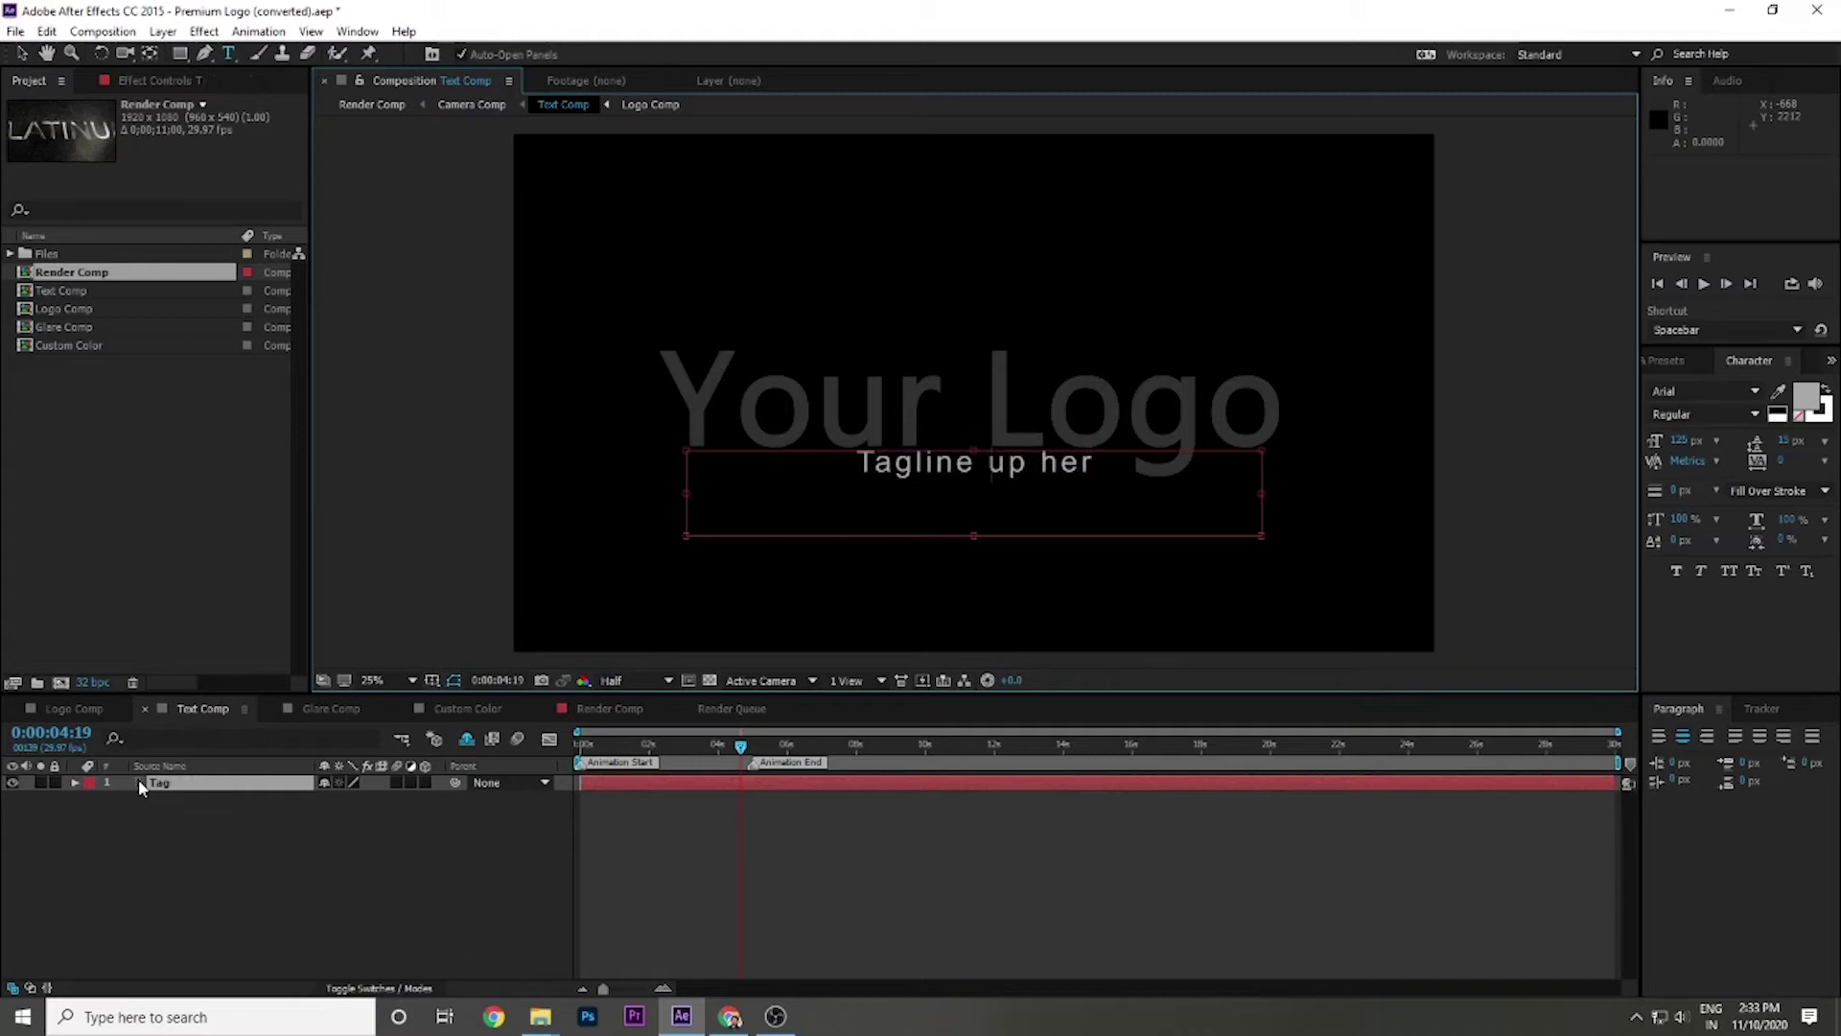
key(ctrl+a)
key(BackSpace)
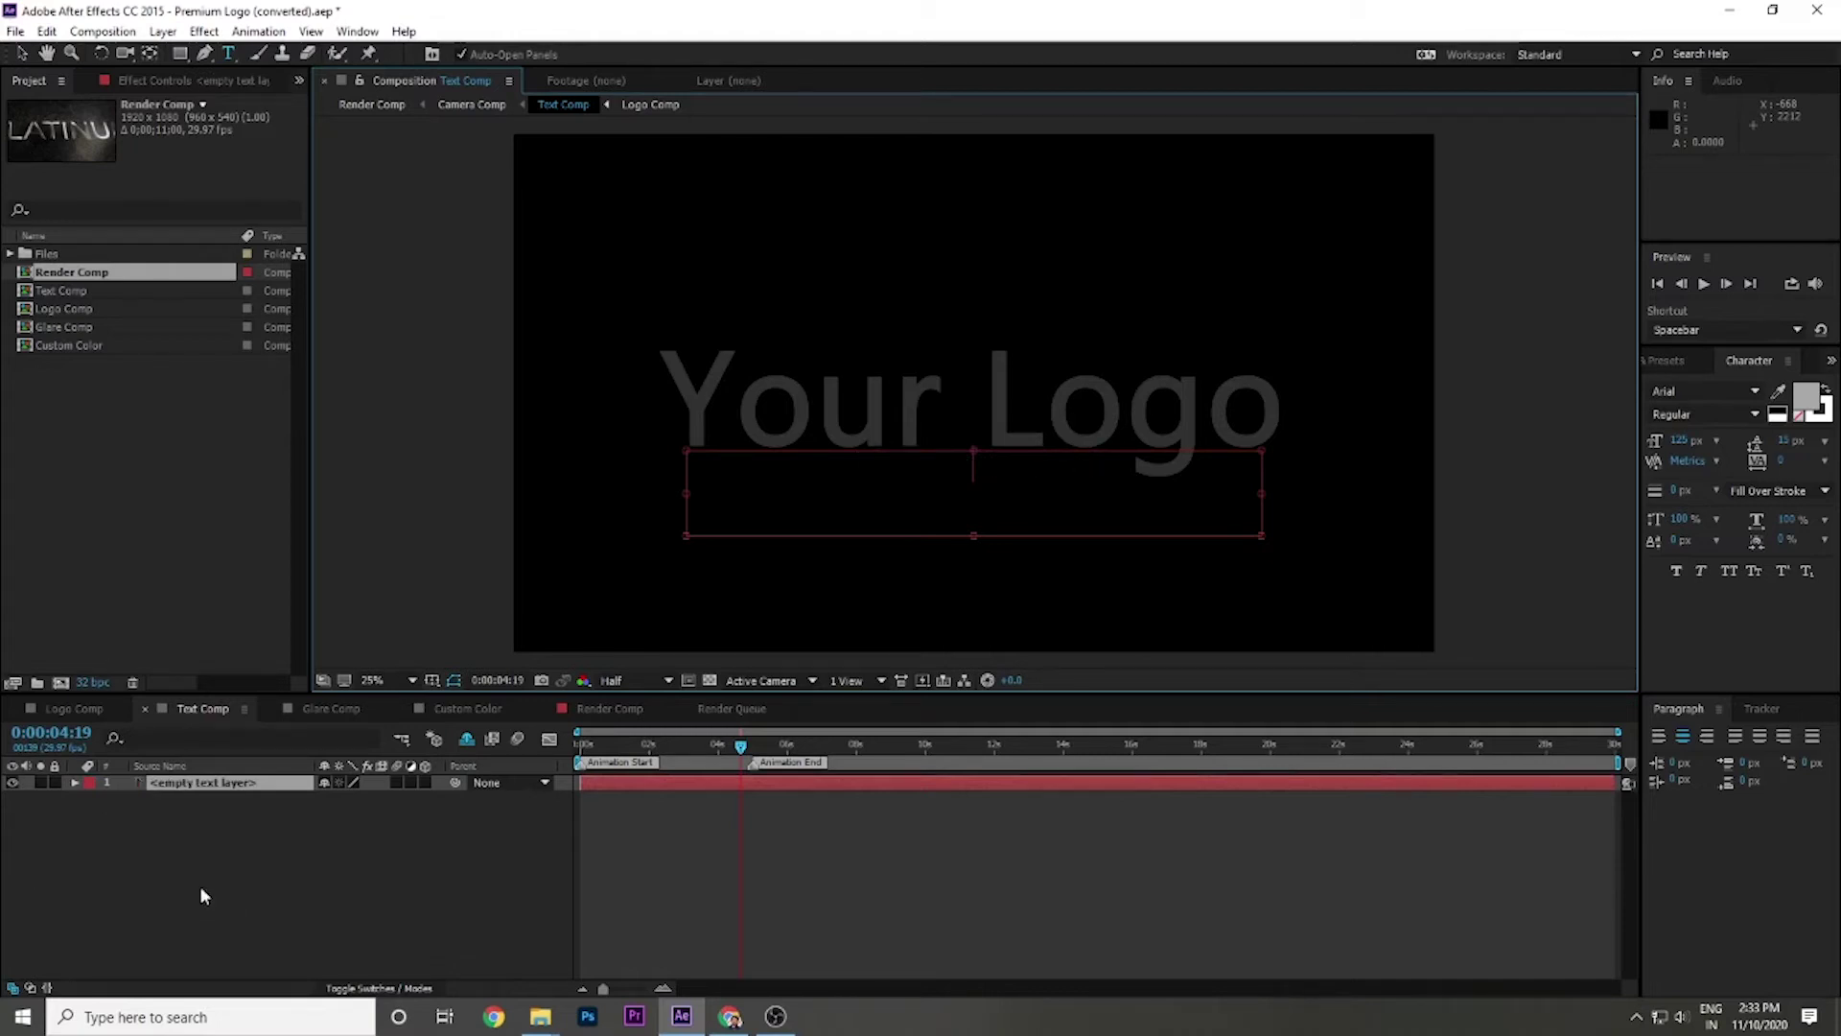
click(330, 884)
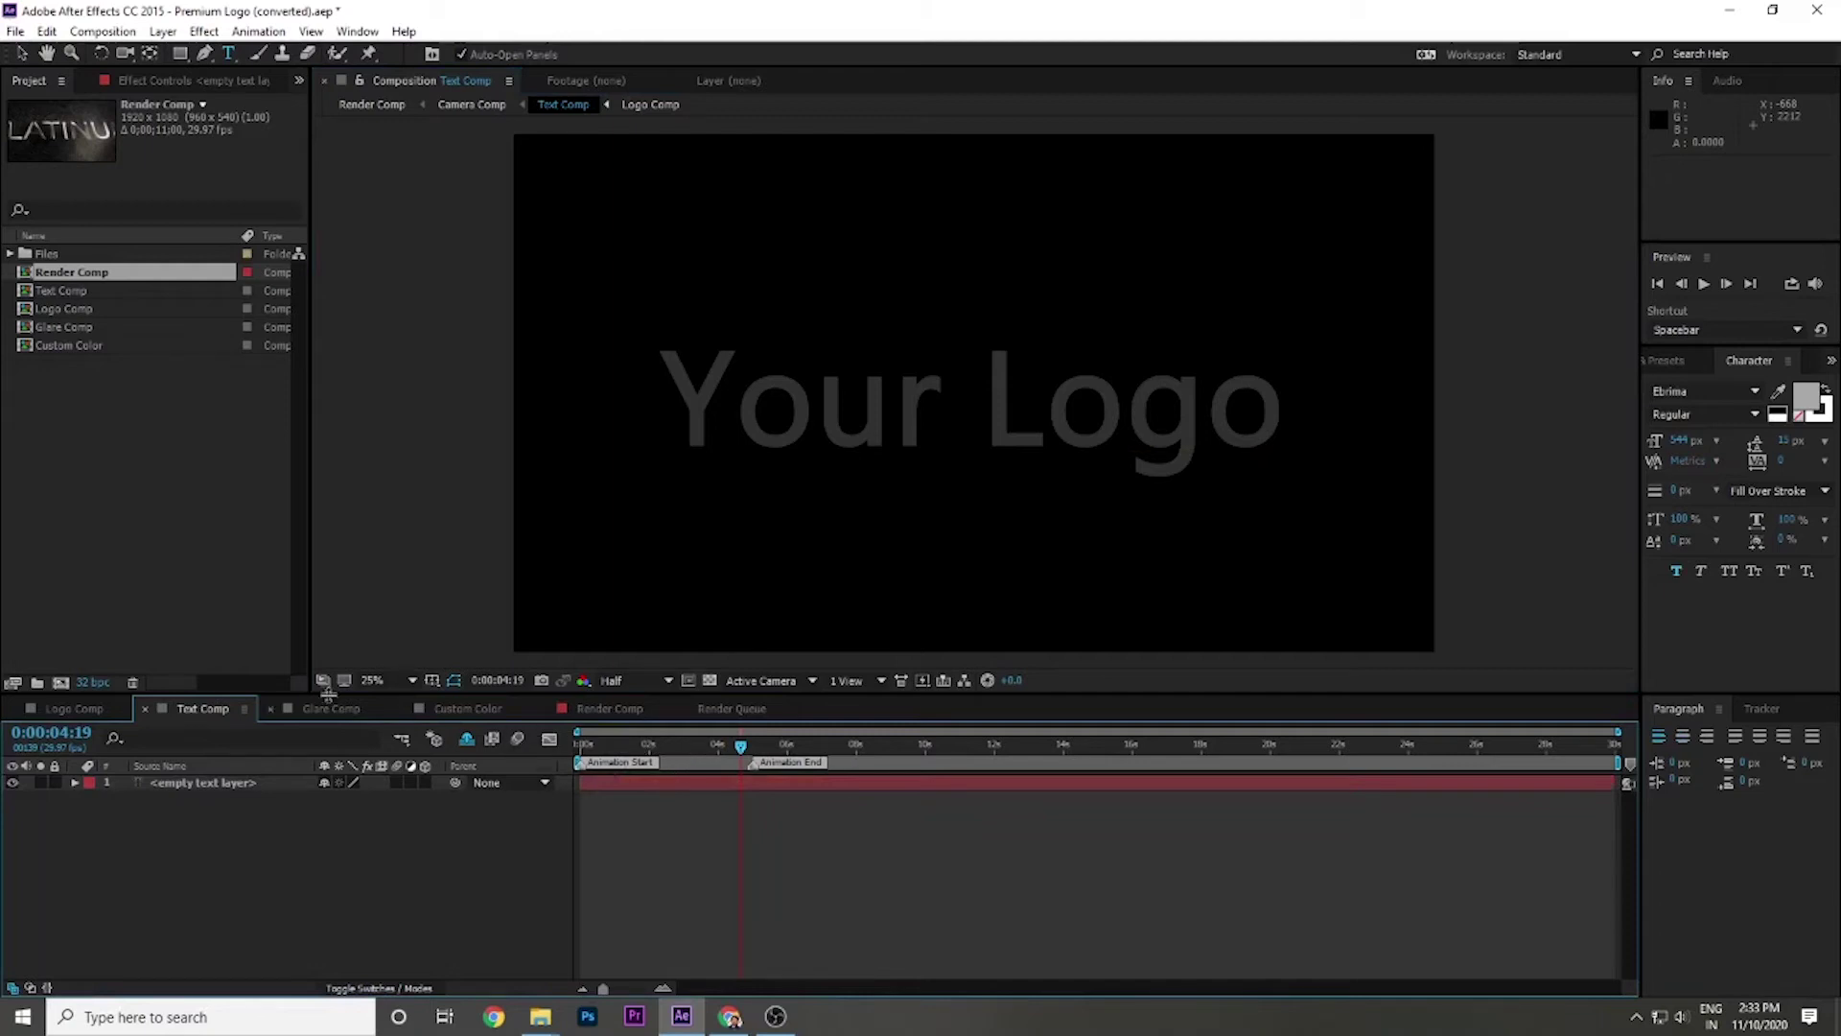
RAM-preview the Render Comp animation with Your Logo, stopping at one second, then reopen Logo Comp with no layer selected.
click(611, 710)
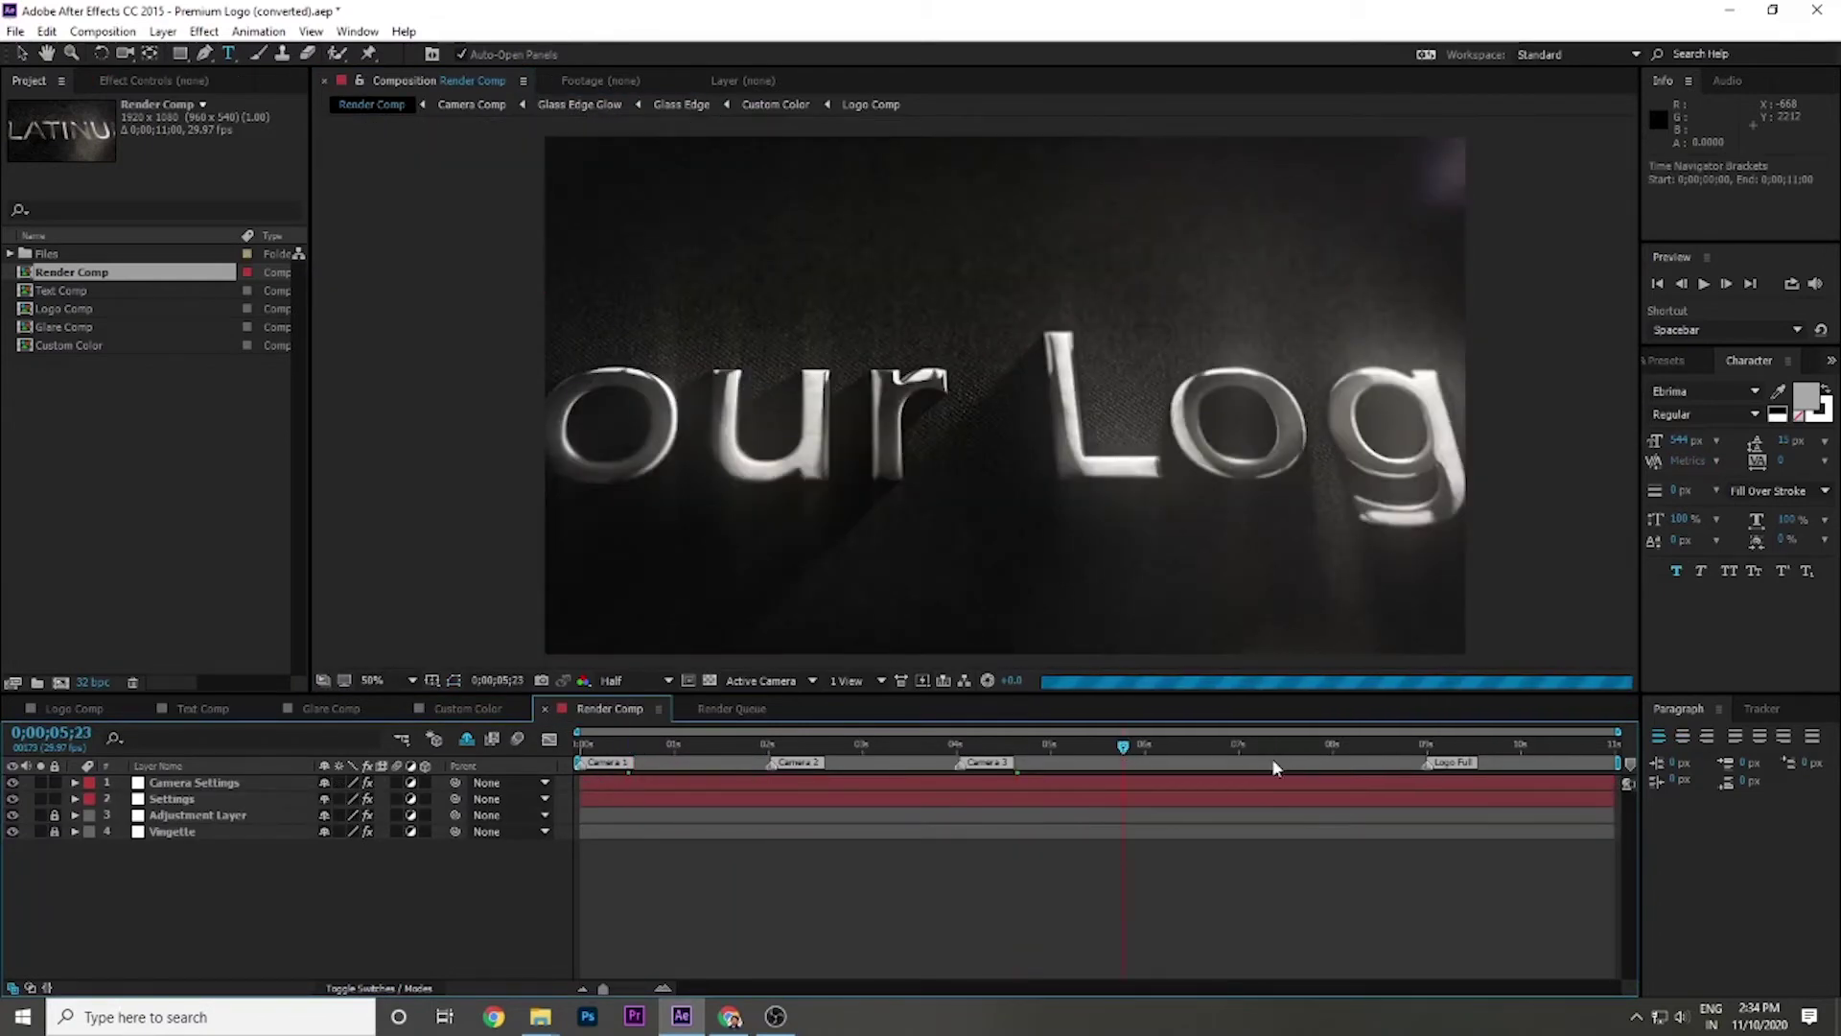
click(1302, 742)
key(space)
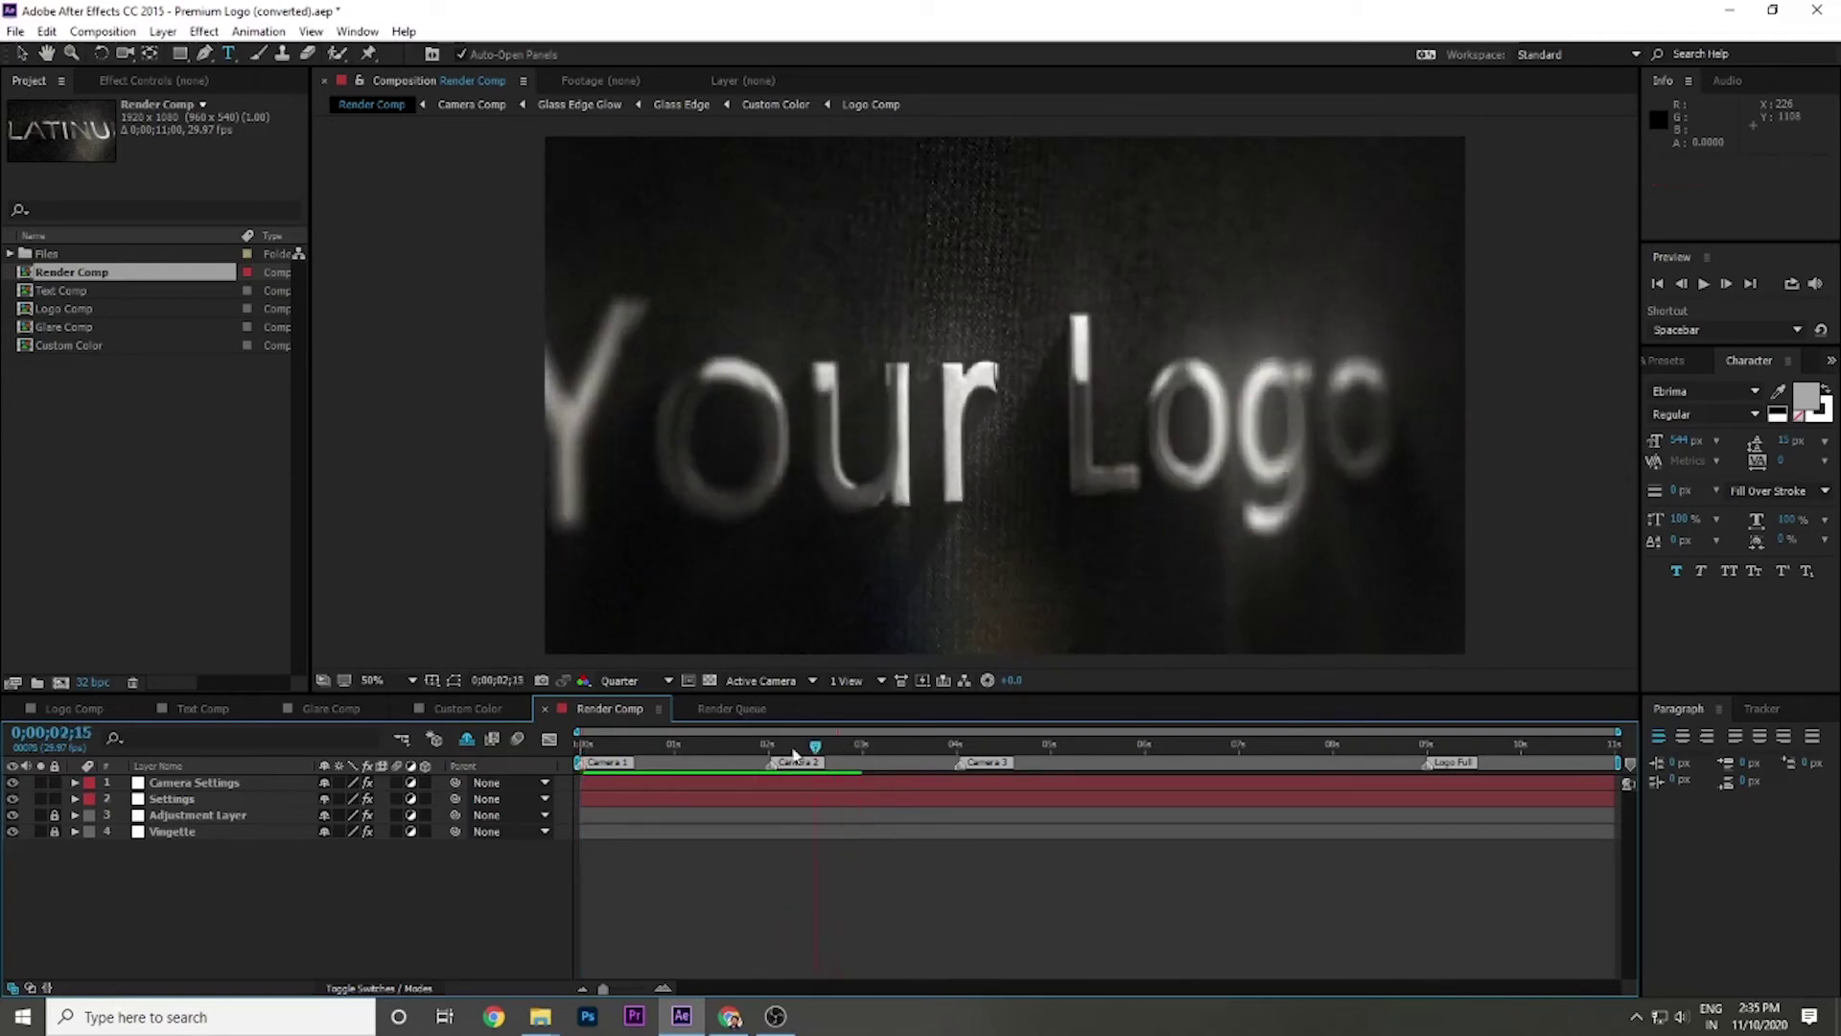
click(674, 744)
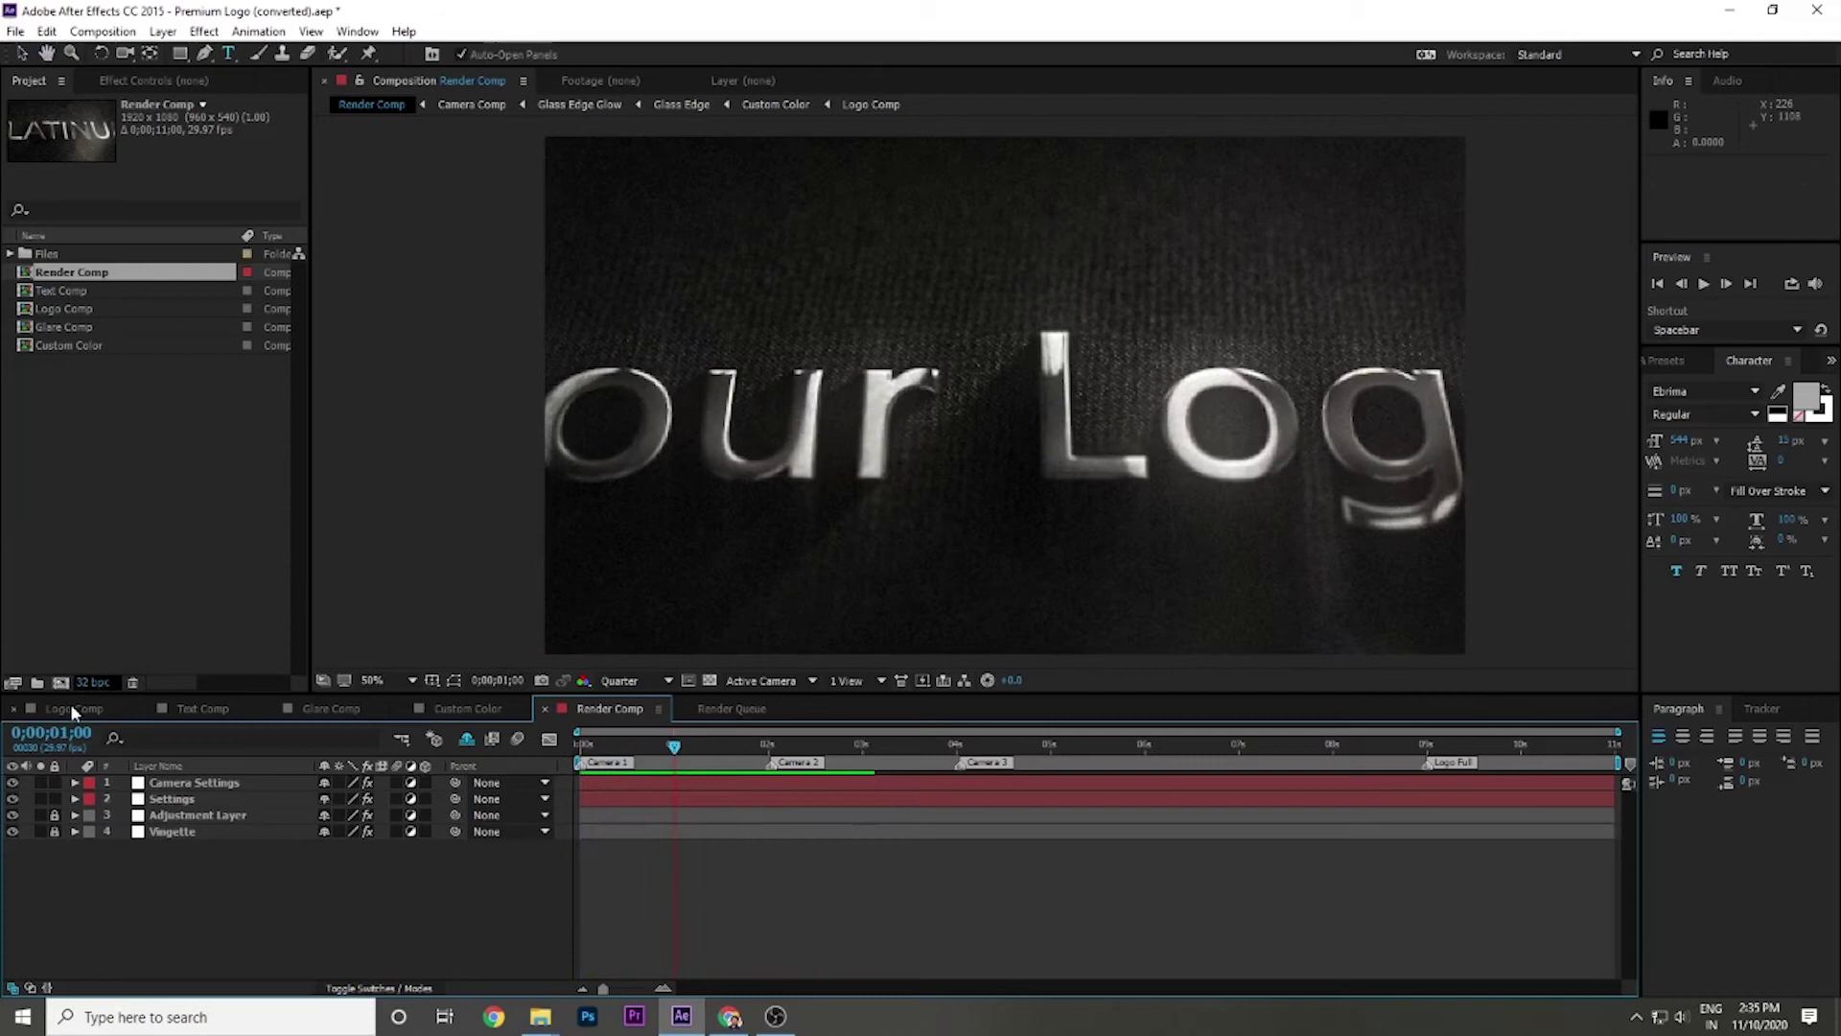
click(71, 706)
click(221, 836)
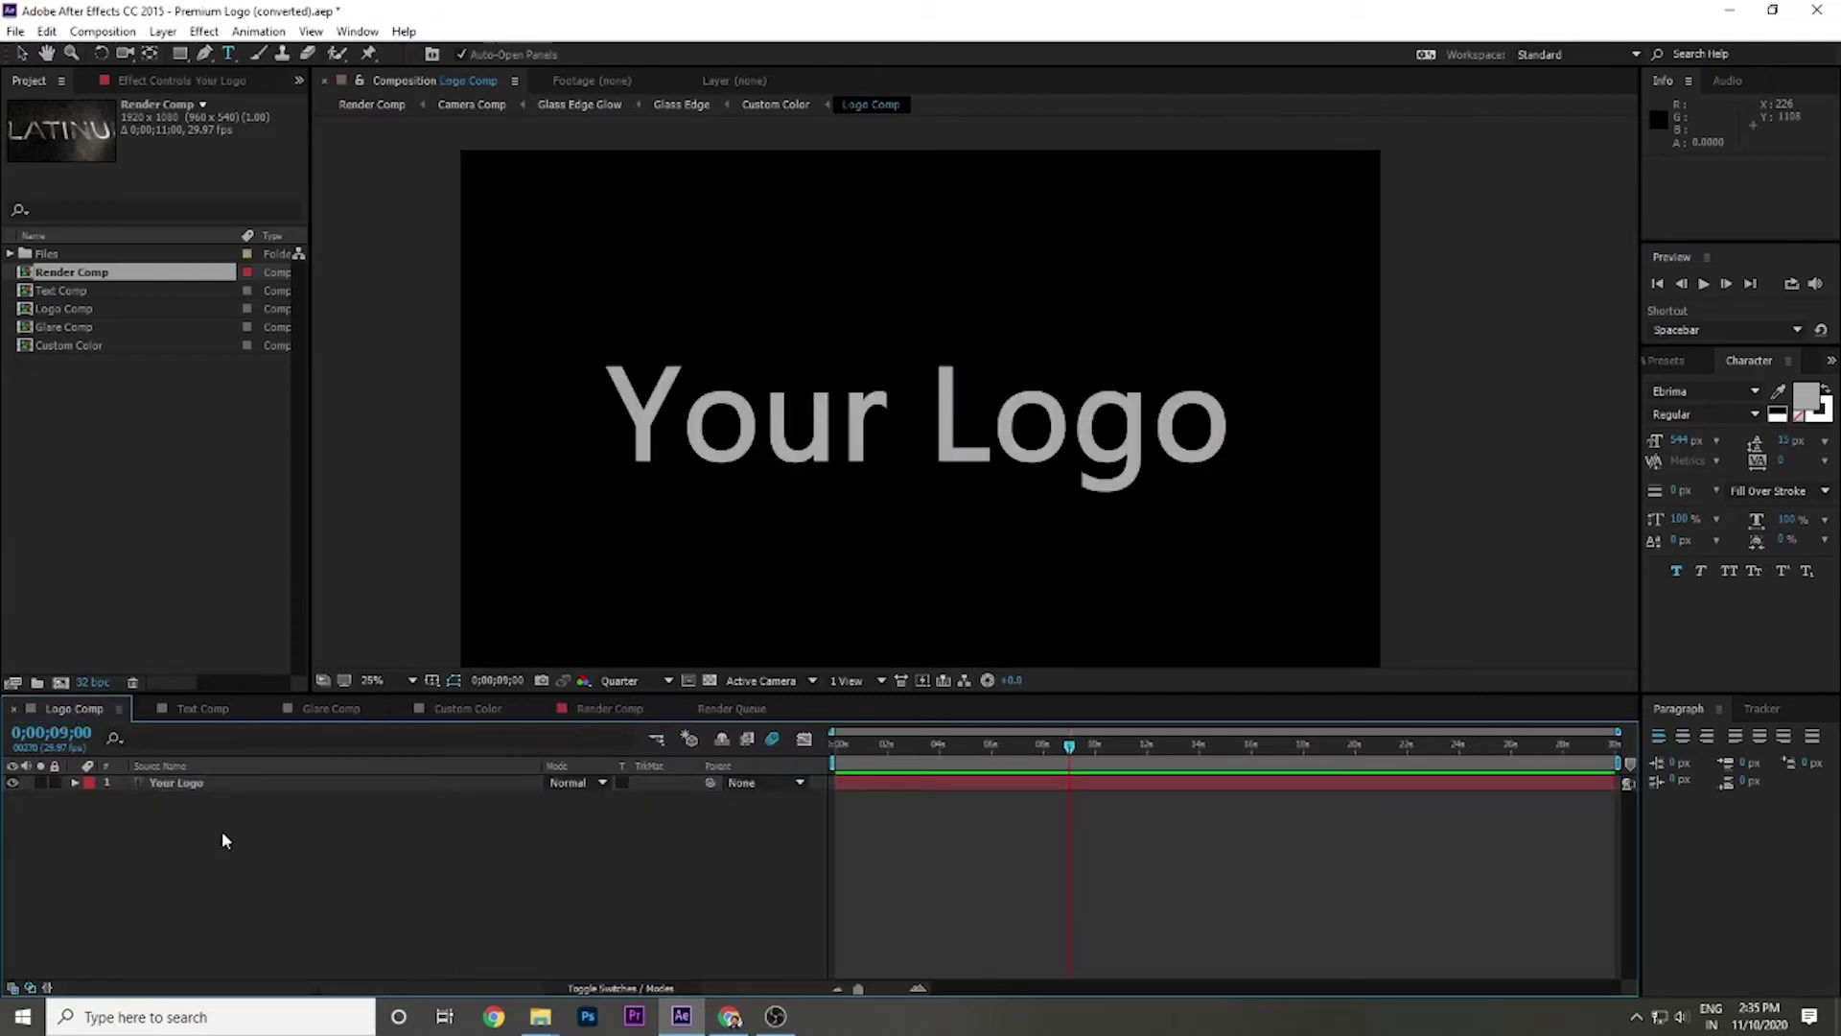
Import the LifeBehindLens black gradient PNG into the project.
double_click(126, 501)
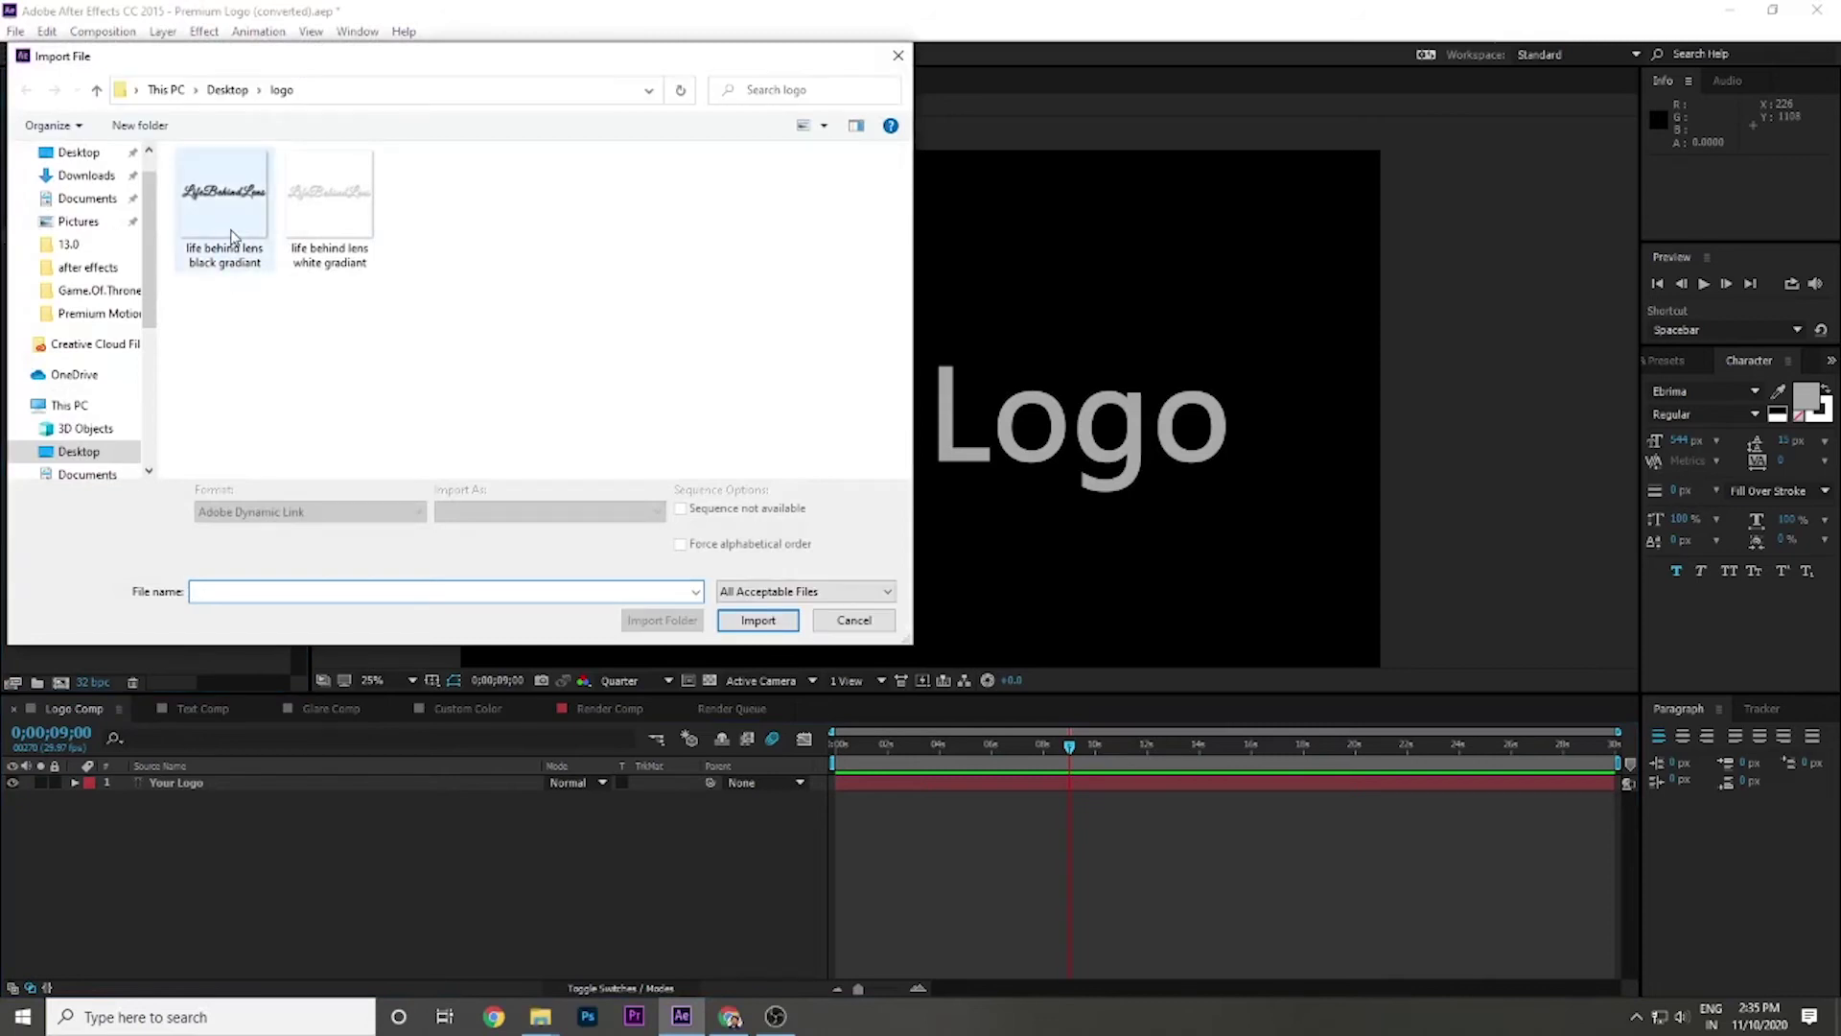
click(303, 236)
click(205, 251)
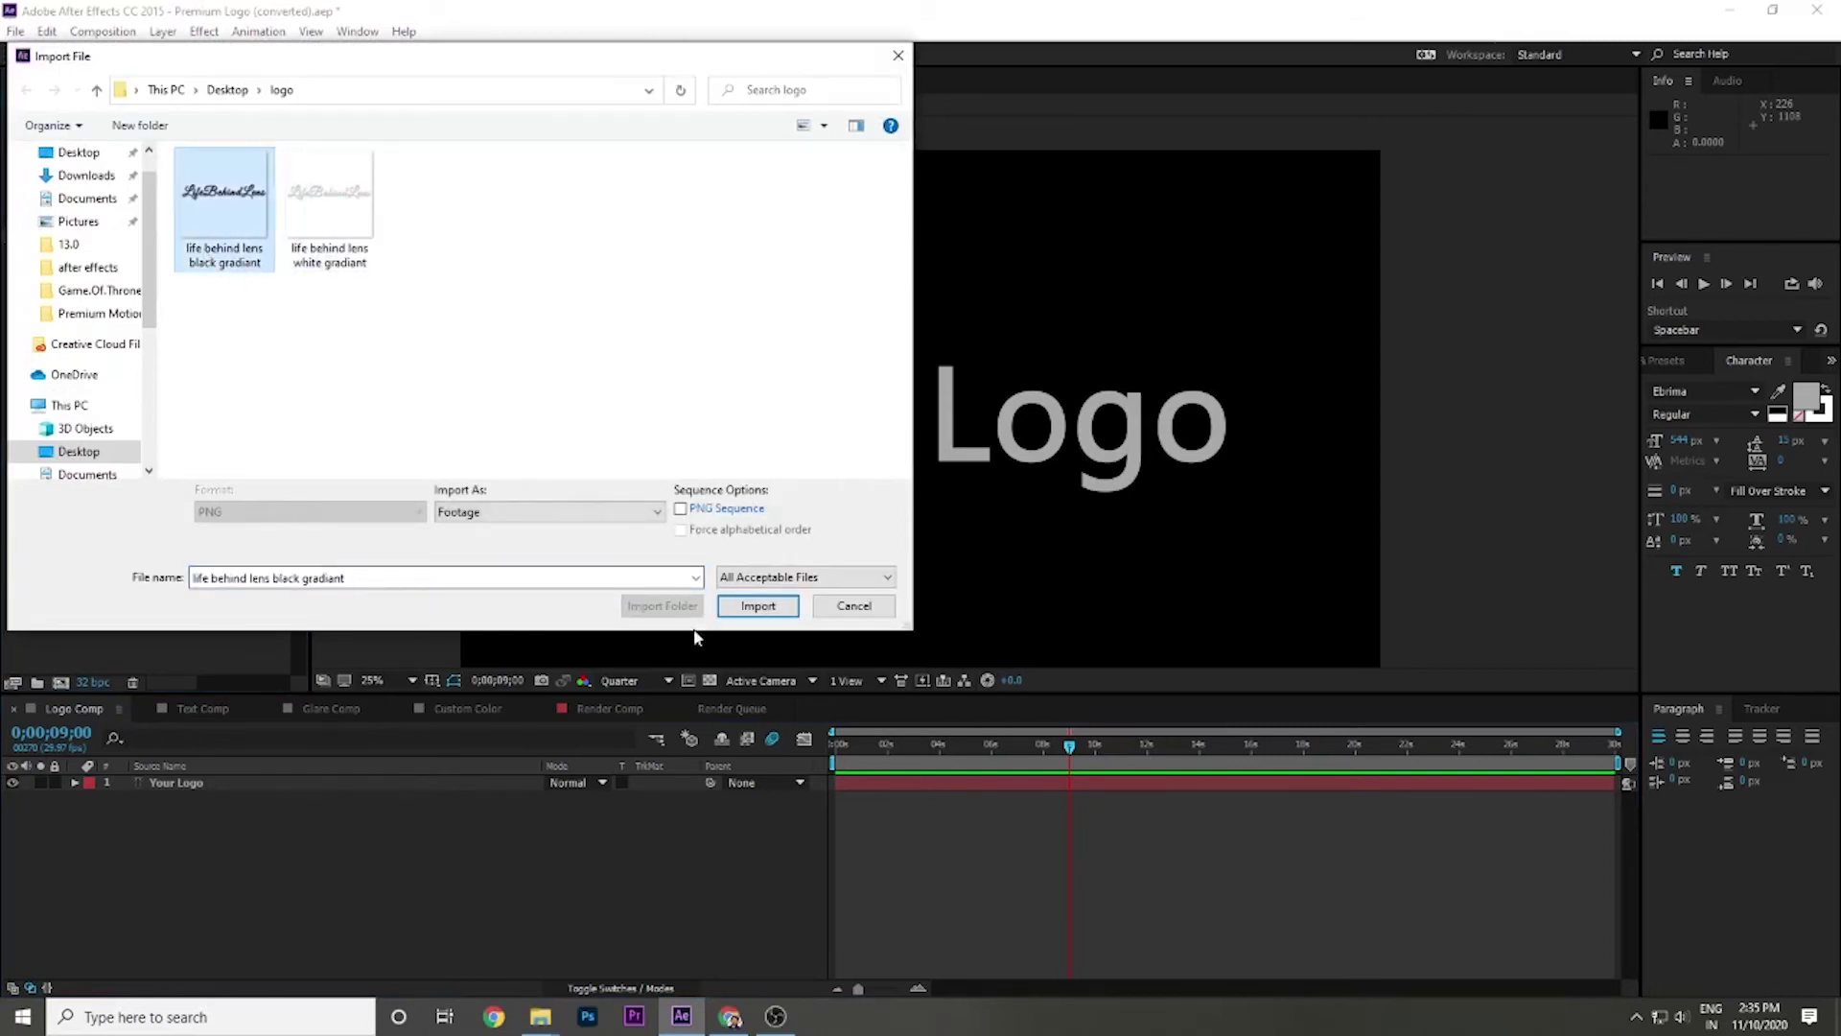
click(758, 605)
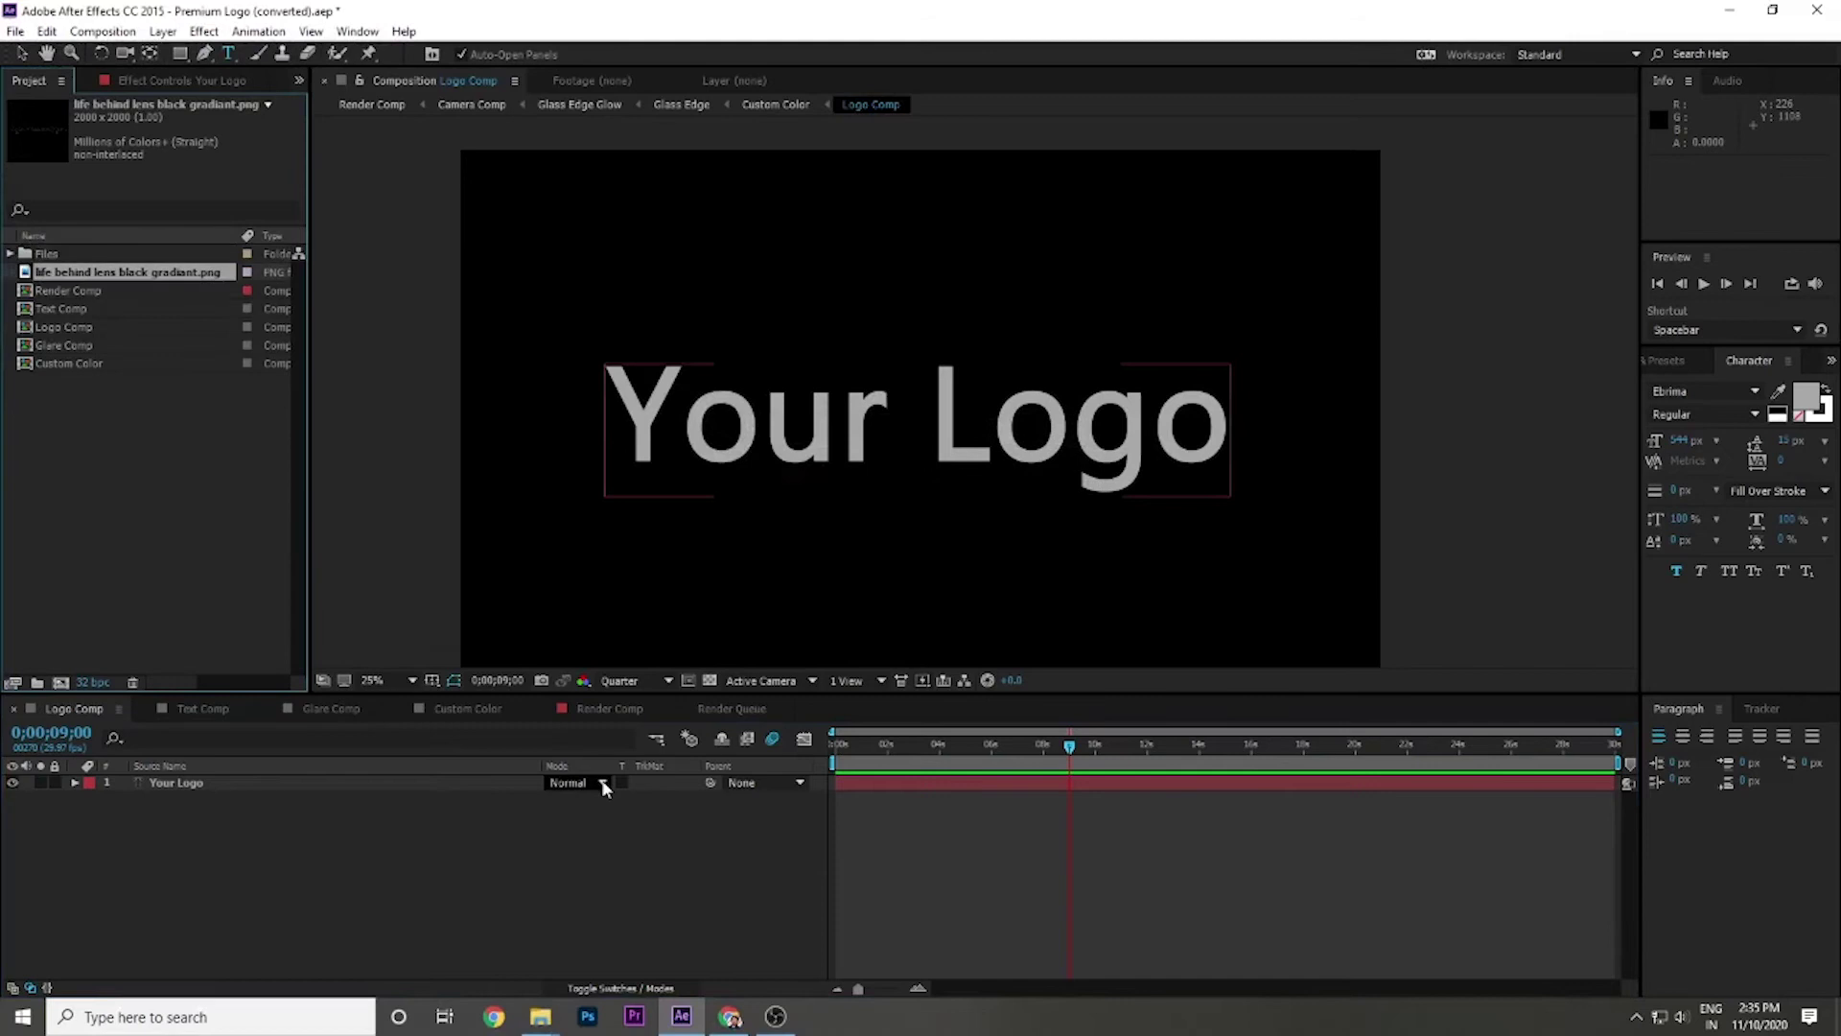
Place the PNG in Logo Comp, hide the Your Logo layer, enlarge the logo, and view Render Comp.
drag(111, 278, 72, 854)
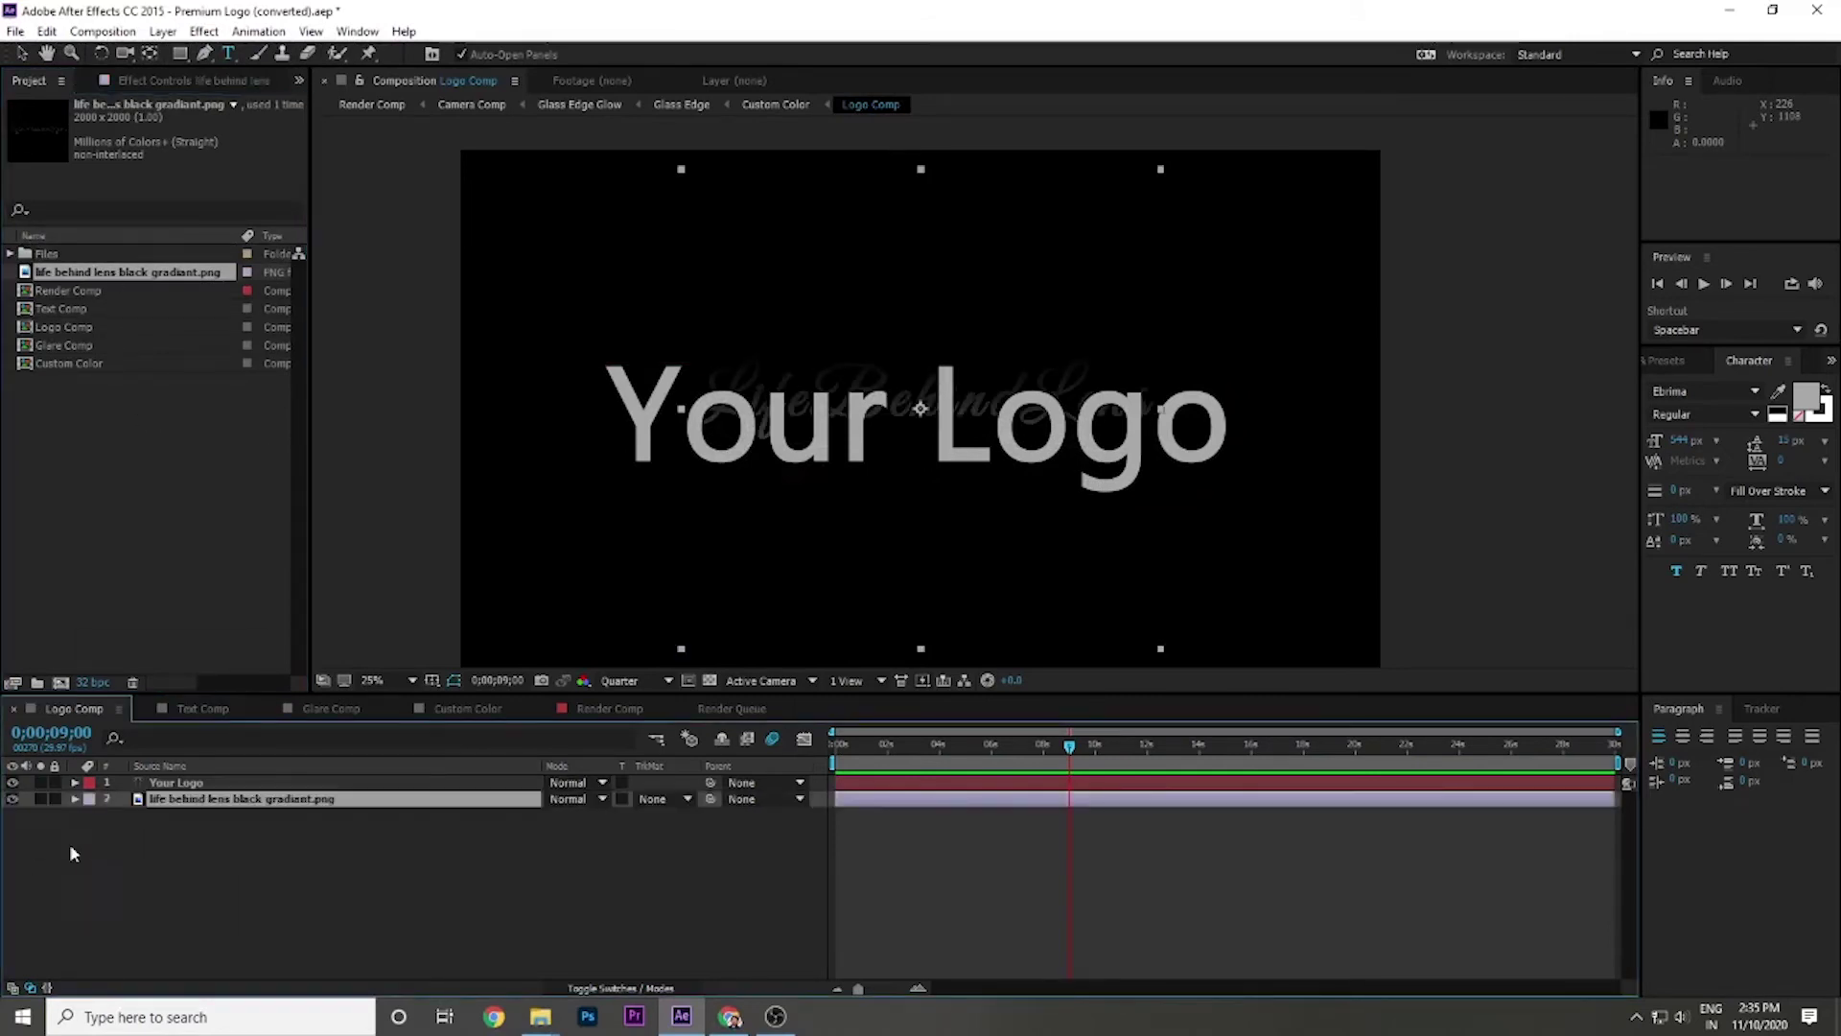
click(16, 784)
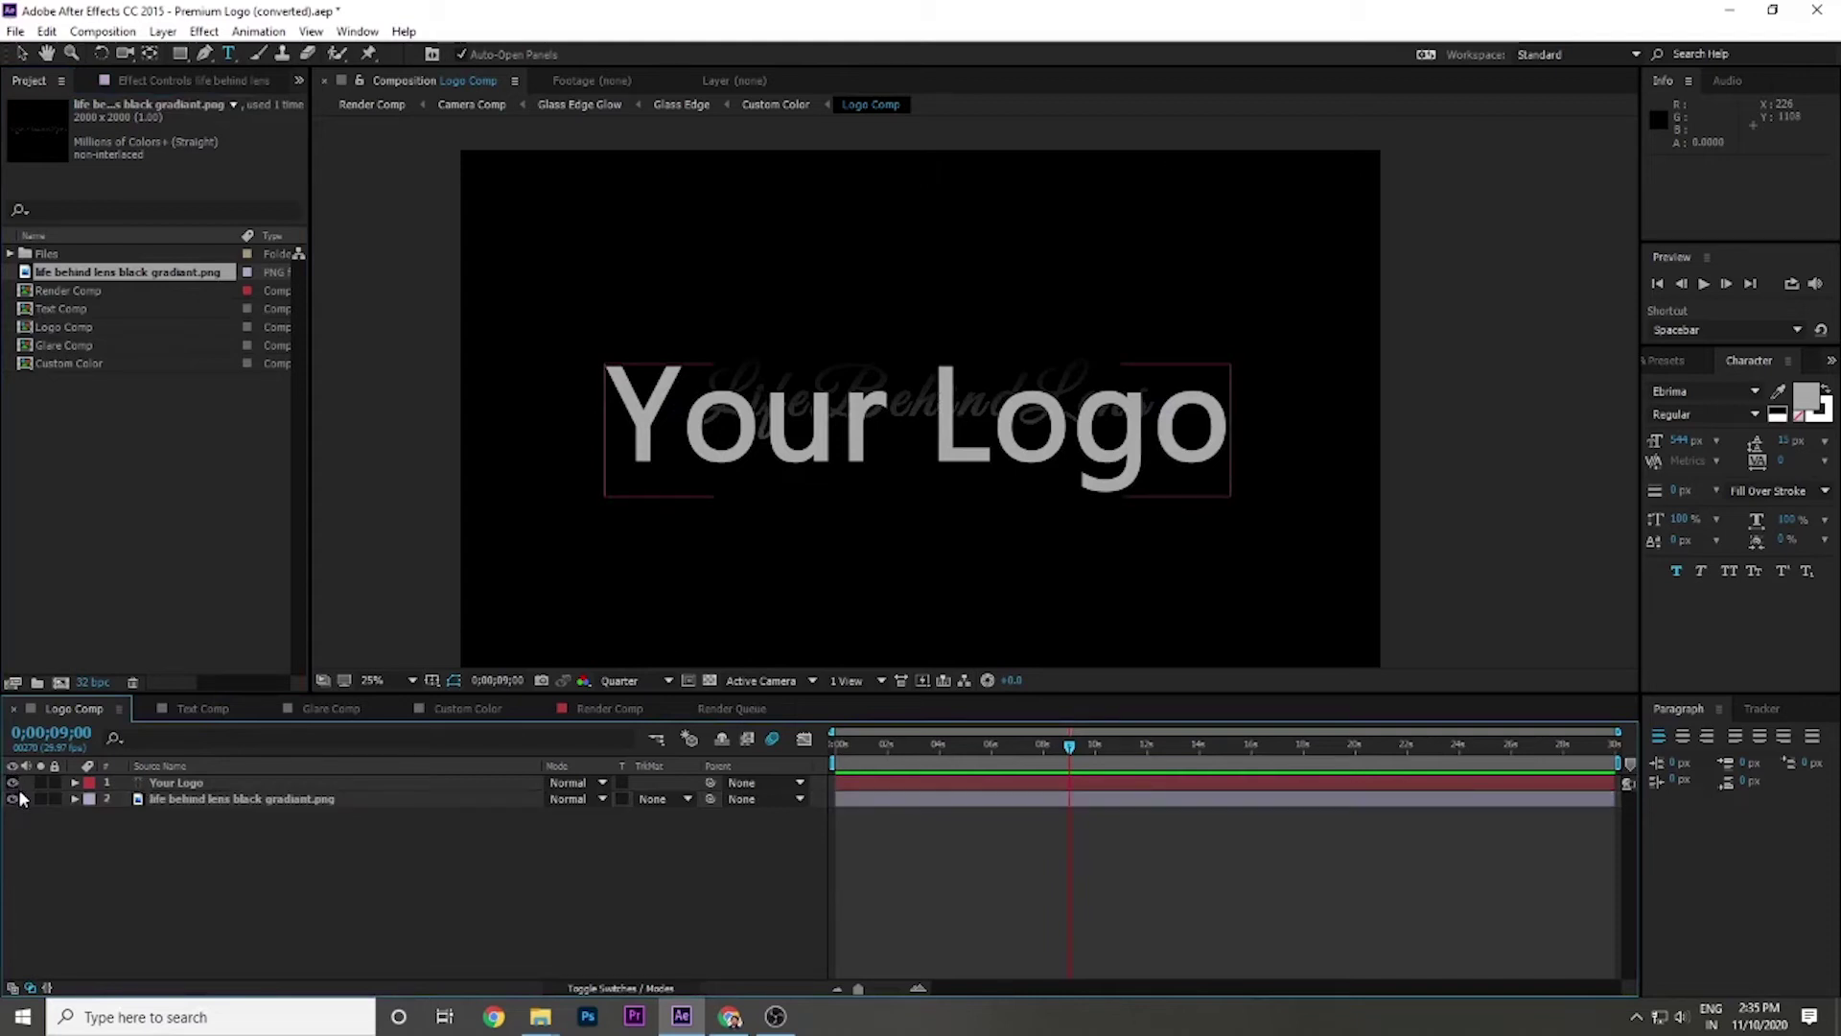
click(14, 783)
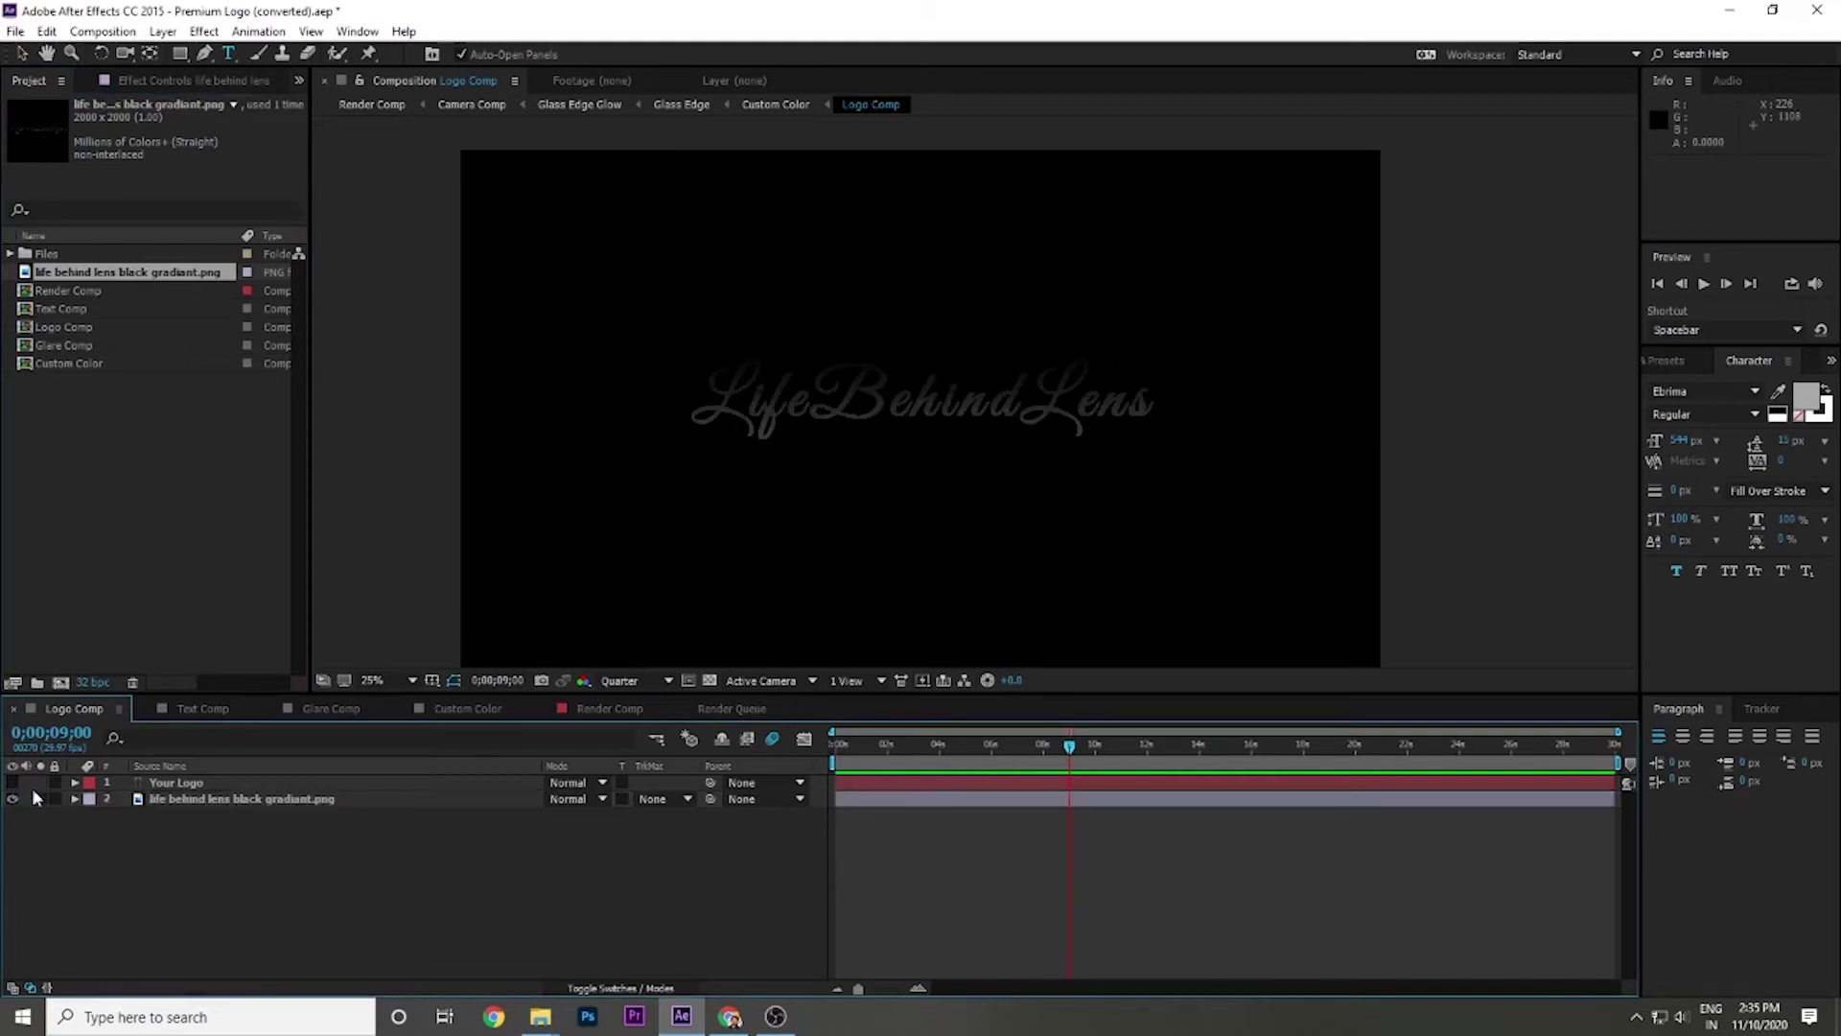
double_click(226, 800)
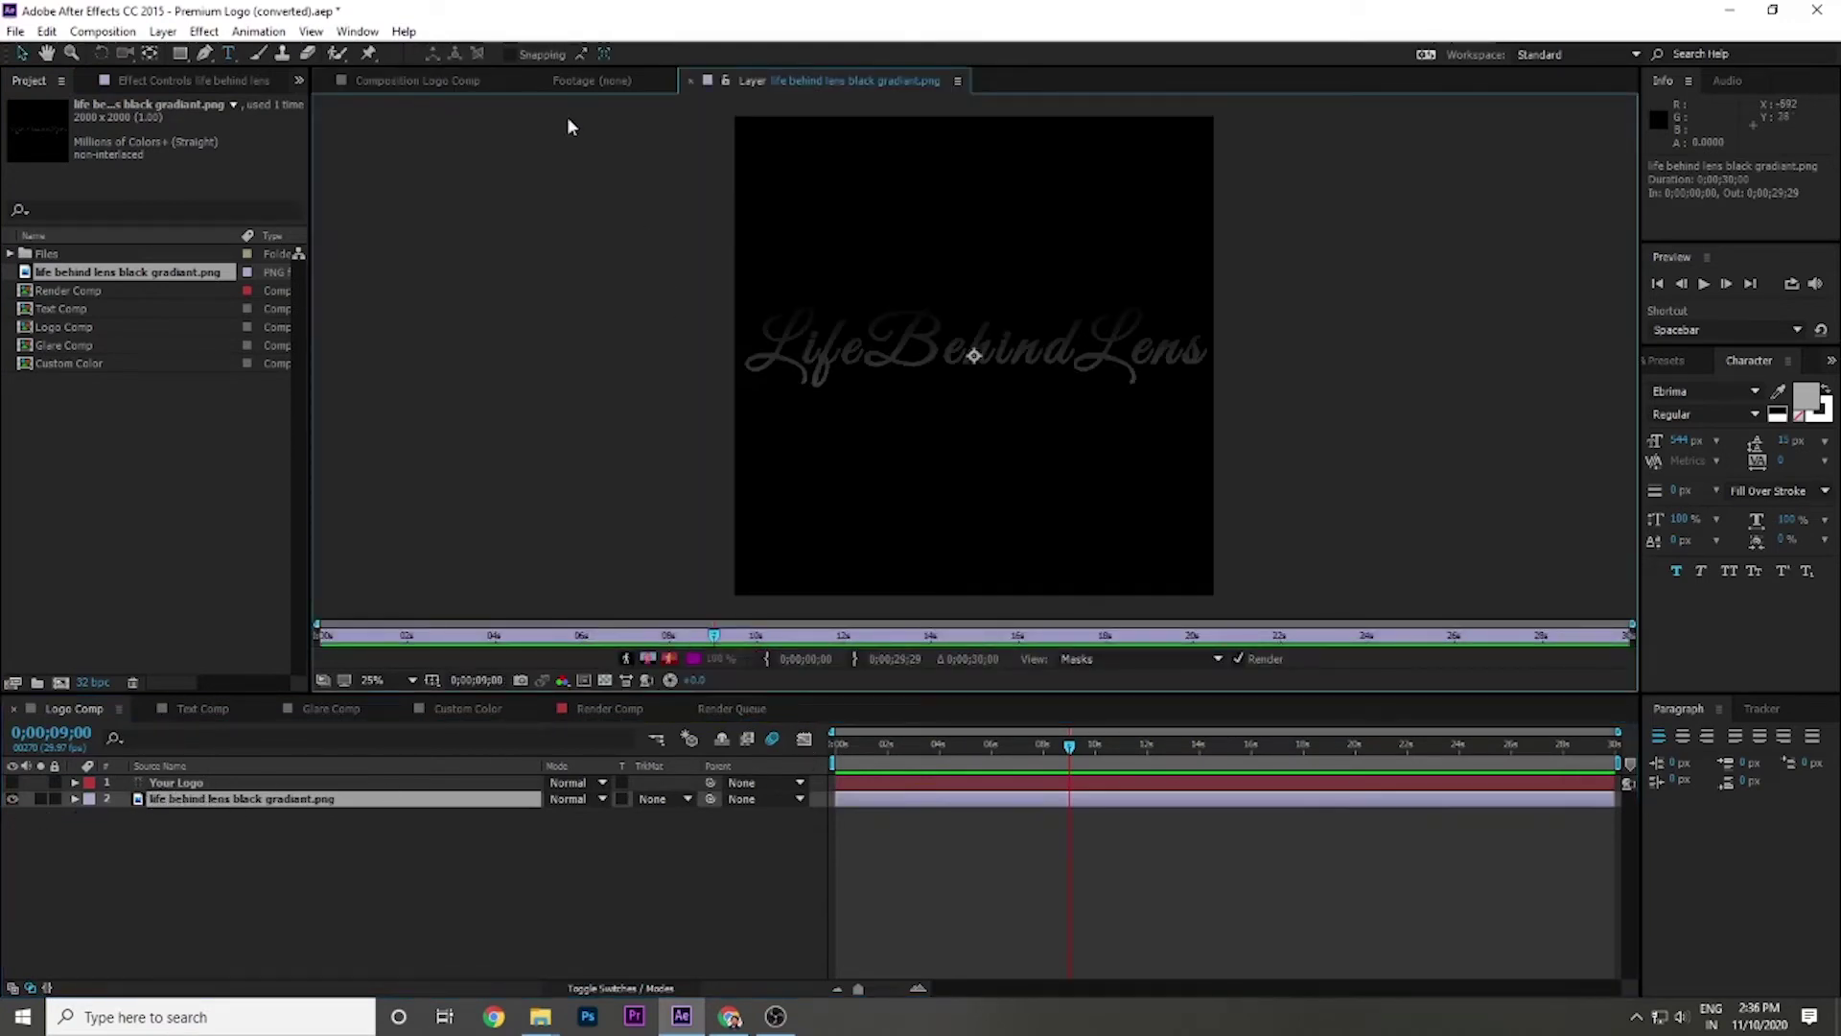
click(436, 82)
drag(683, 174, 606, 128)
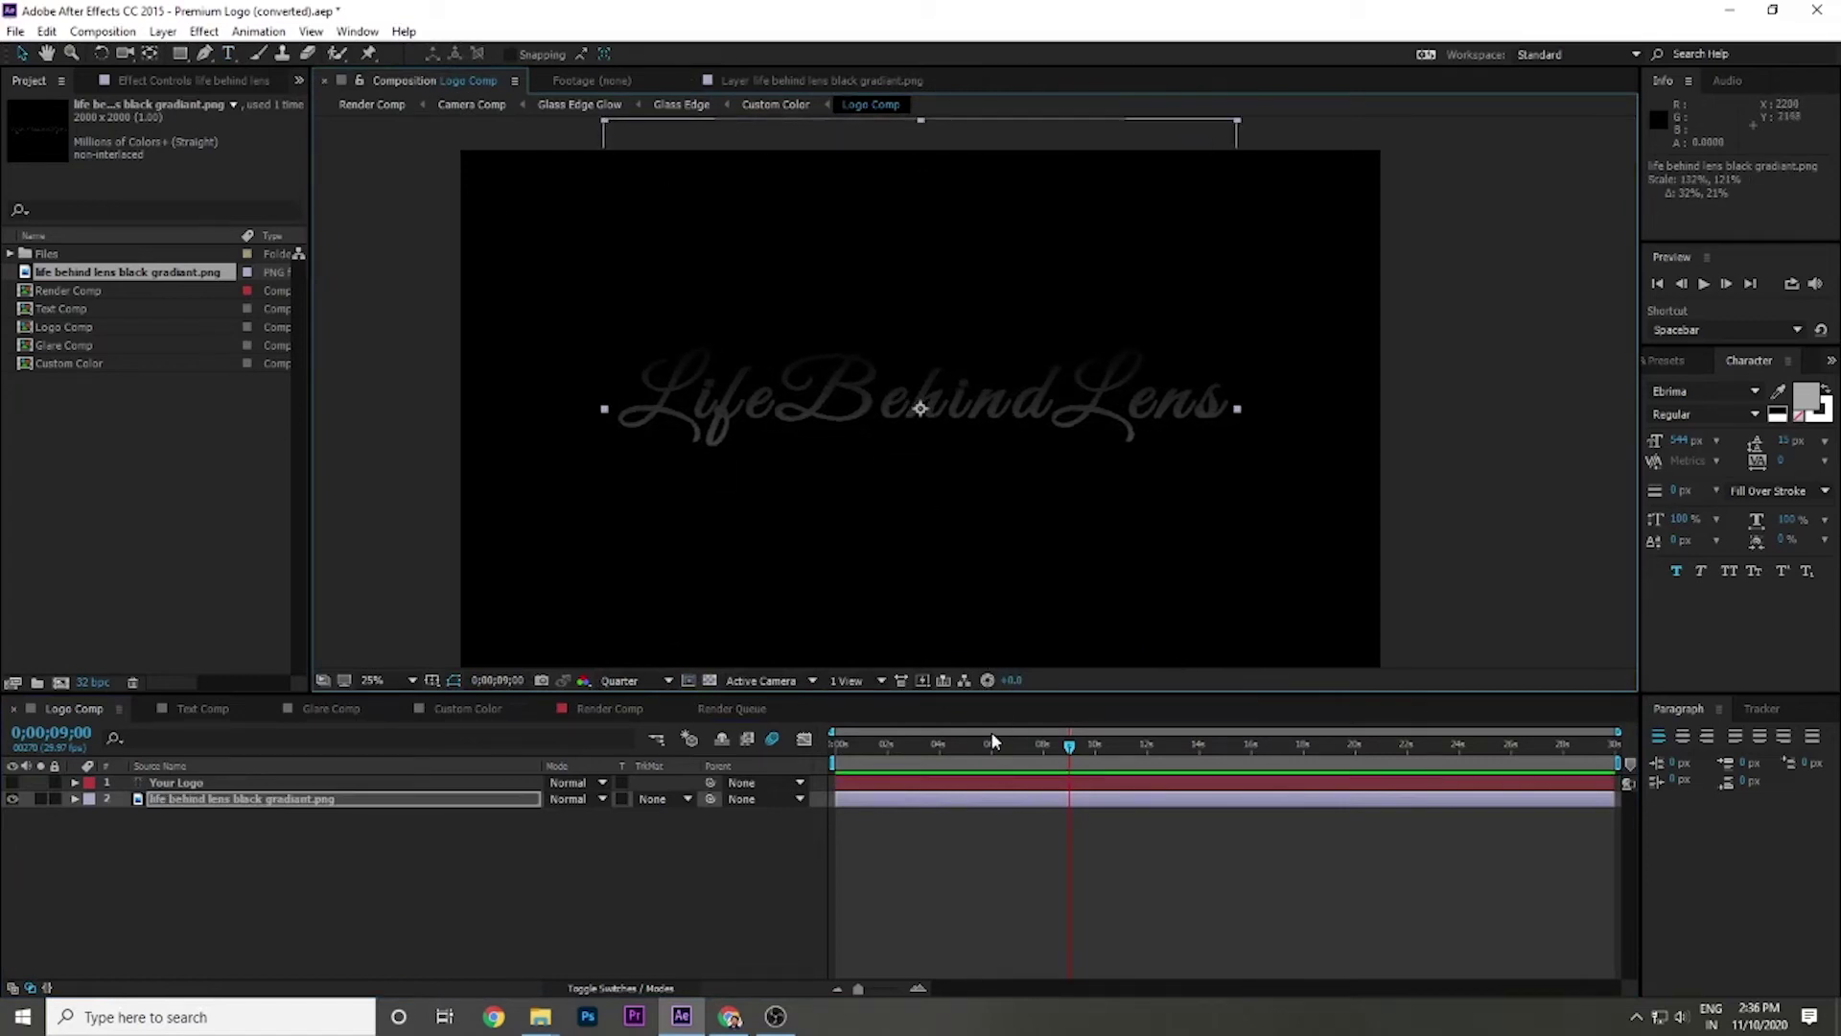
click(831, 745)
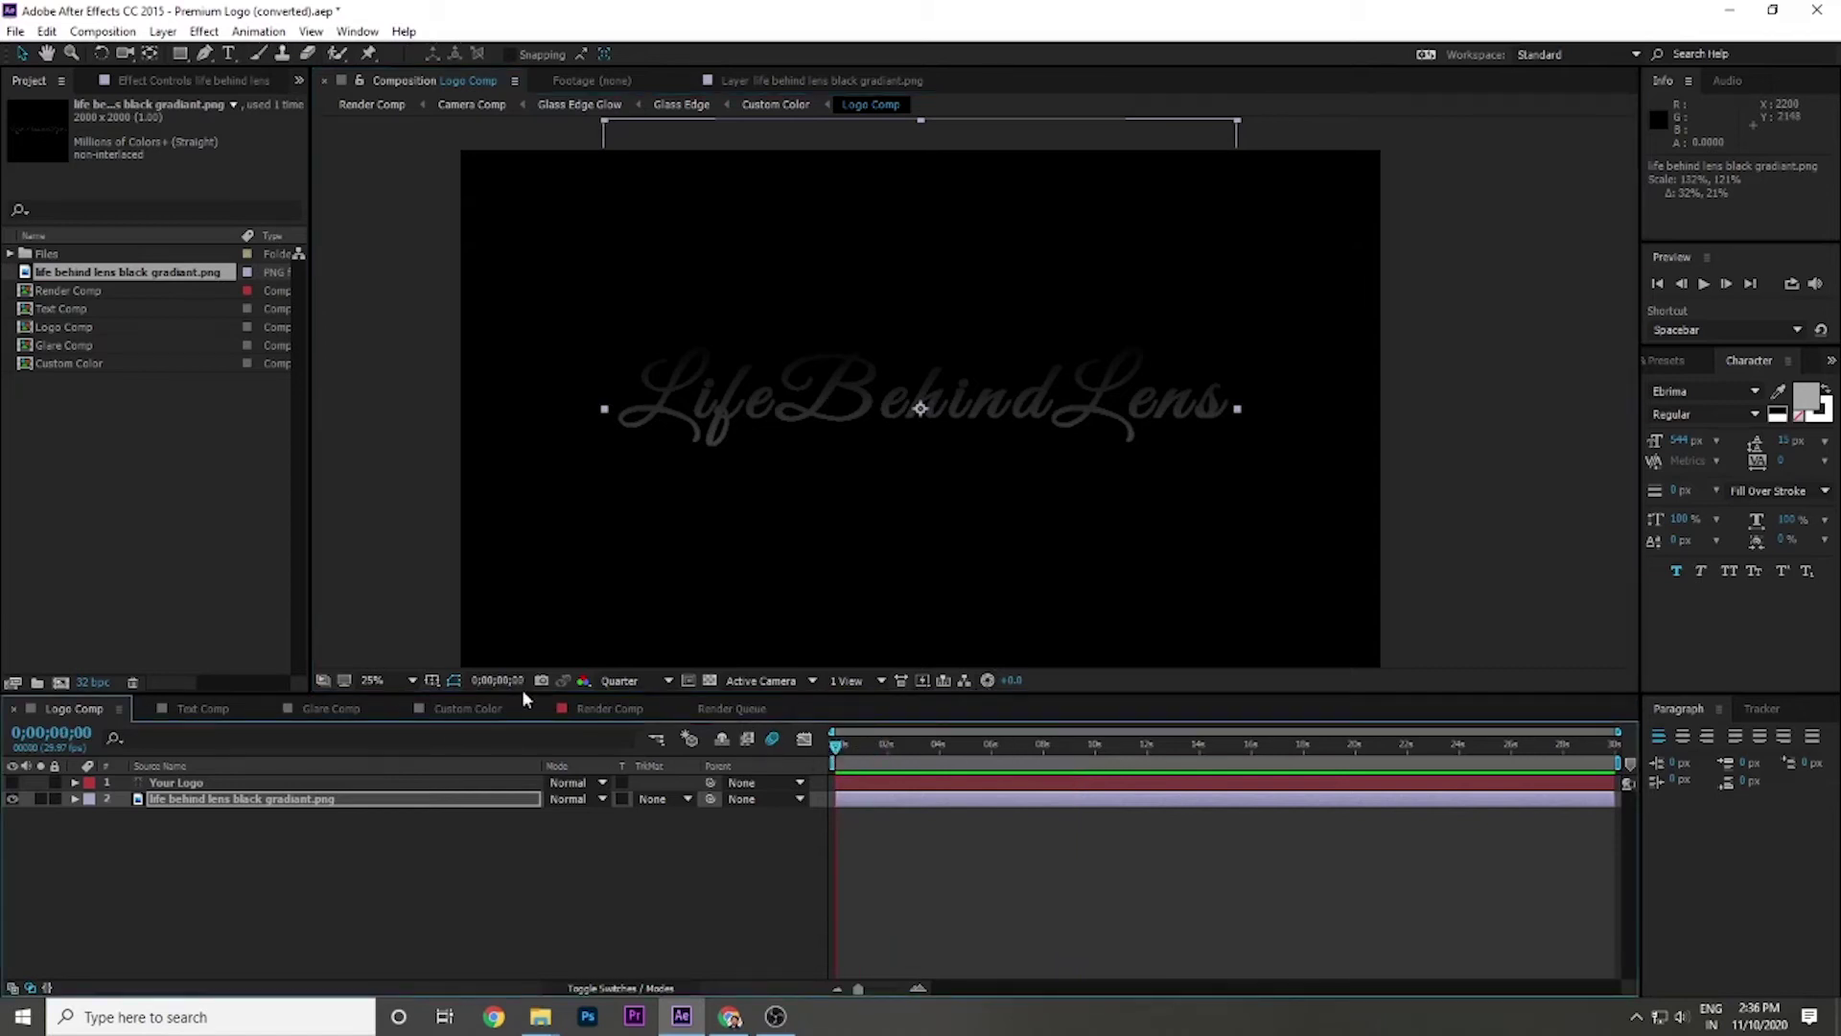
click(601, 706)
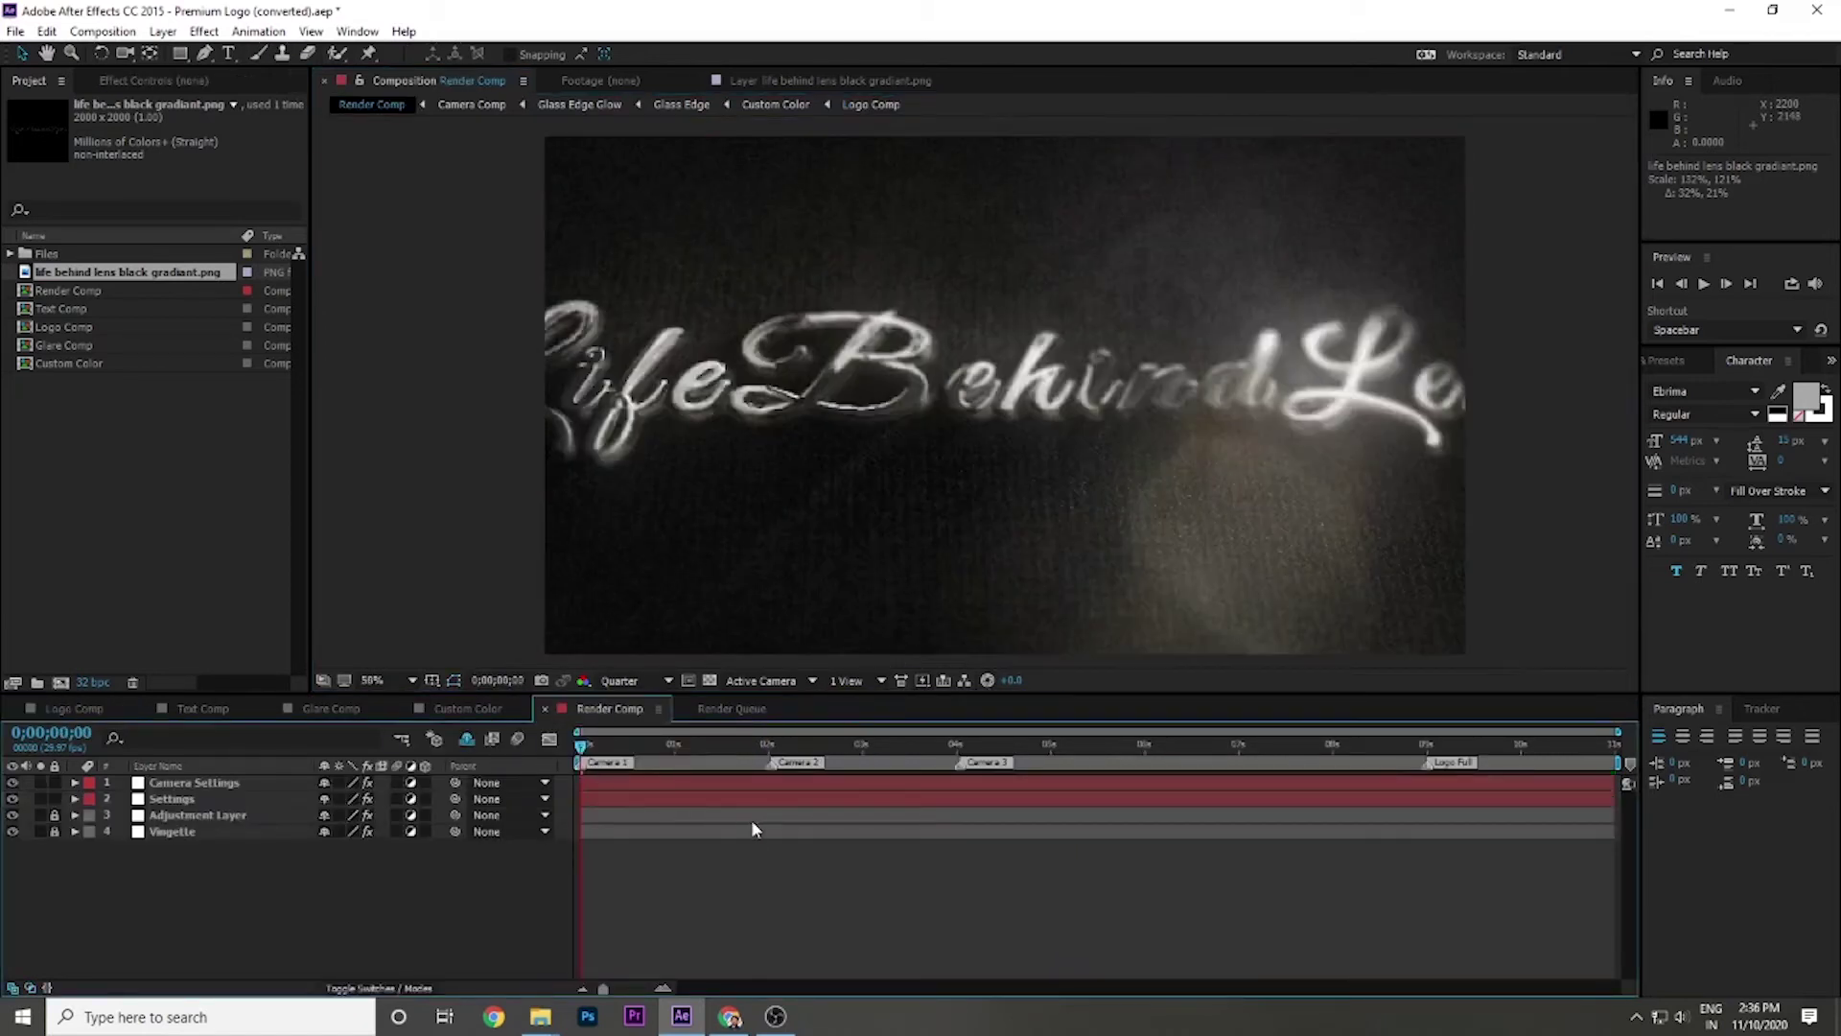
Scrub back to the start and RAM-preview the whole Render Comp animation with the LifeBehindLens logo.
drag(612, 768, 1558, 758)
click(638, 746)
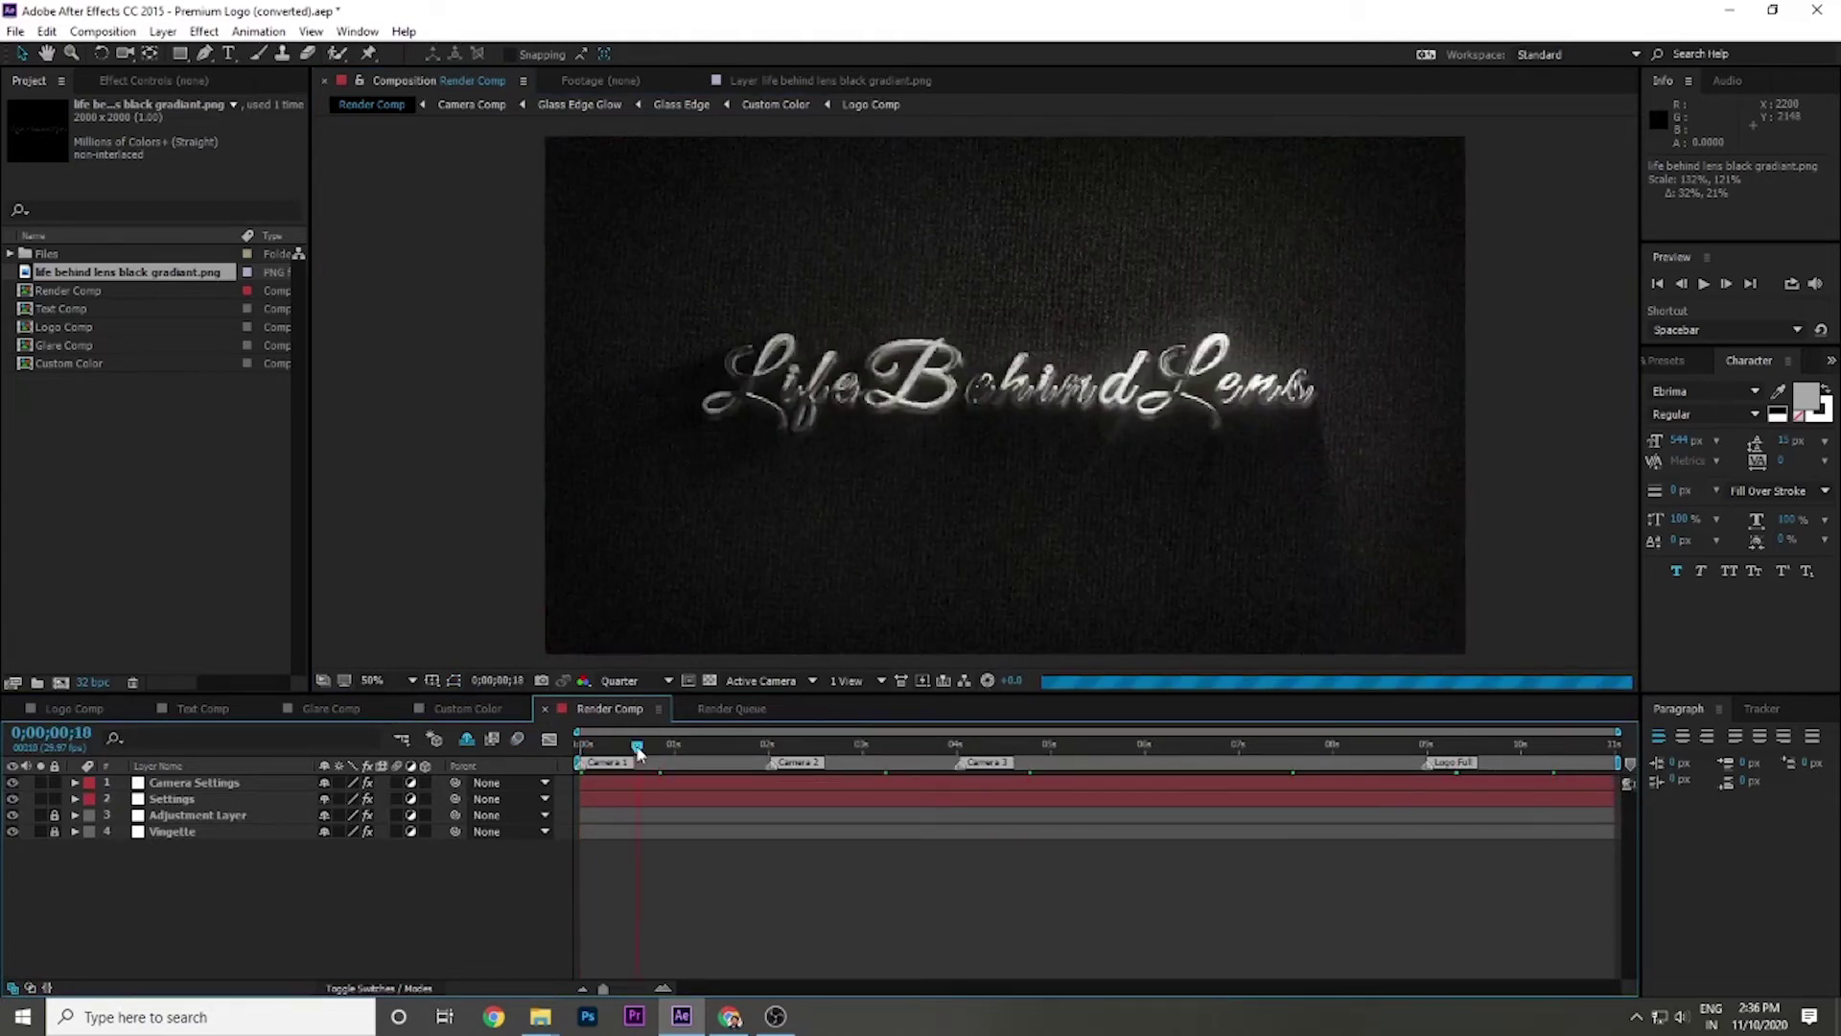
drag(638, 750, 581, 748)
key(space)
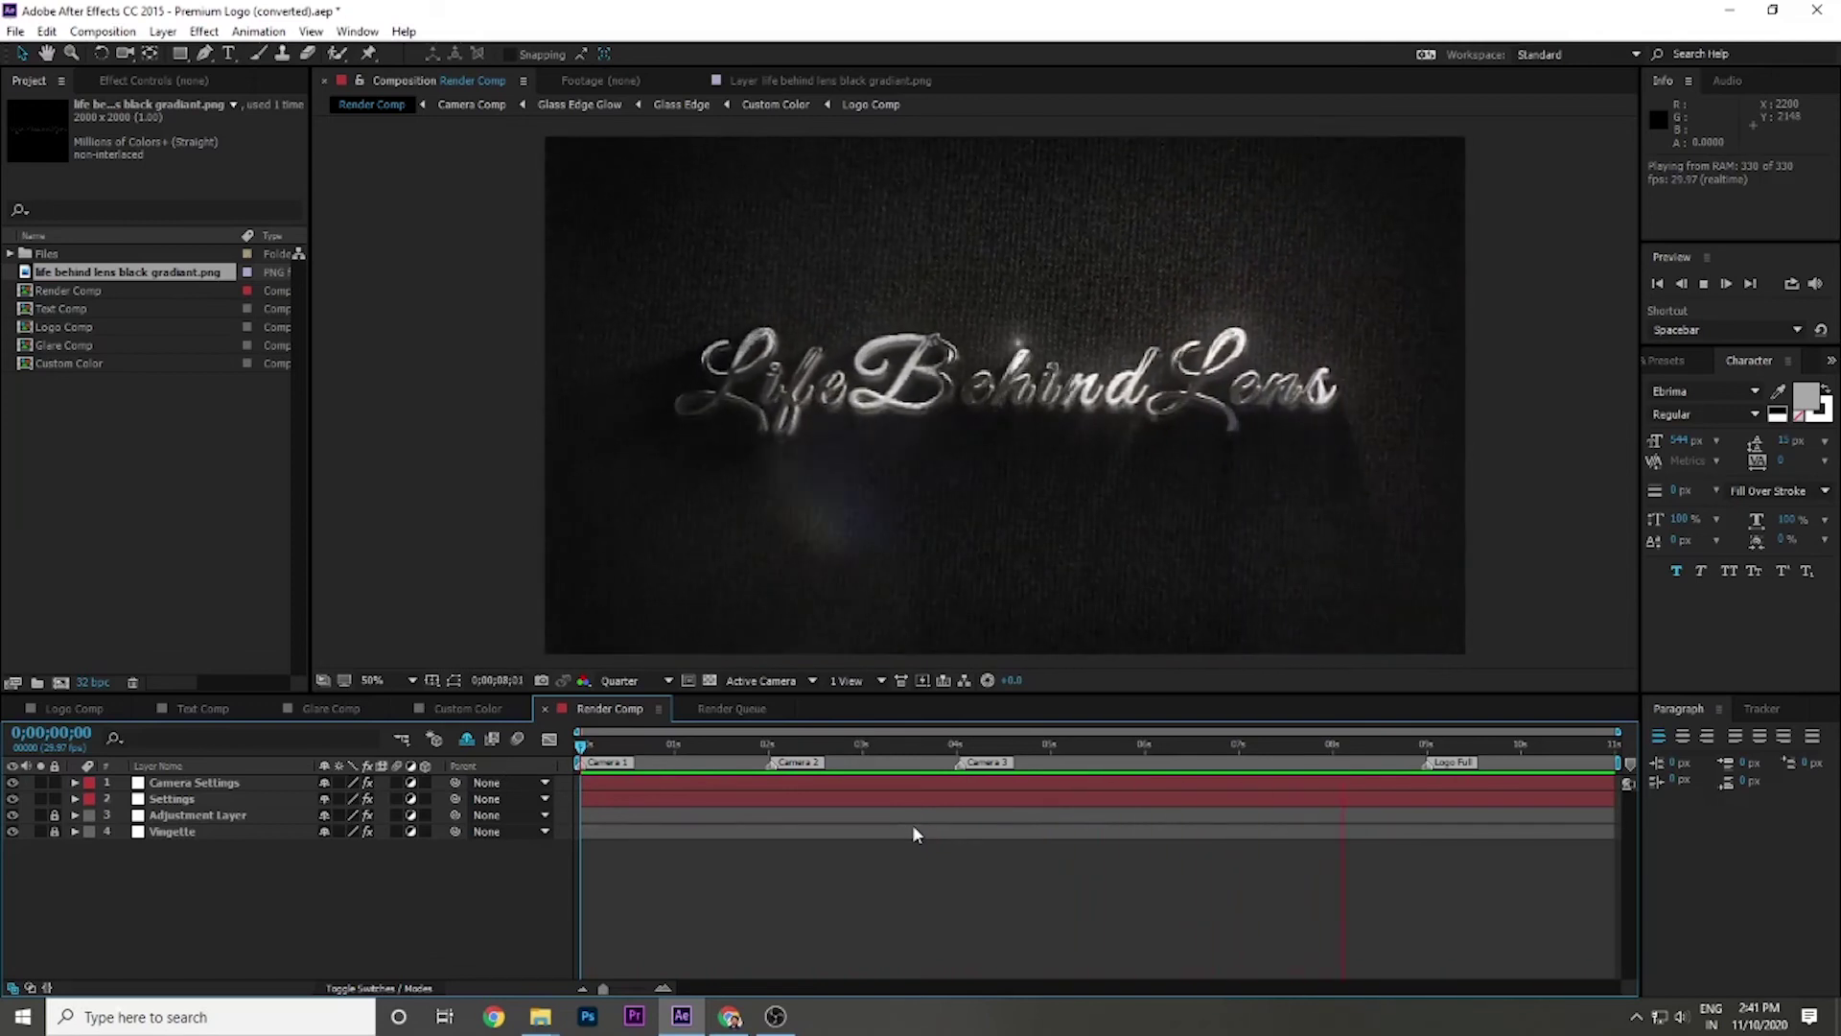
key(space)
click(396, 329)
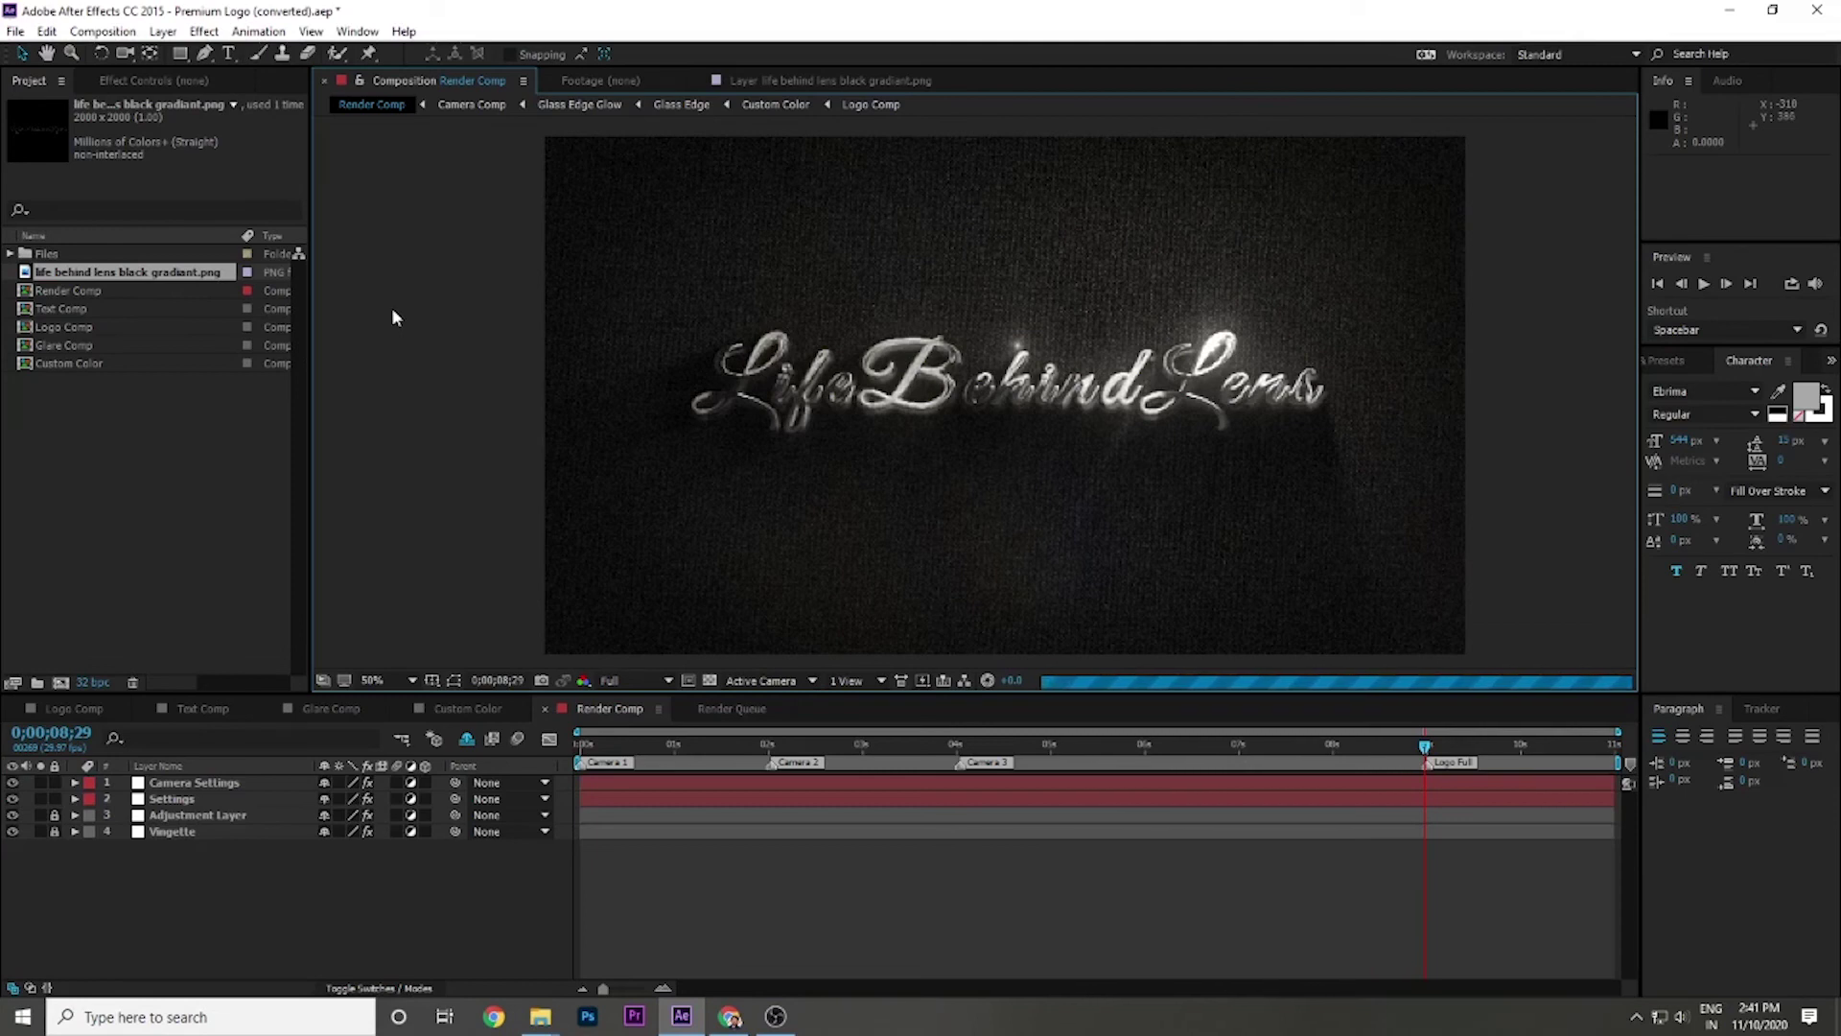
click(15, 33)
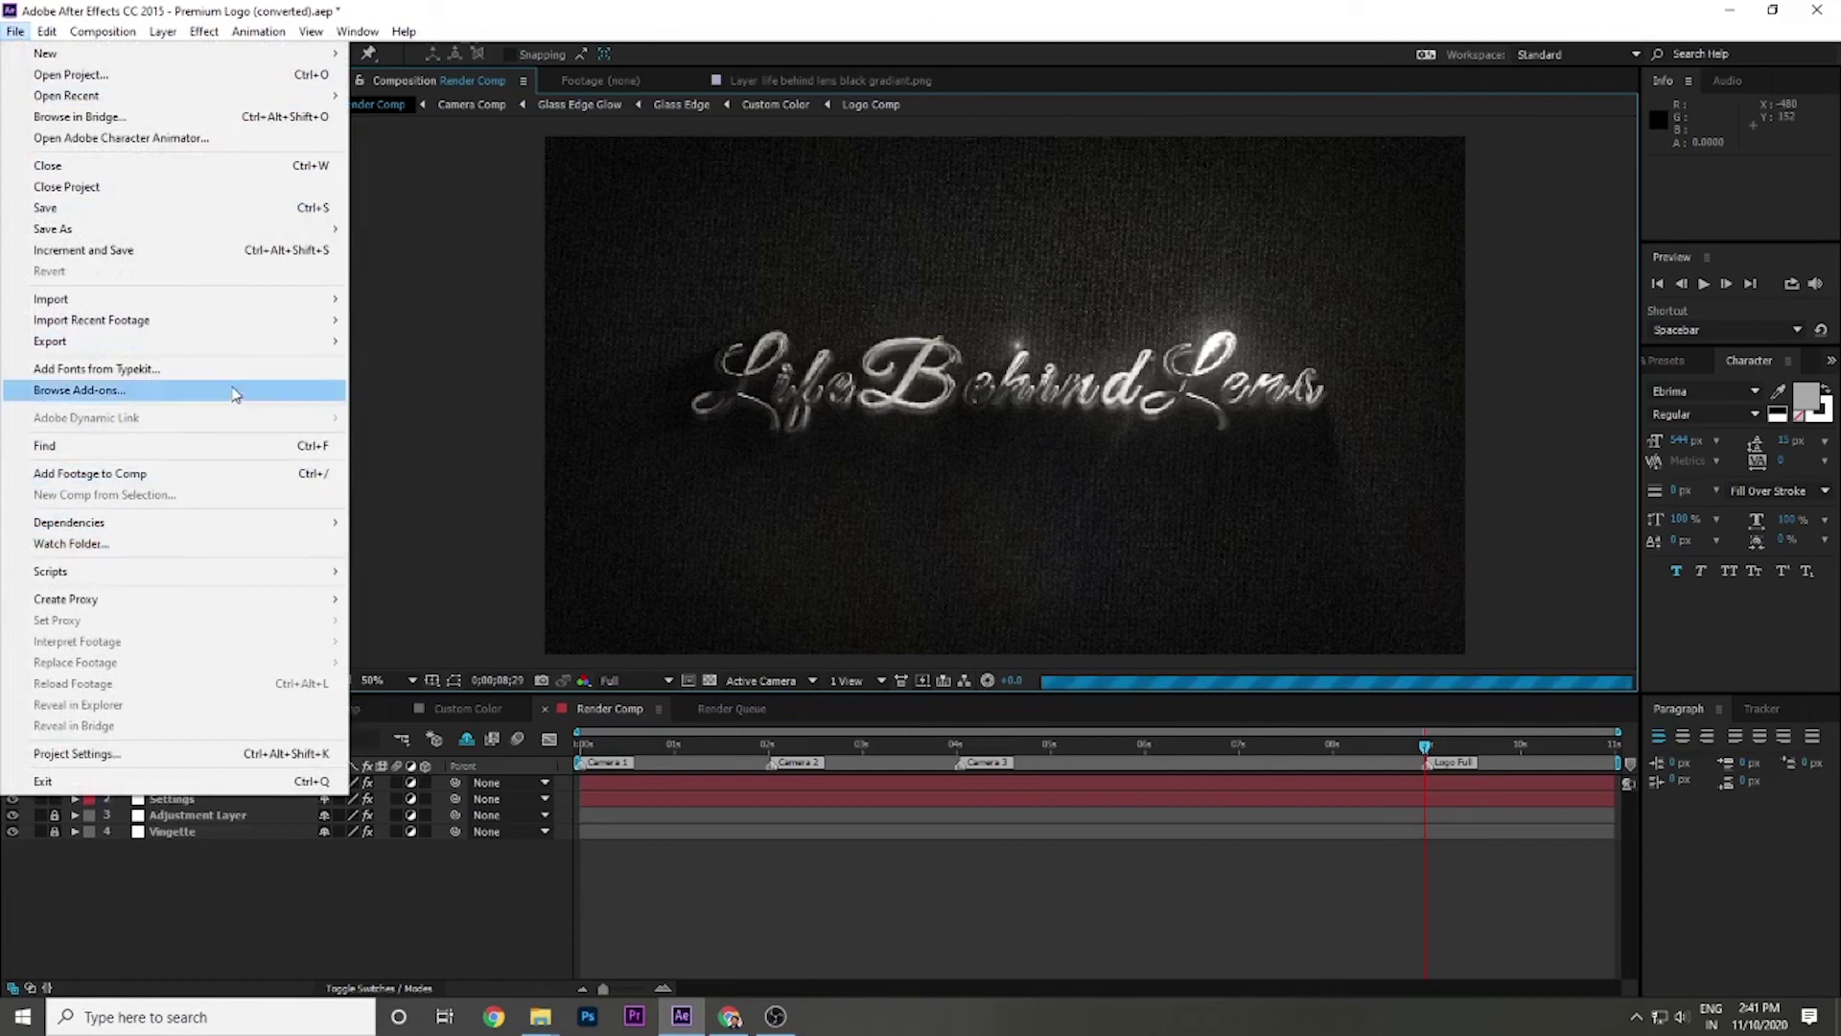
Add Render Comp to the render queue with output saved as Render Comp.avi on the Desktop.
mouse_move(240, 341)
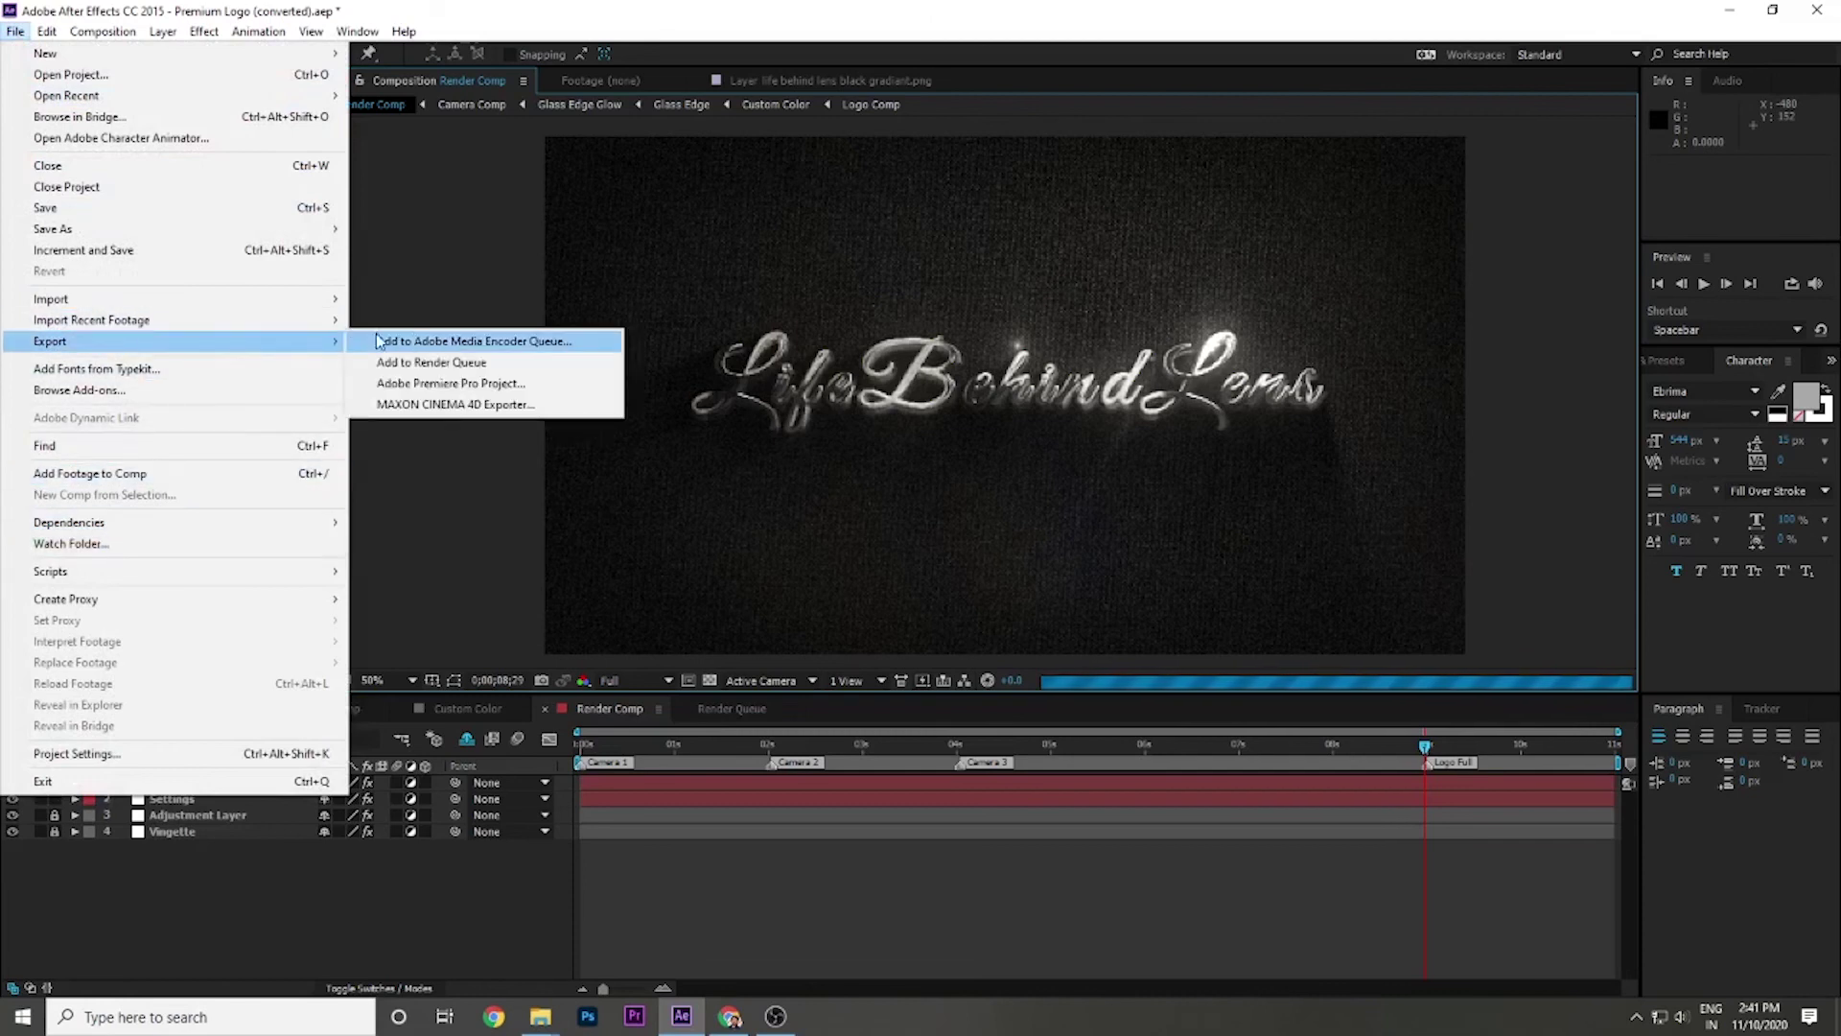
click(450, 363)
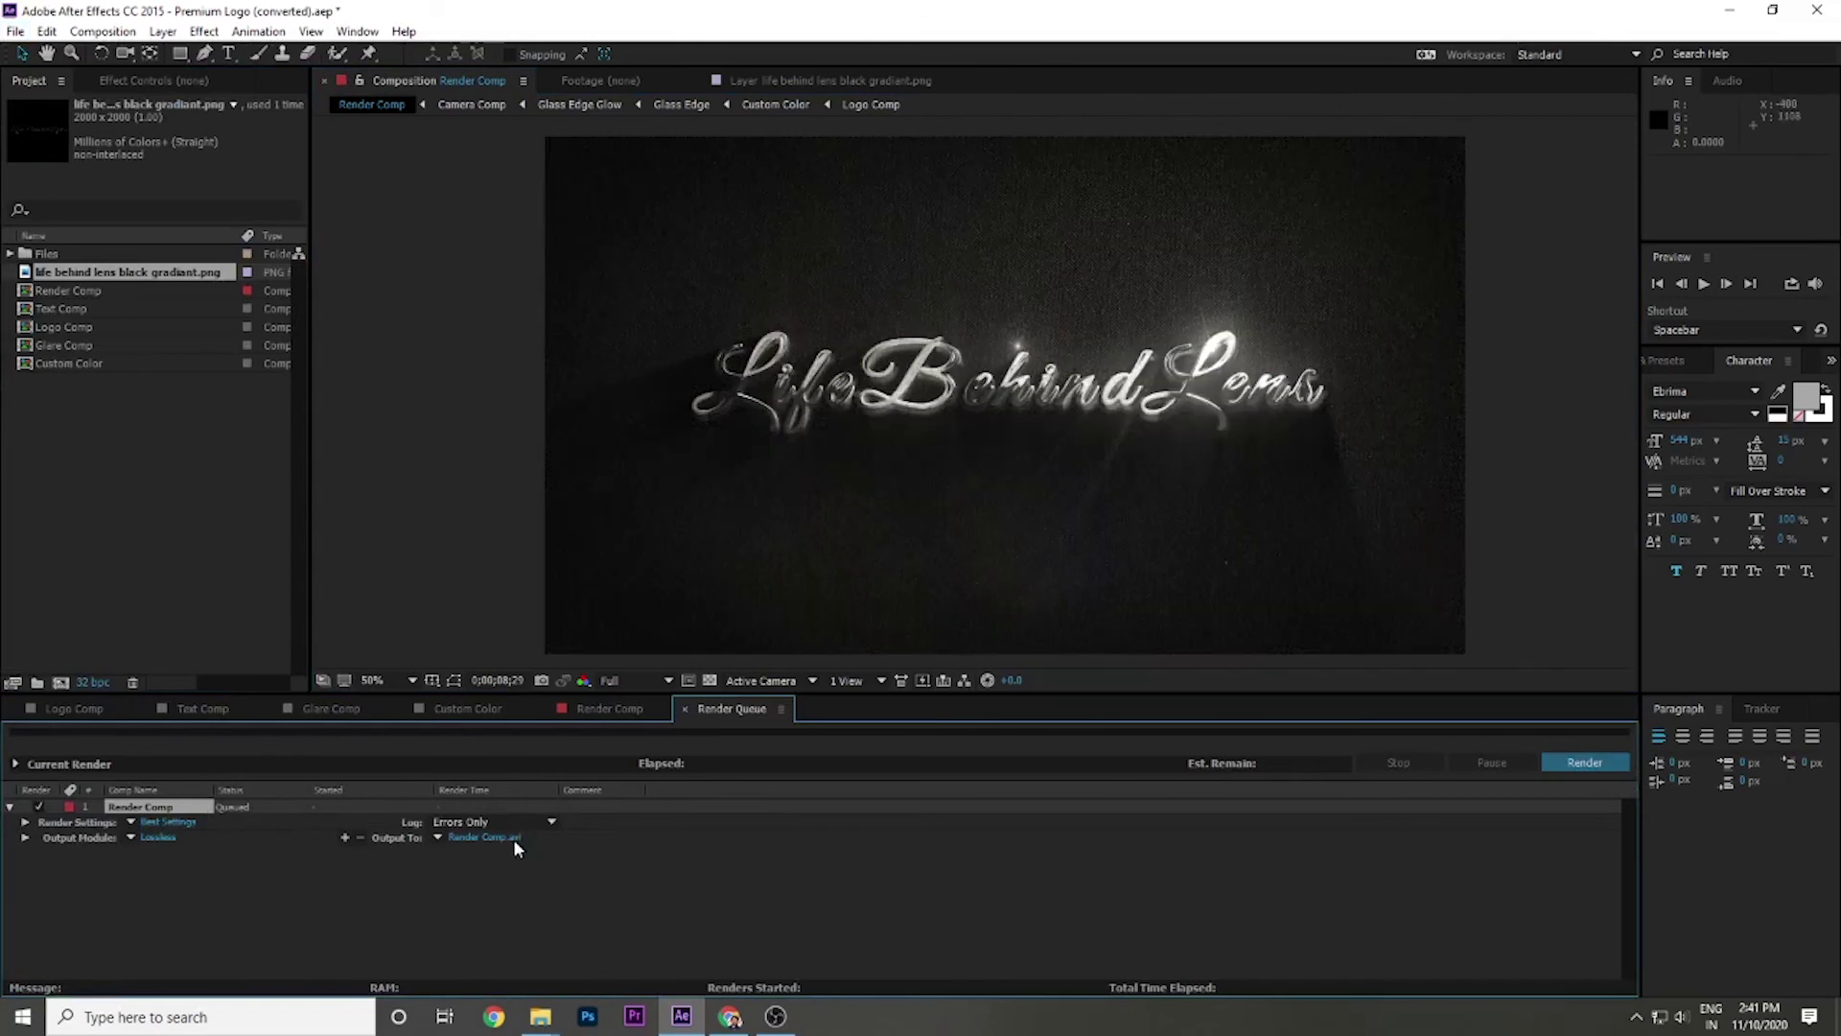
click(1609, 774)
click(454, 836)
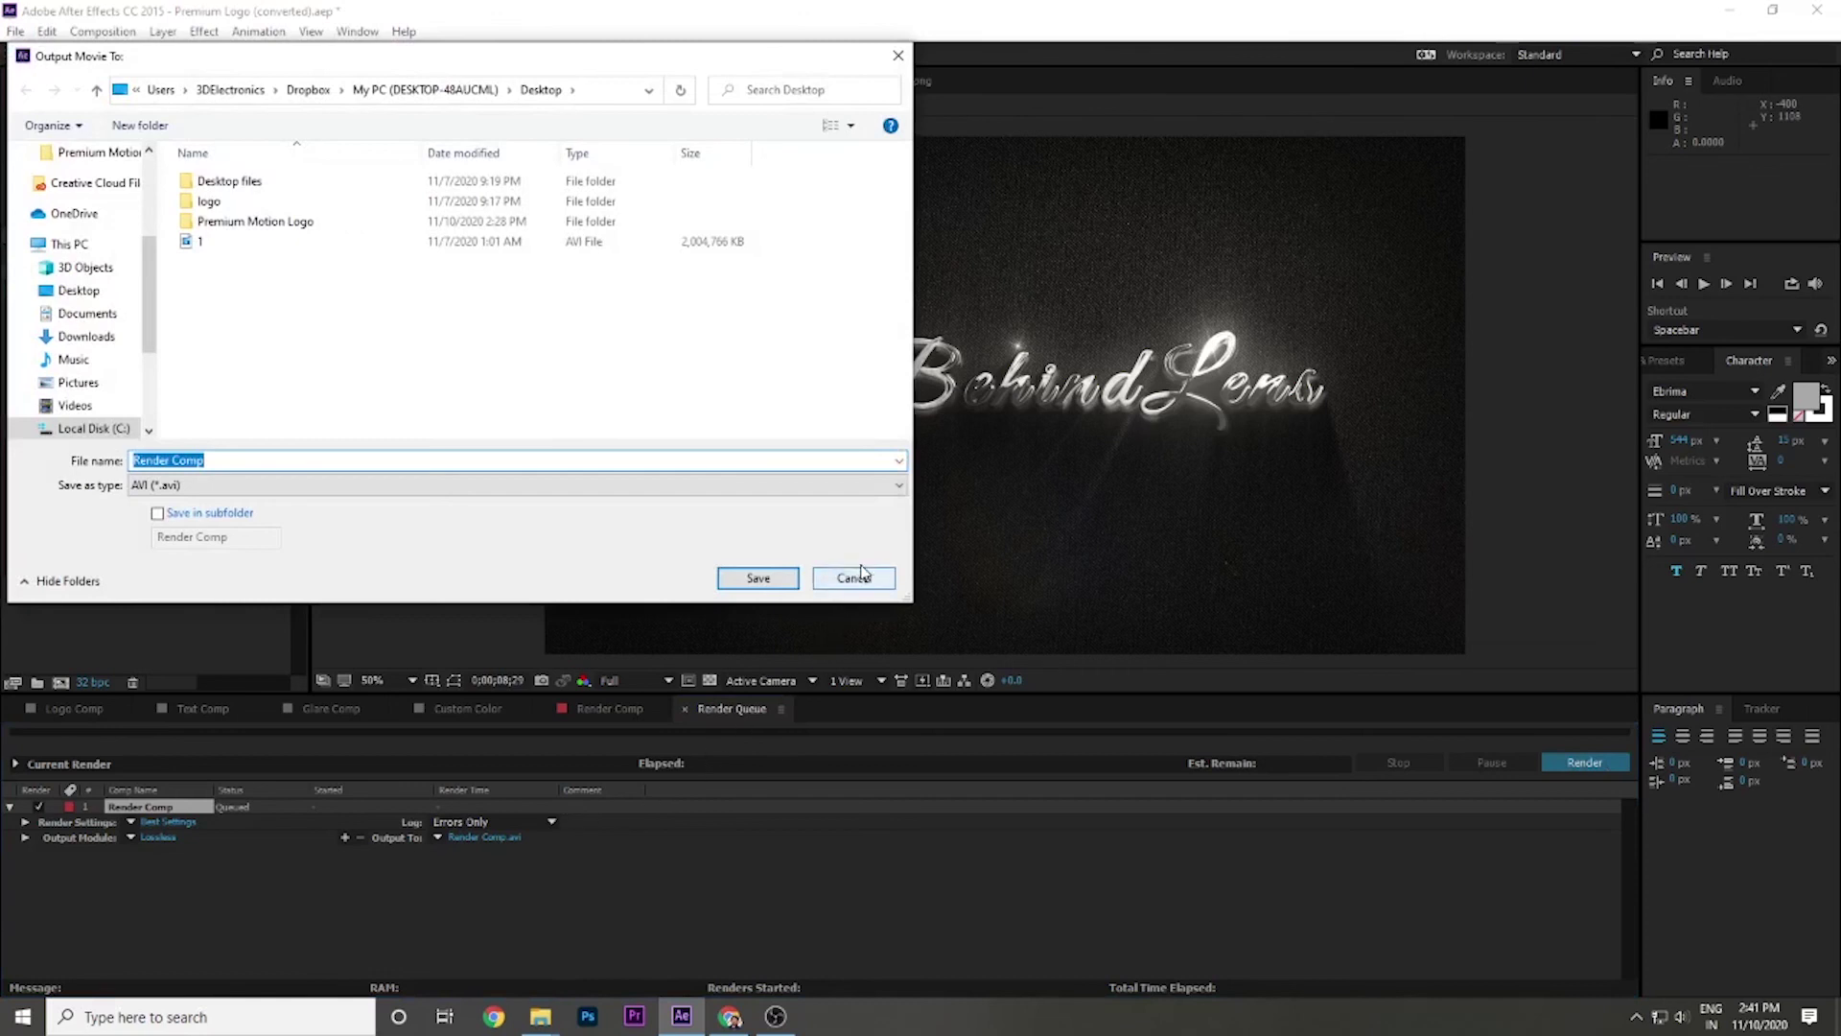
click(781, 578)
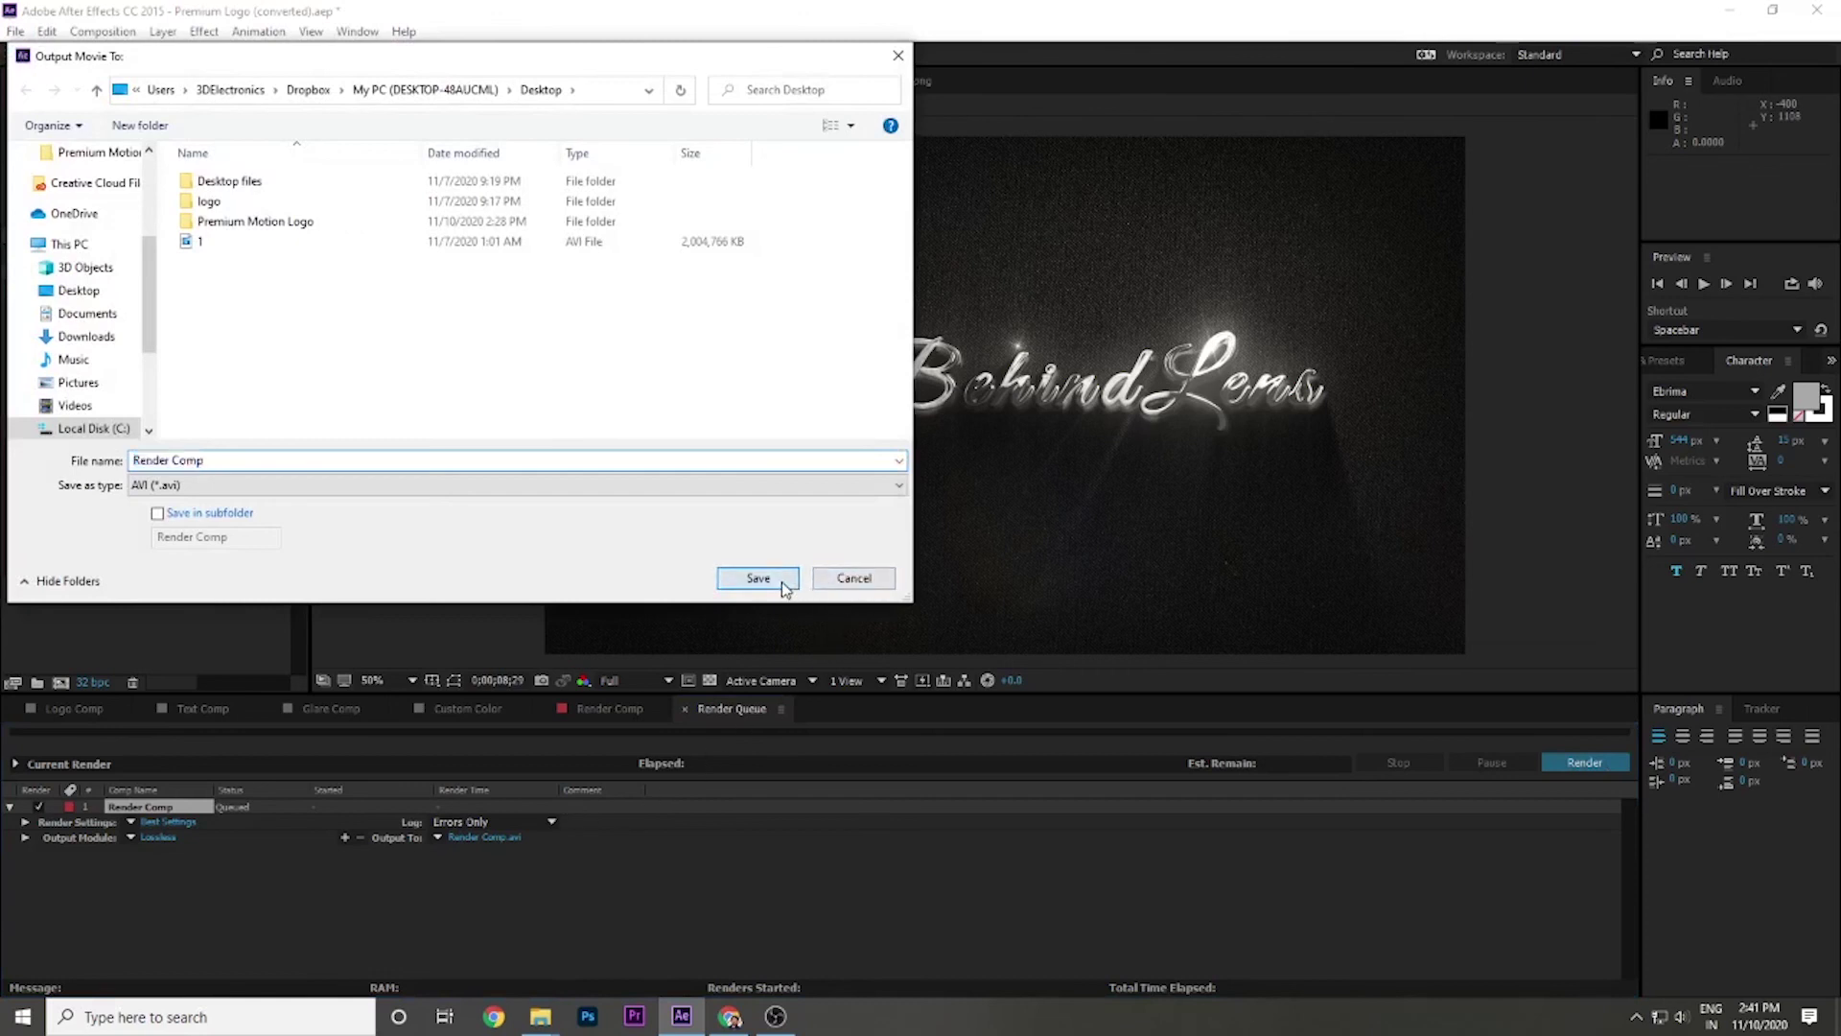